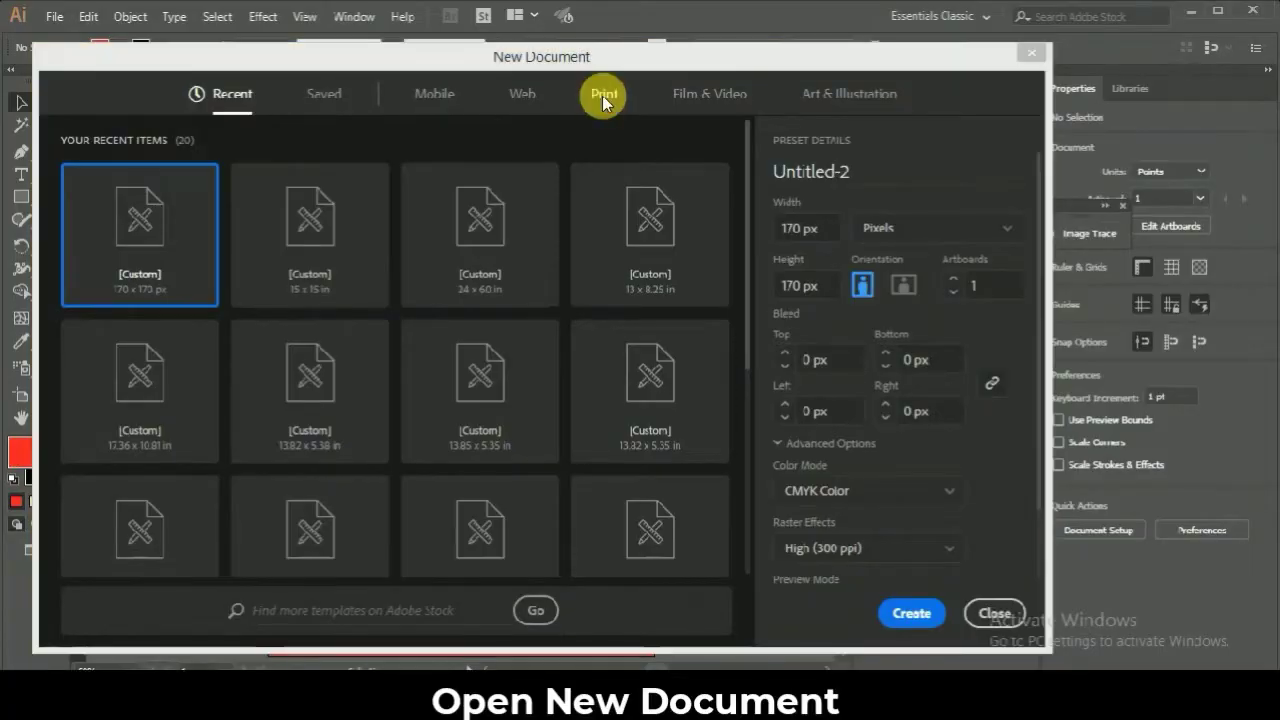
- Create a new A4 print document measured in inches
left_click(604, 94)
left_click(310, 250)
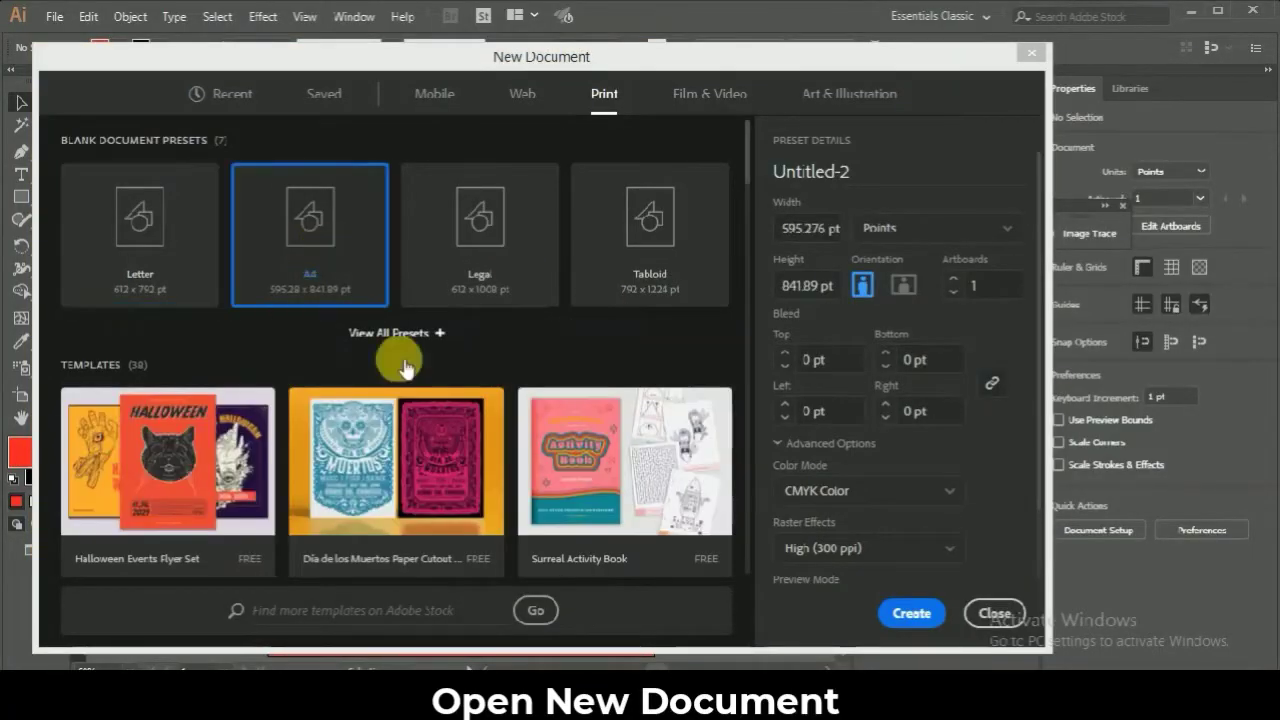
left_click(880, 228)
left_click(878, 323)
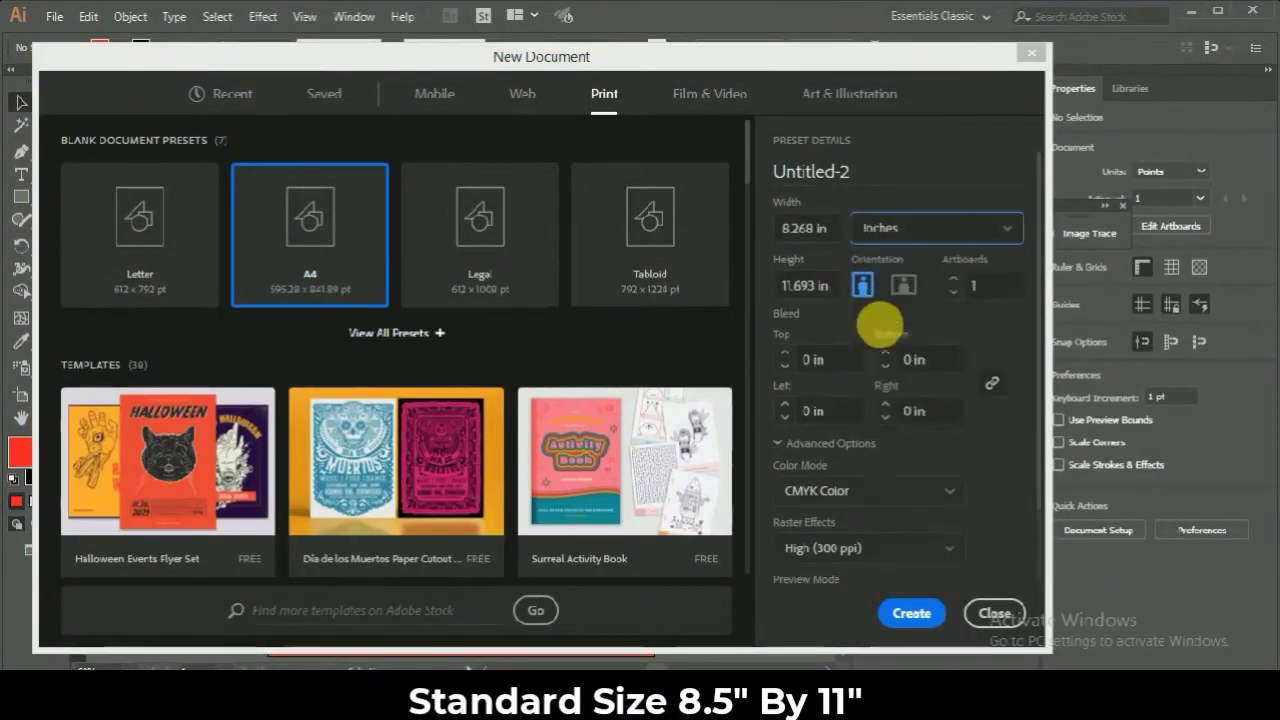
left_click(910, 612)
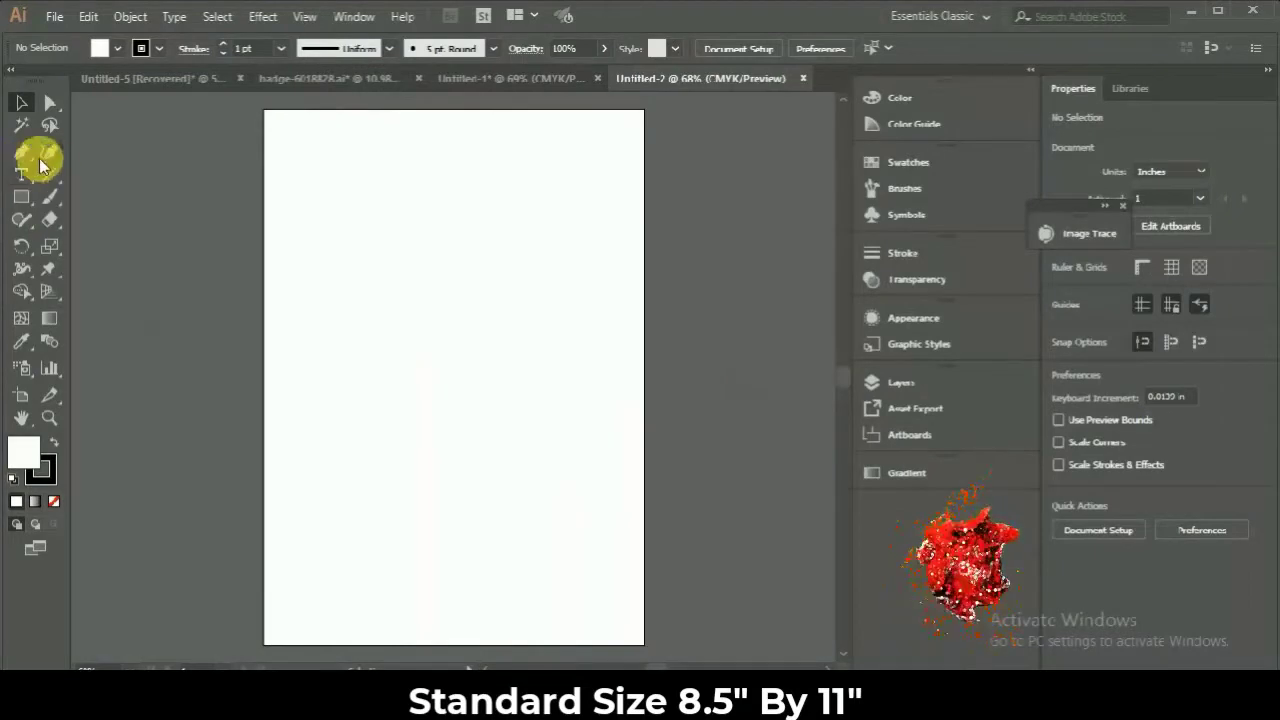
- Show the rulers and pull a vertical and a horizontal guide onto the artboard
key("ctrl+r")
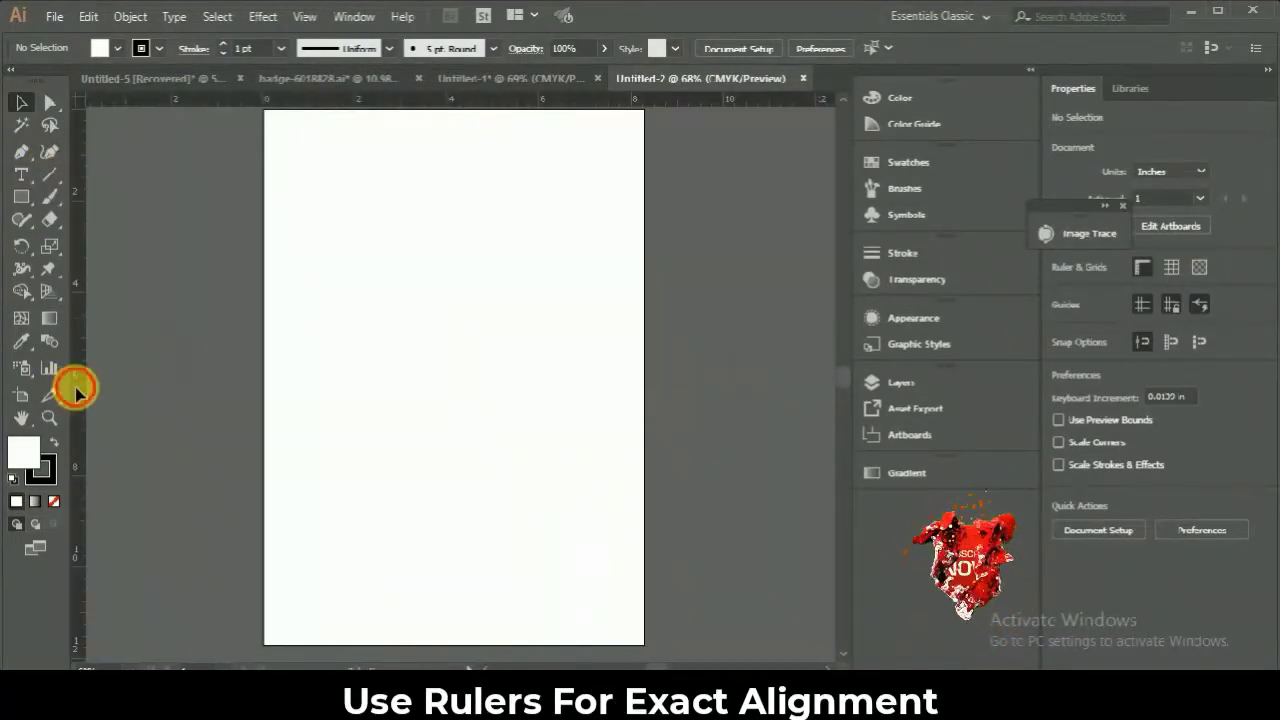
left_click_drag(76, 386, 459, 394)
left_click_drag(475, 97, 481, 222)
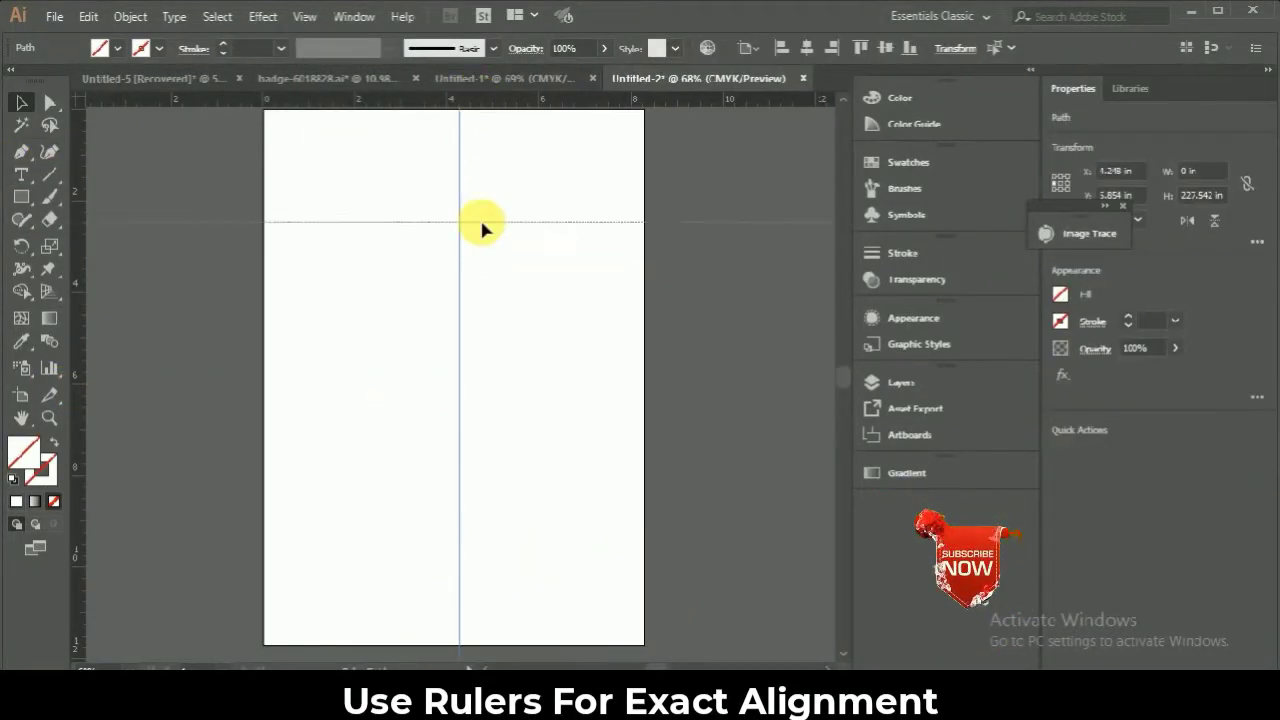
left_click_drag(481, 366, 481, 366)
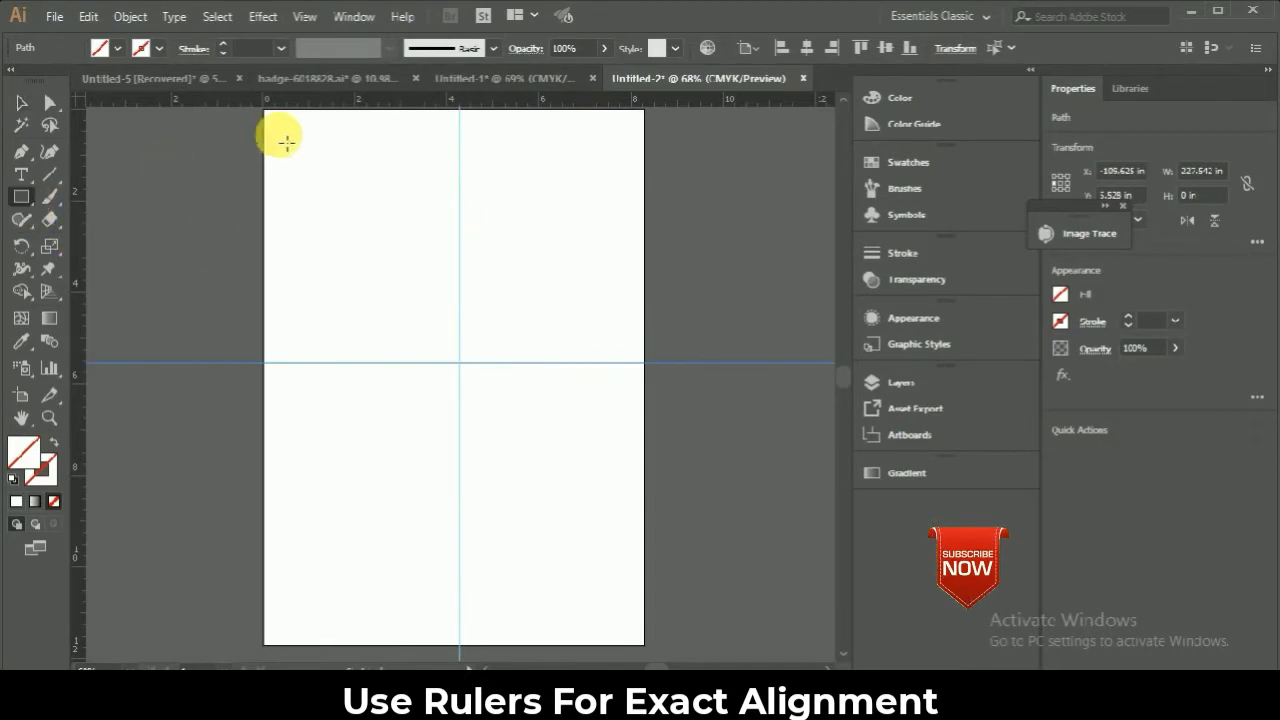
- Draw an artboard-sized rectangle and centre both guides on the artboard
mouse_move(265, 110)
left_mouse_down()
mouse_move(597, 537)
mouse_move(644, 645)
left_mouse_up()
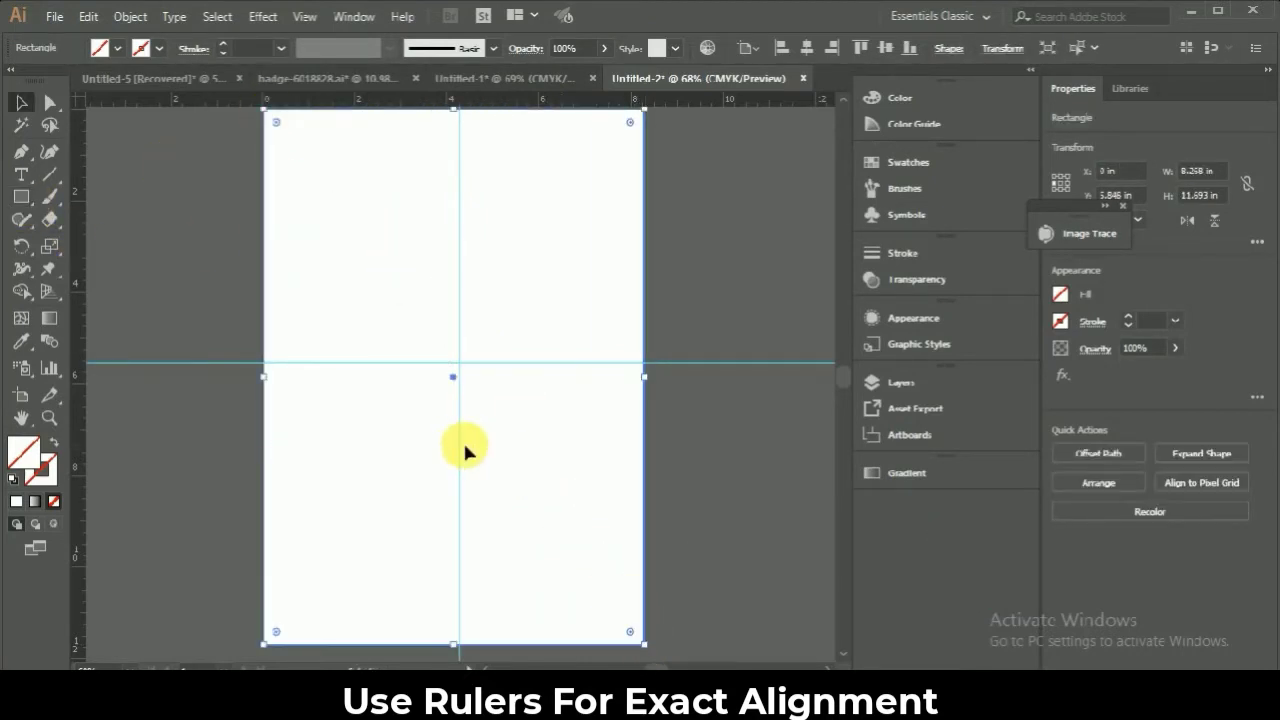
left_click_drag(458, 444, 454, 451)
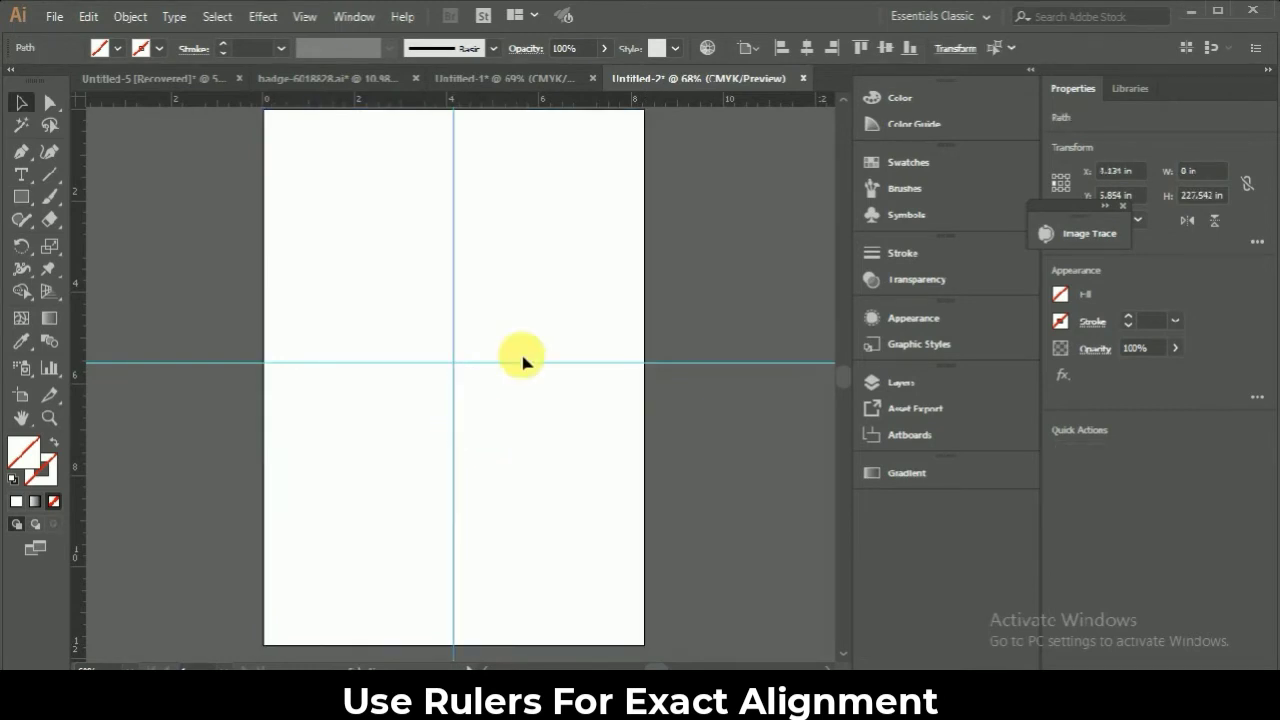
left_click_drag(522, 362, 523, 363)
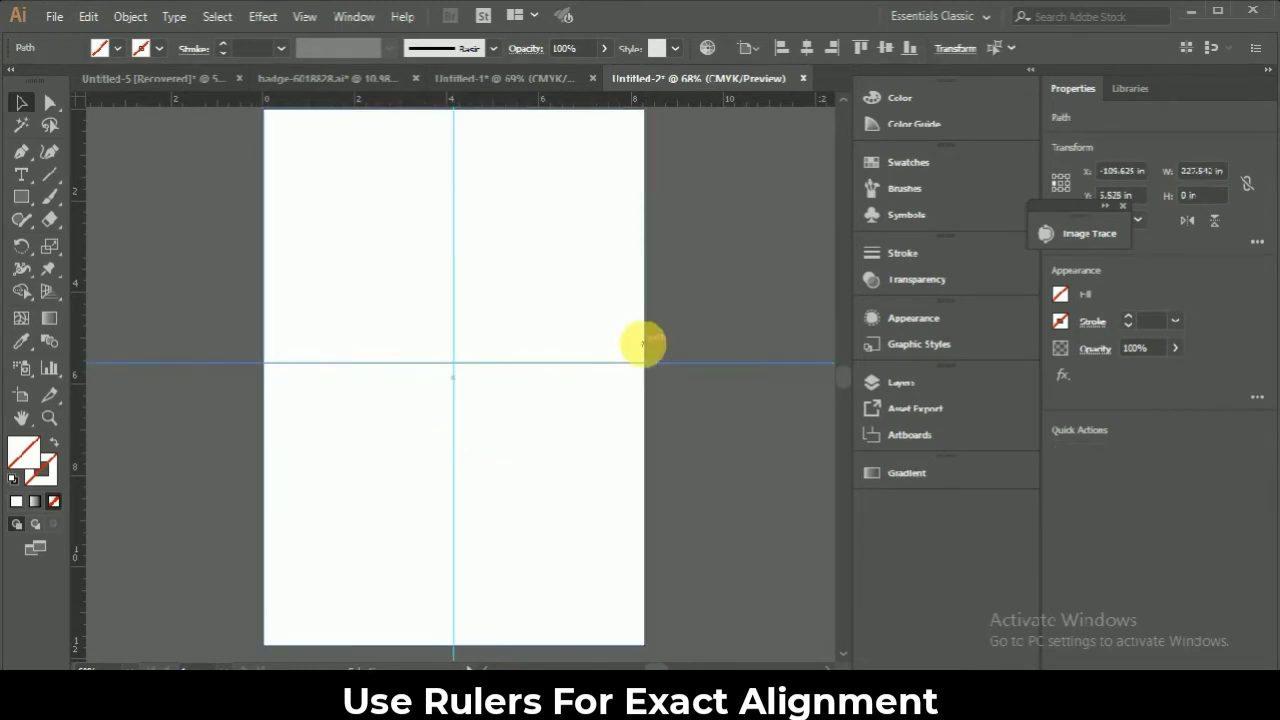
left_click(644, 344)
left_click(212, 320)
- Pen a closed shape with a zigzag top along the guide, closing below the artboard
key("p")
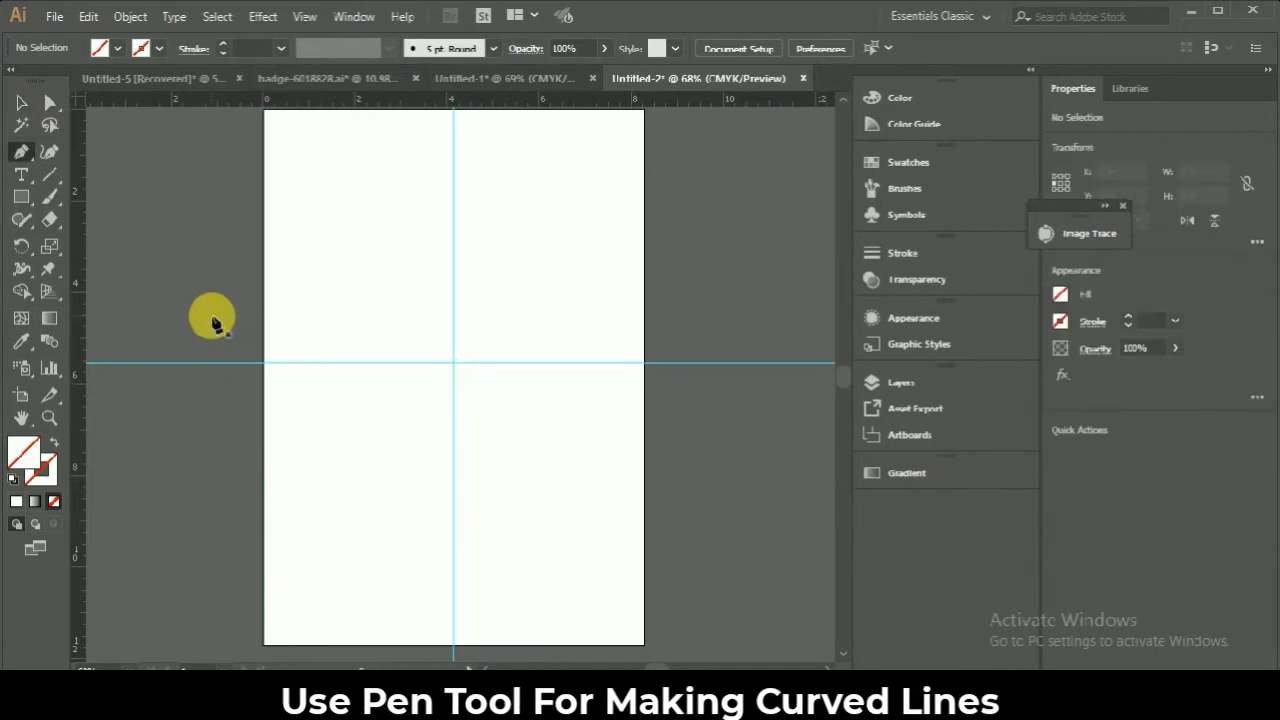
mouse_move(265, 362)
left_mouse_down()
mouse_move(296, 347)
mouse_move(287, 339)
left_mouse_up()
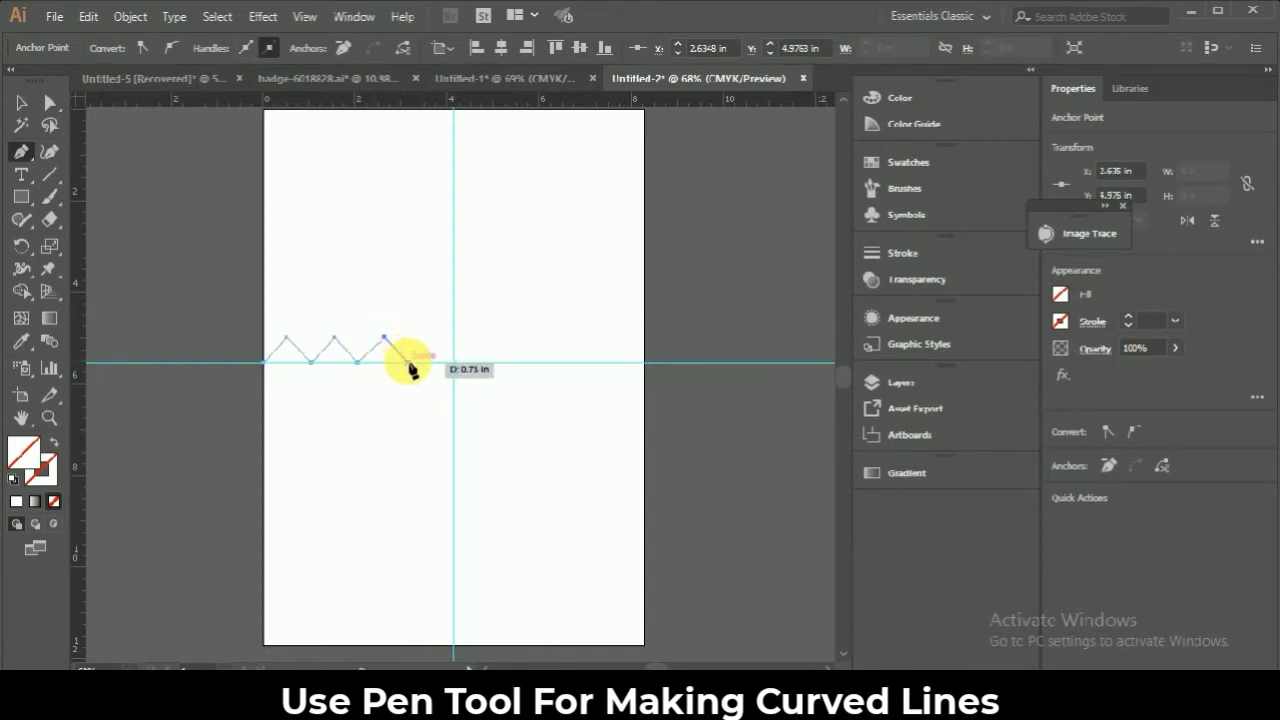
left_click(431, 337)
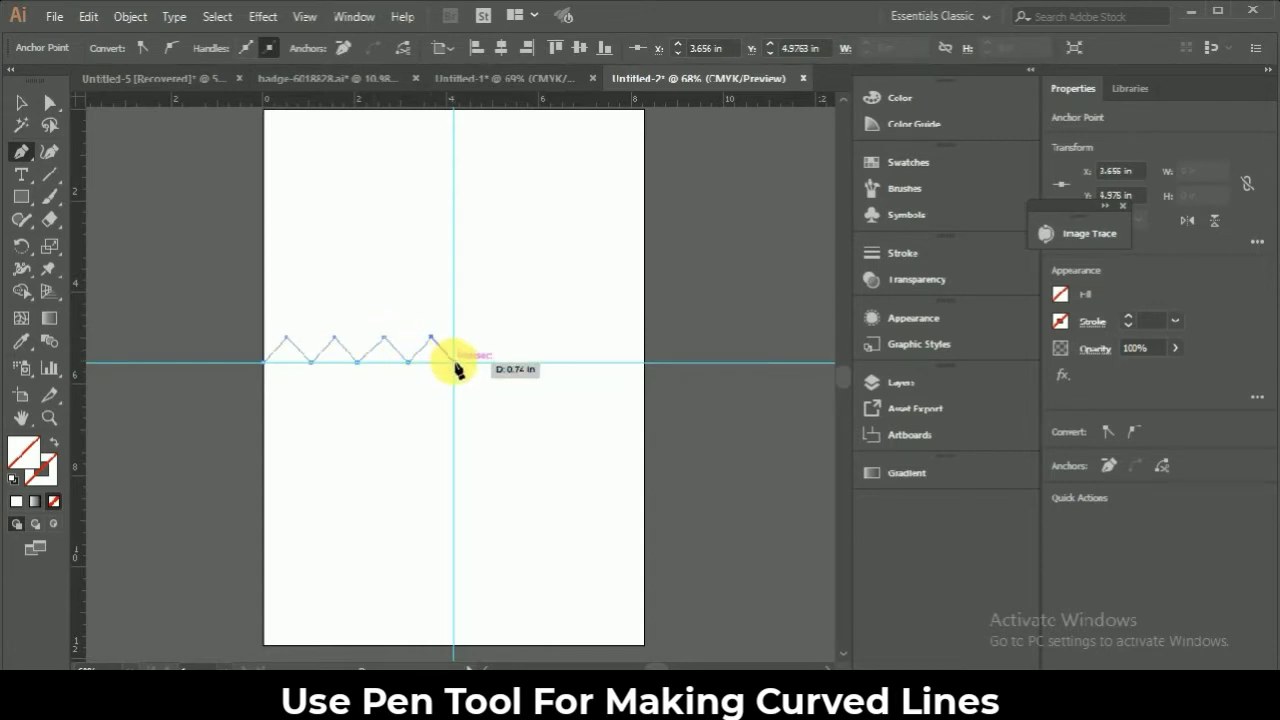
left_click(511, 361)
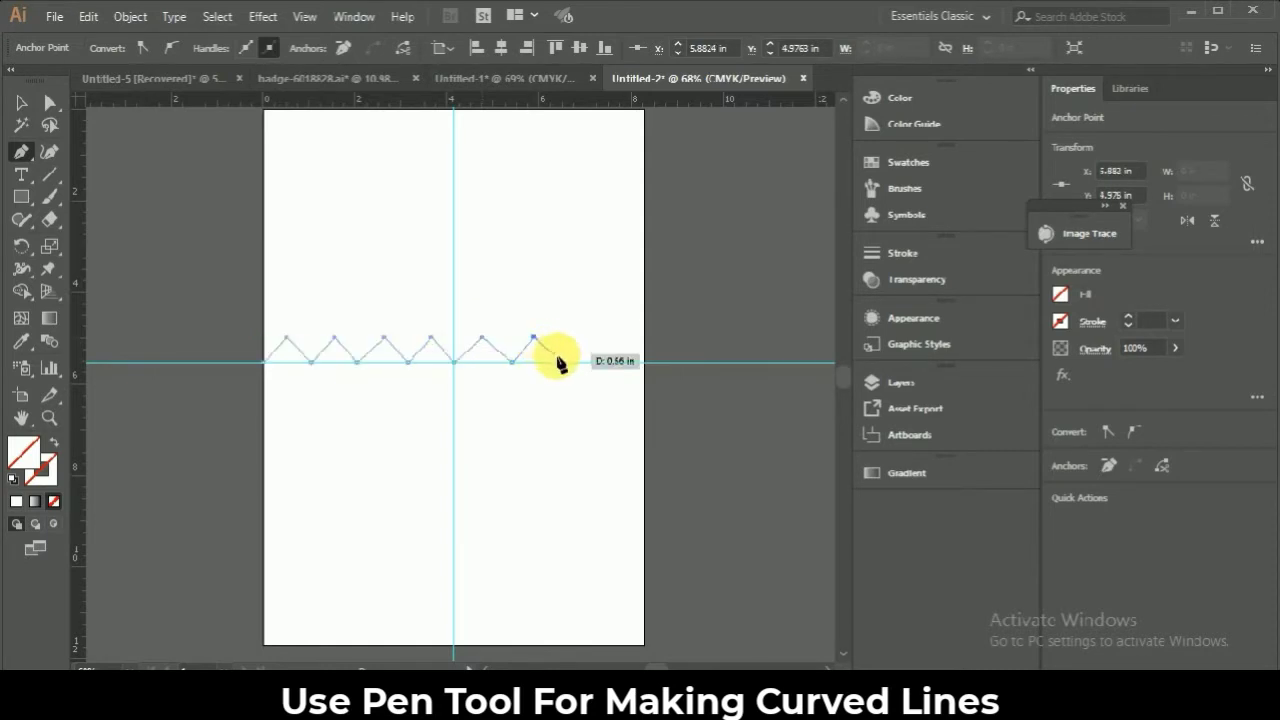
left_click(592, 337)
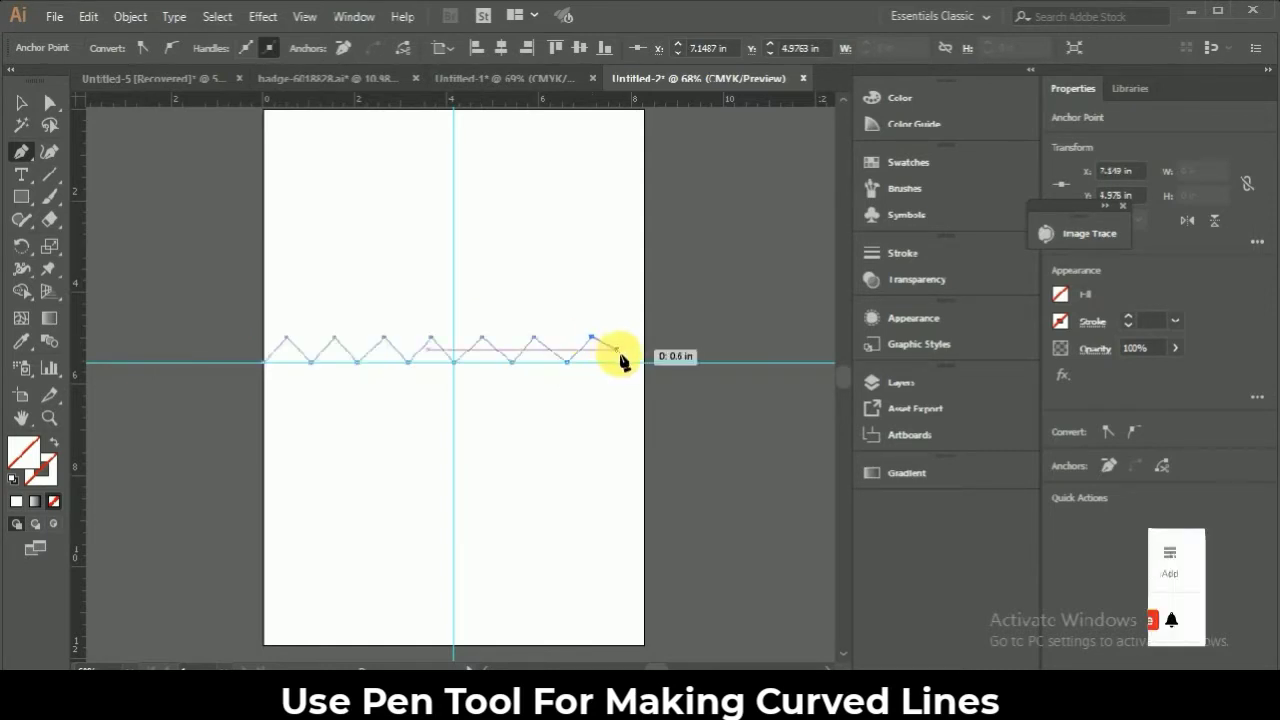
left_click(625, 361)
left_click(651, 335)
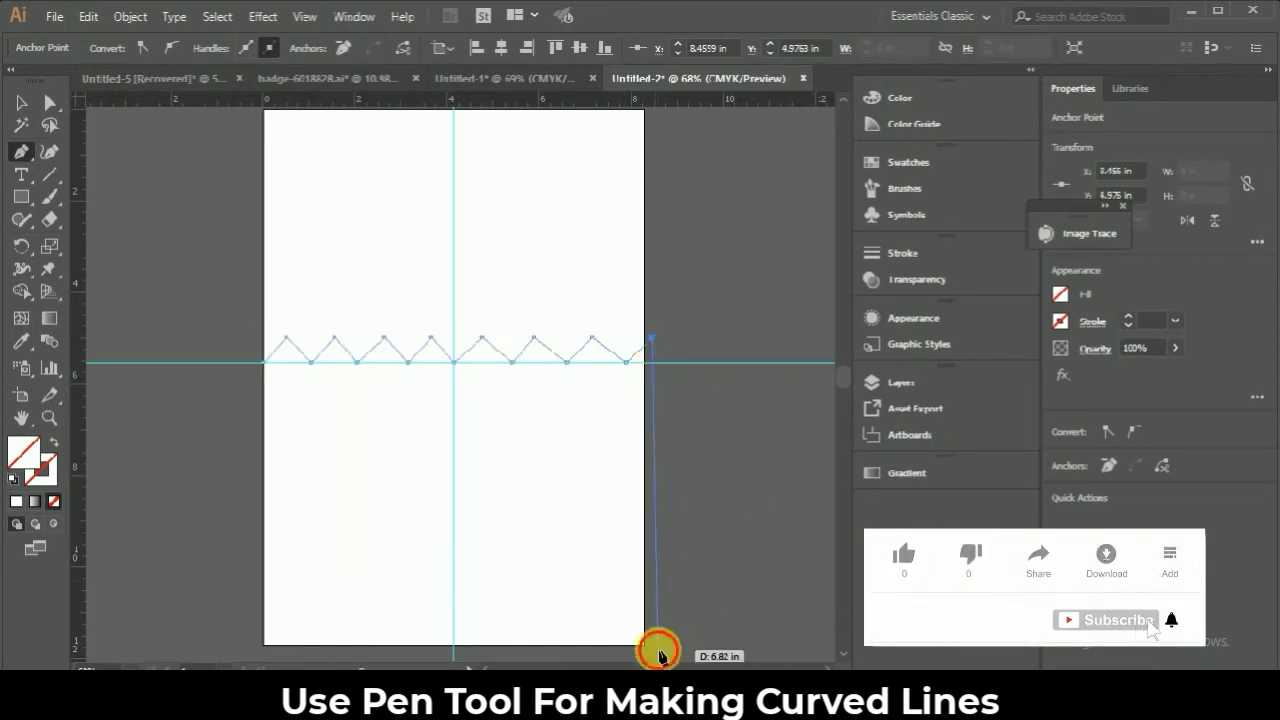
left_click(656, 648)
left_click(245, 649)
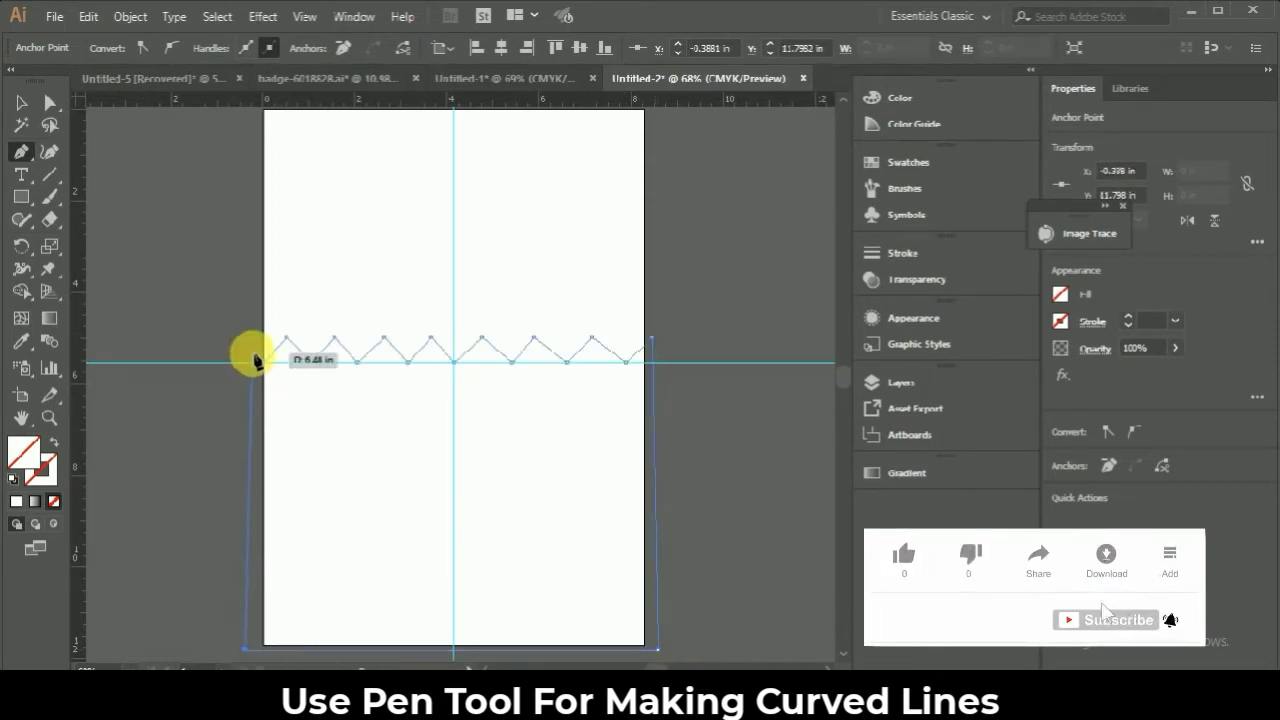
left_click(263, 363)
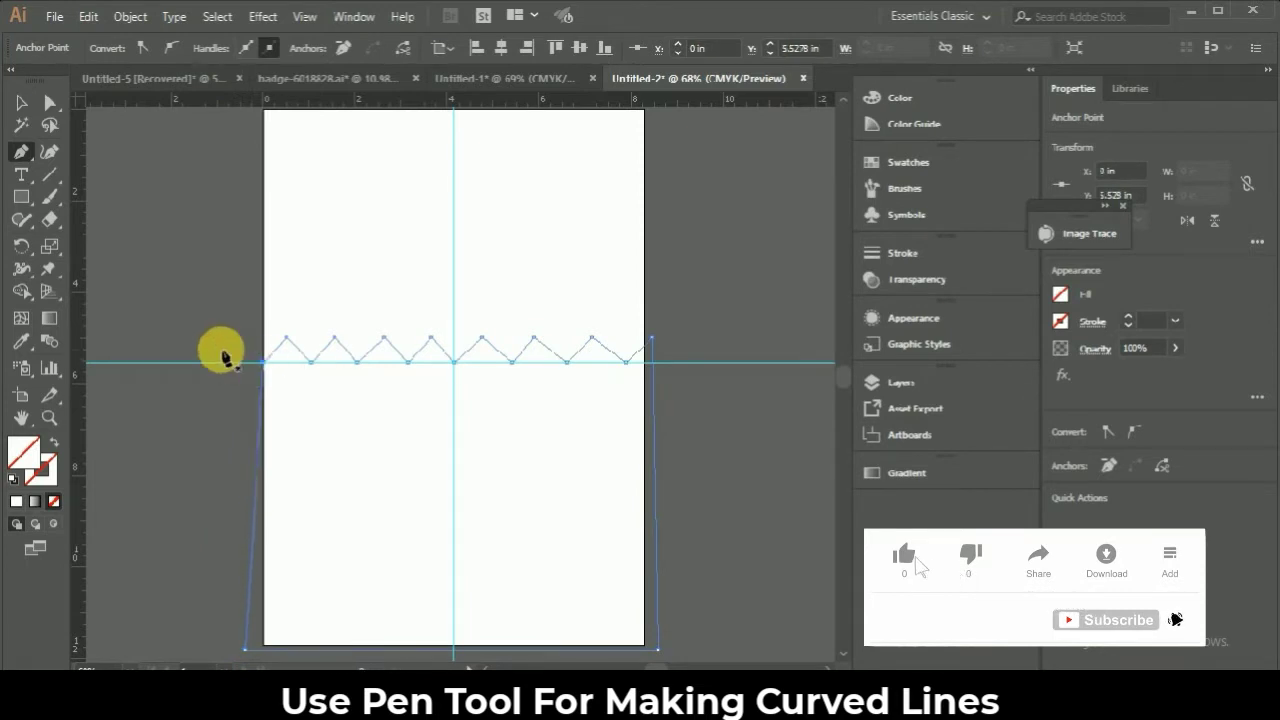
- Round the zigzag points into waves with live corners and reselect the shape
left_click(49, 102)
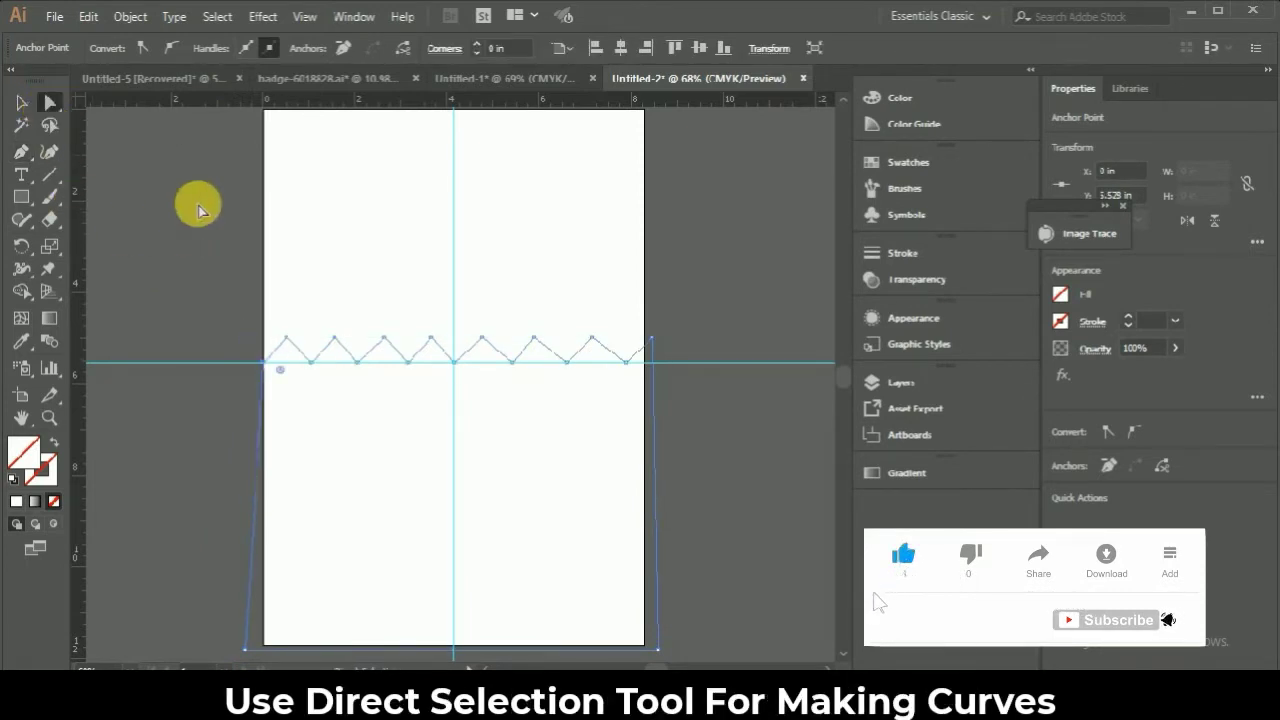
left_click_drag(277, 319, 645, 404)
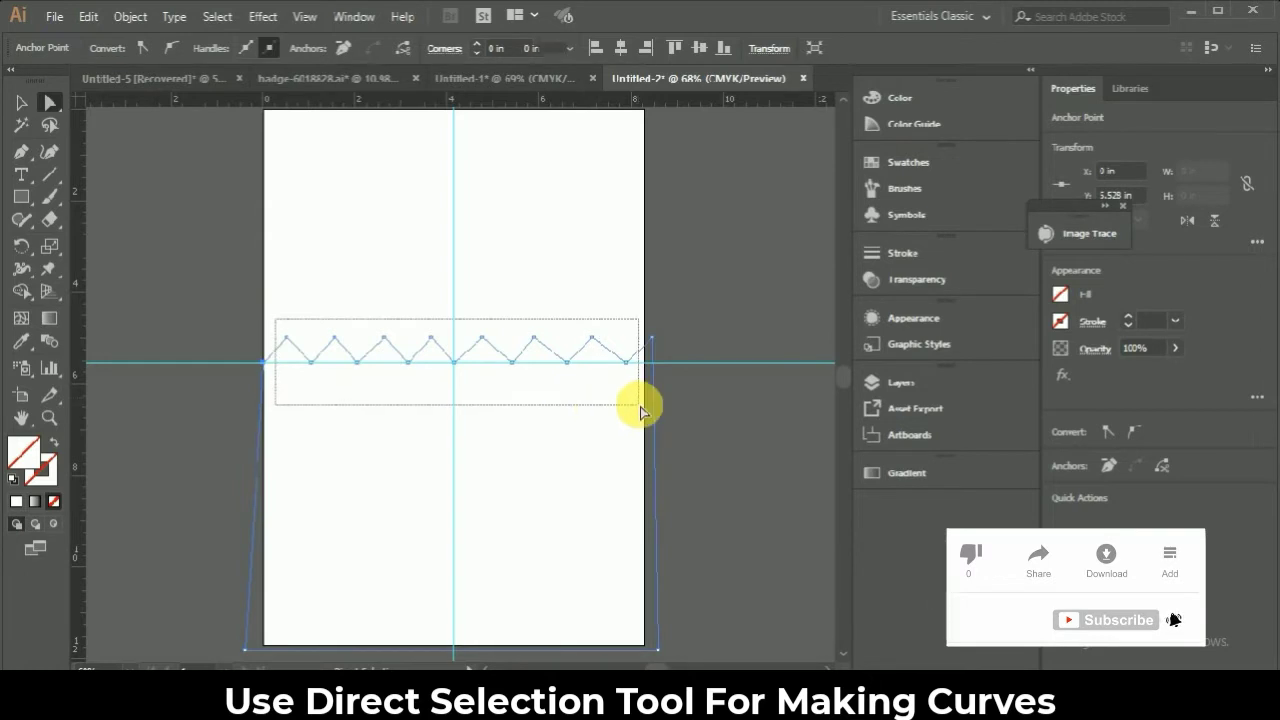
left_click_drag(429, 357, 431, 368)
key("v")
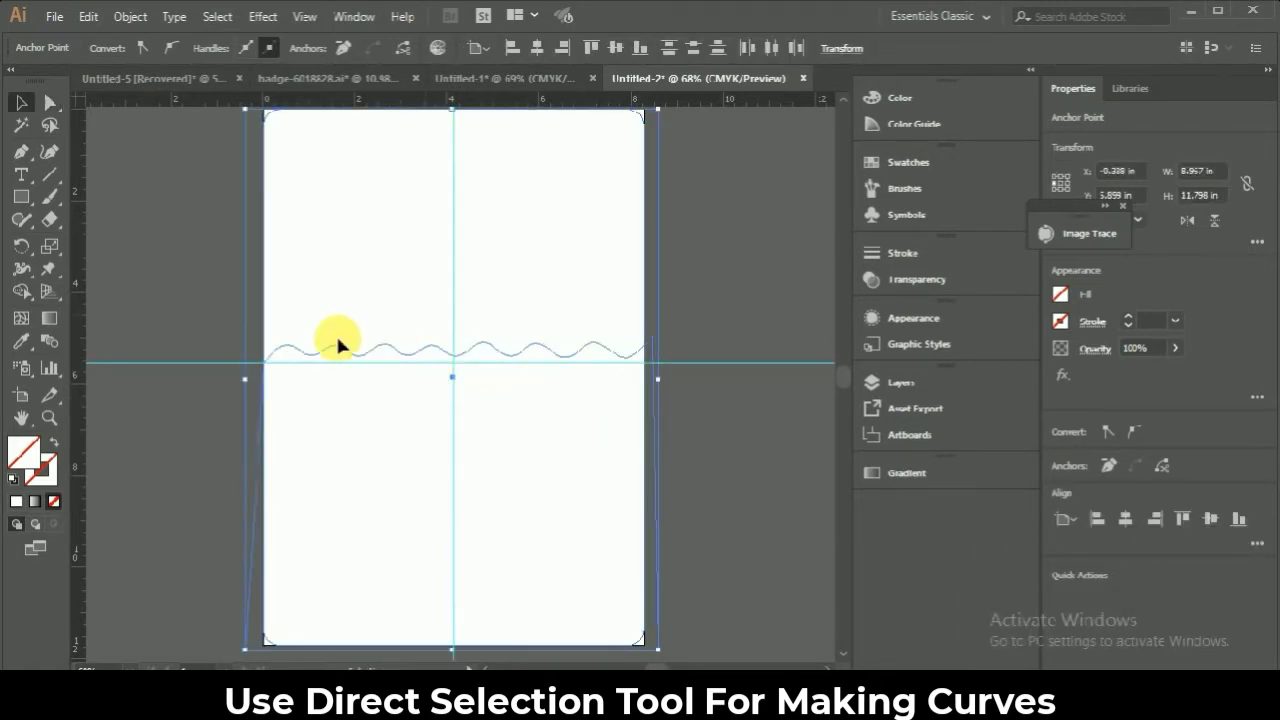
left_click(284, 345)
left_click(157, 48)
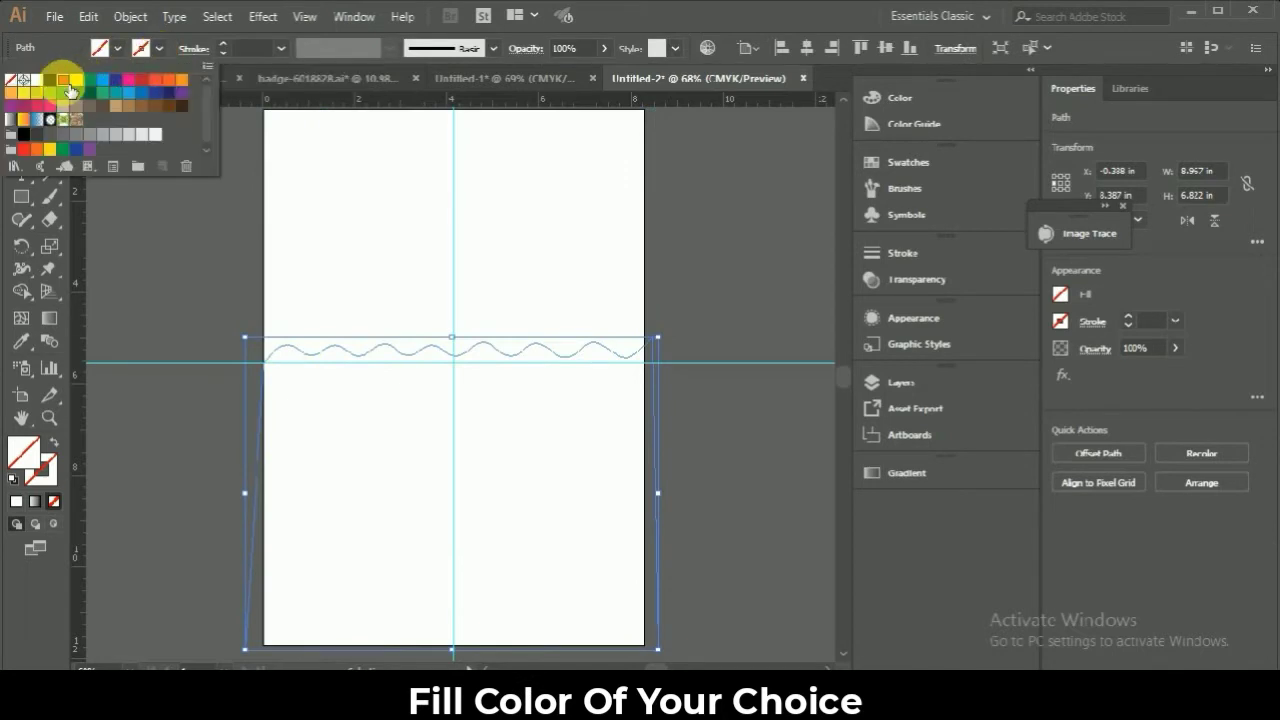
- Fill the wavy shape orange with no outline
left_click(56, 448)
left_click(58, 448)
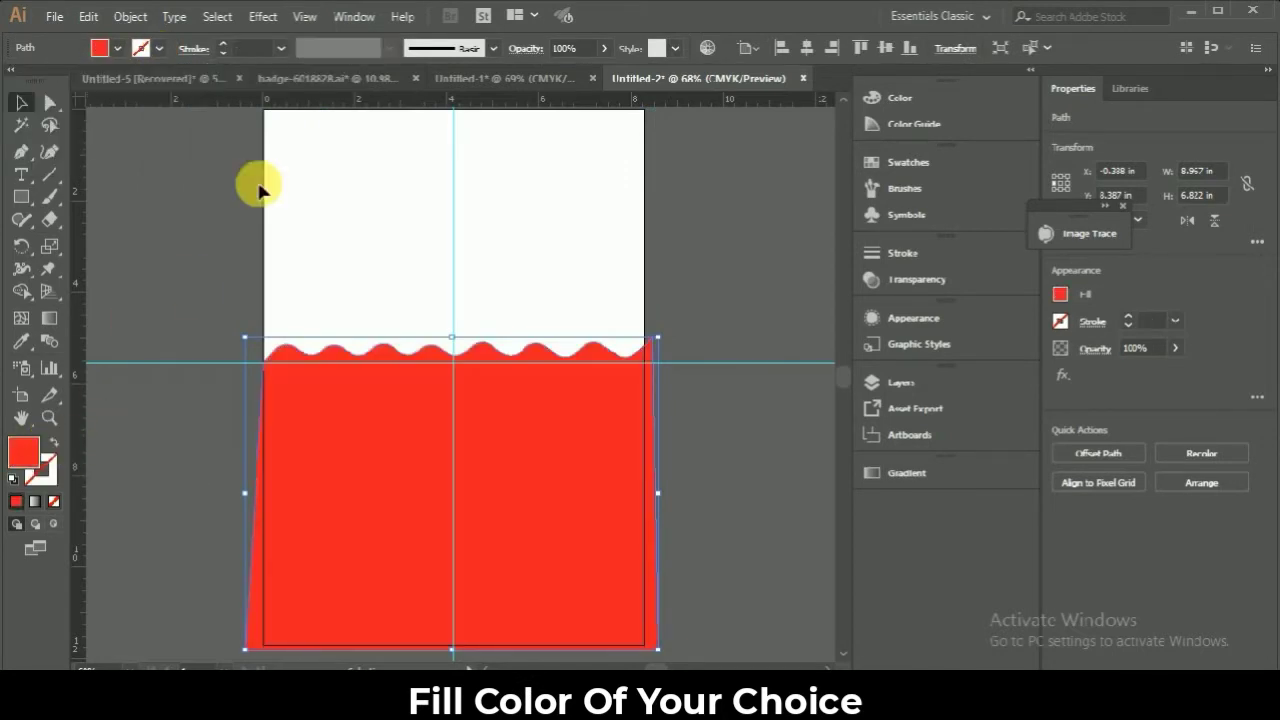
left_click(117, 49)
left_click(23, 104)
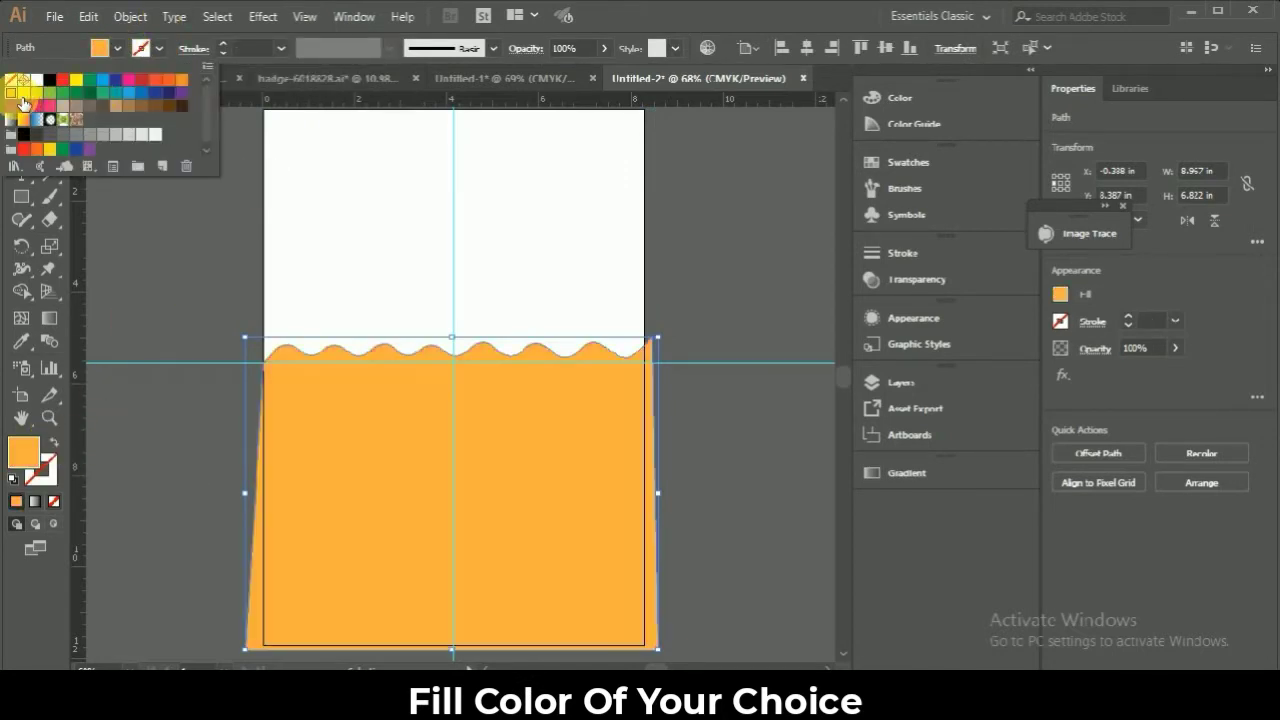
left_click(183, 250)
left_click(271, 294)
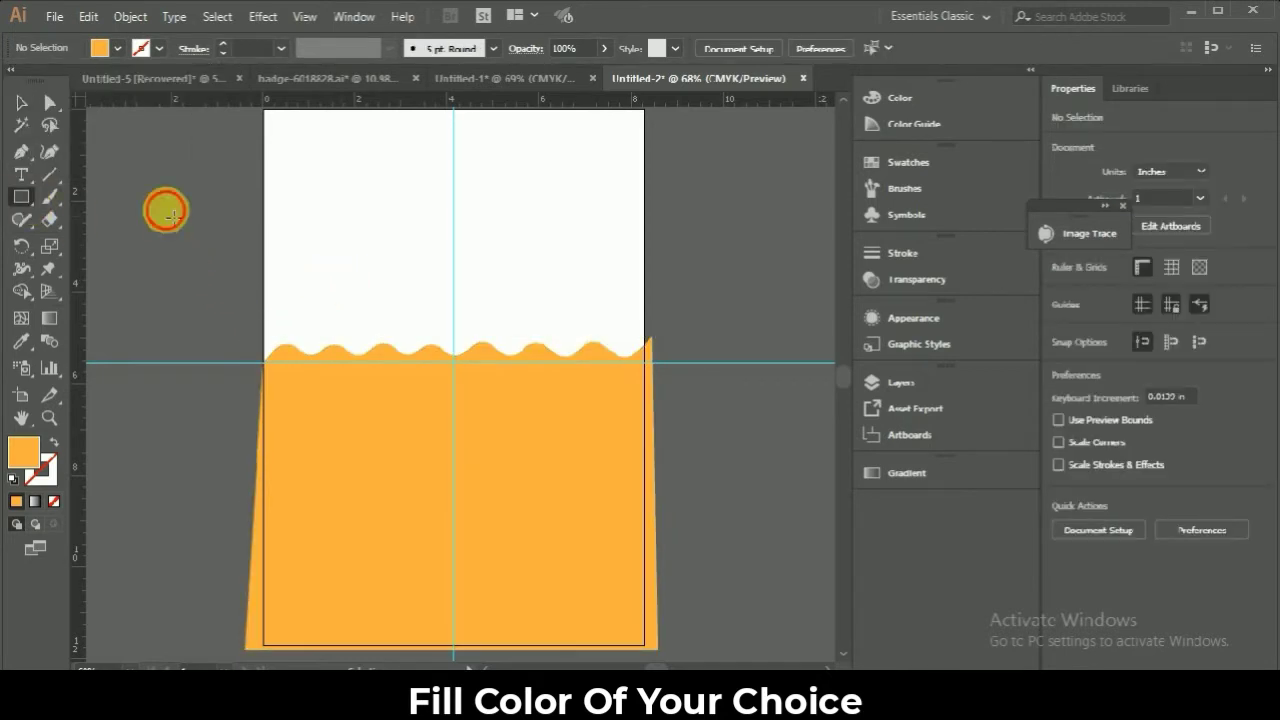
- Delete both the horizontal and vertical guides
left_click(170, 213)
left_click(686, 386)
key("v")
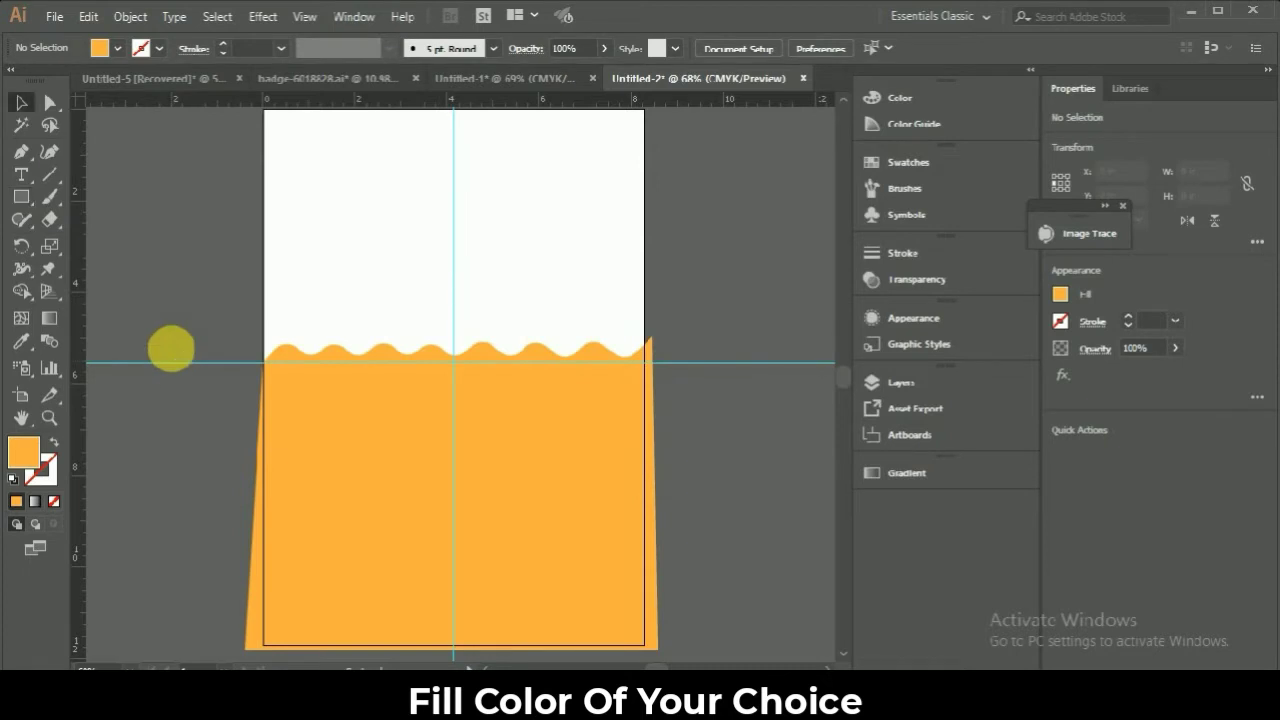
left_click(172, 362)
key("Delete")
left_click(456, 266)
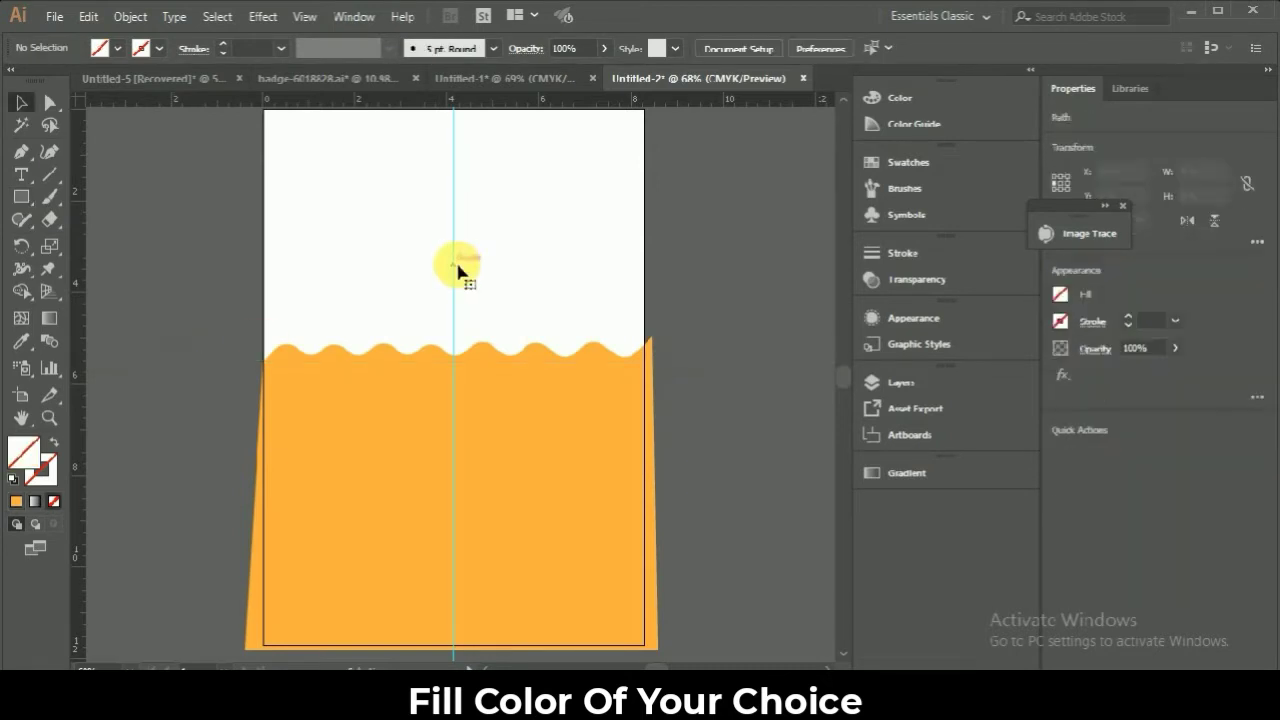
key("Delete")
- Draw a large circle over the artboard's top and fill it white
left_click(24, 203)
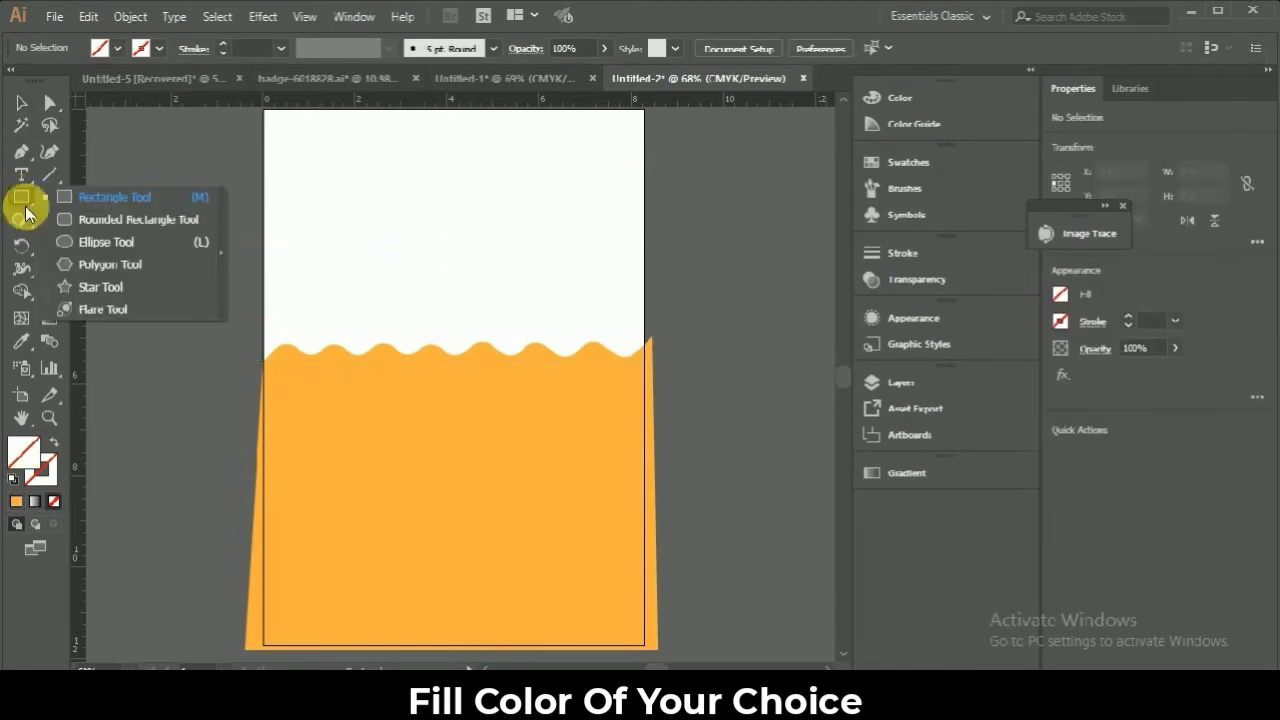
left_click(80, 242)
left_click_drag(203, 219, 371, 350)
left_click_drag(203, 220, 359, 292)
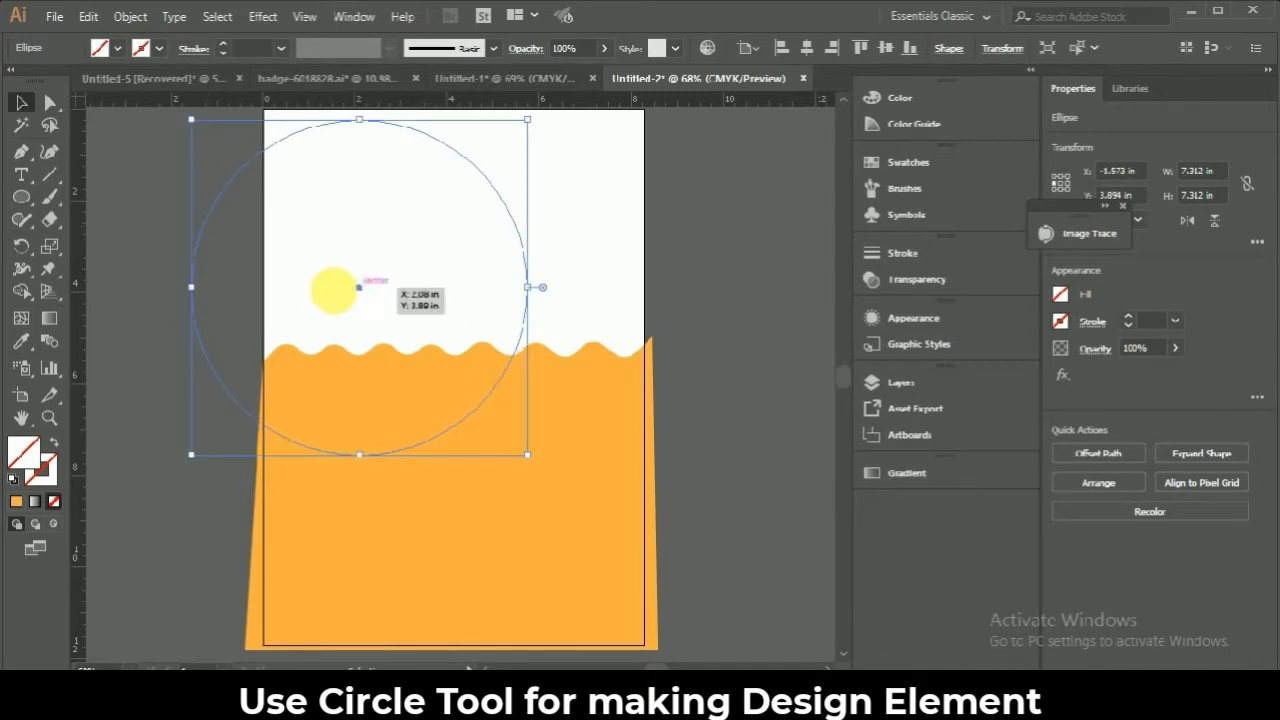
left_click(118, 48)
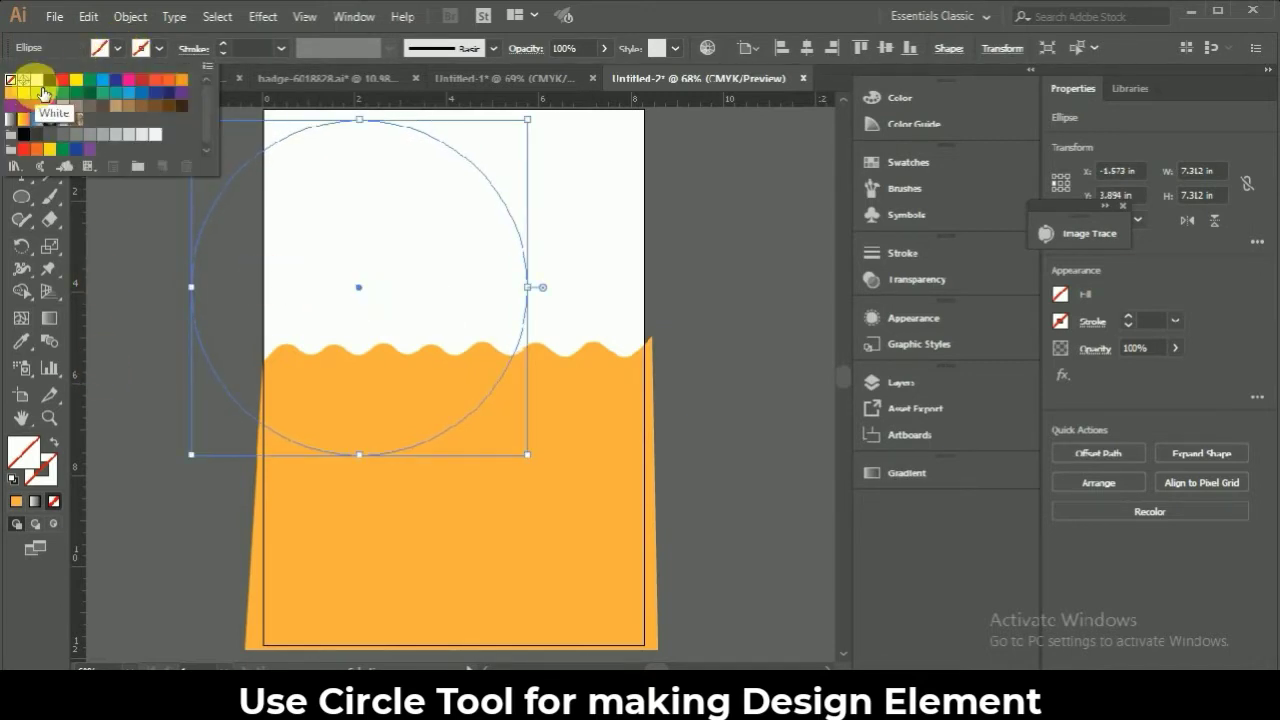
left_click(43, 94)
left_click(110, 245)
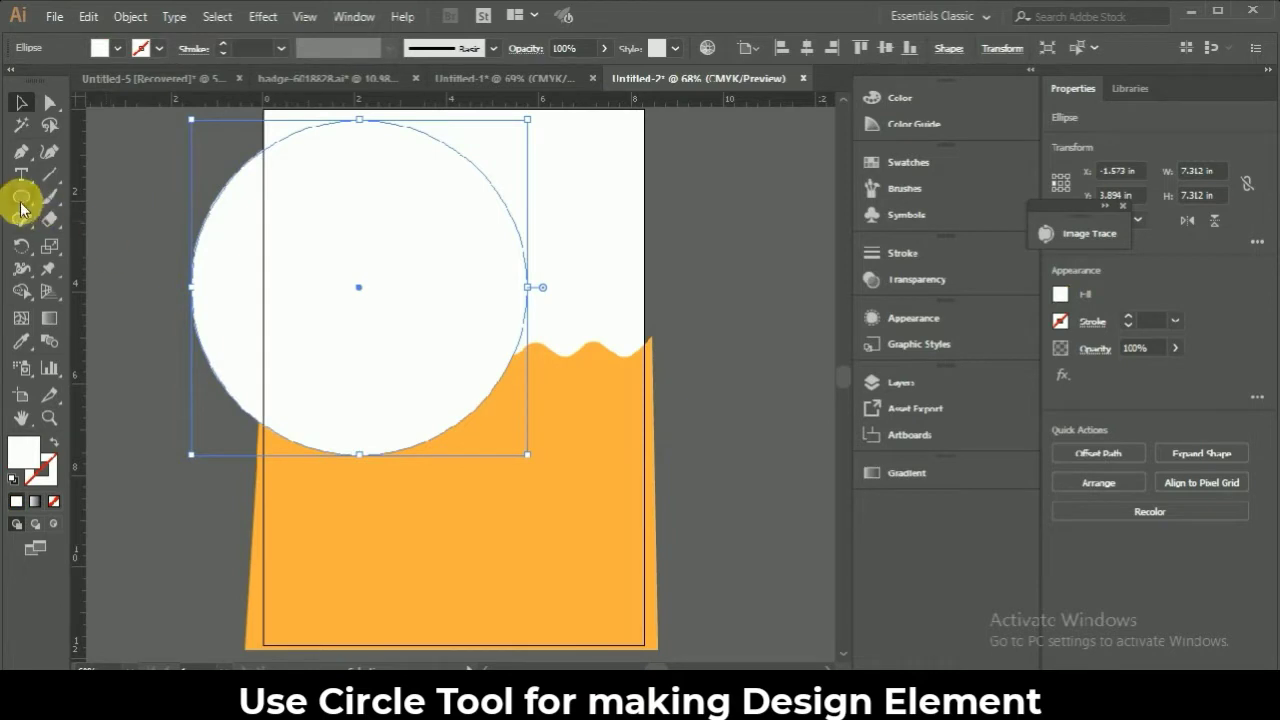
- Make a 7.312 in circle at upper left, widen it to 7.598 in, send to back
left_click(143, 261)
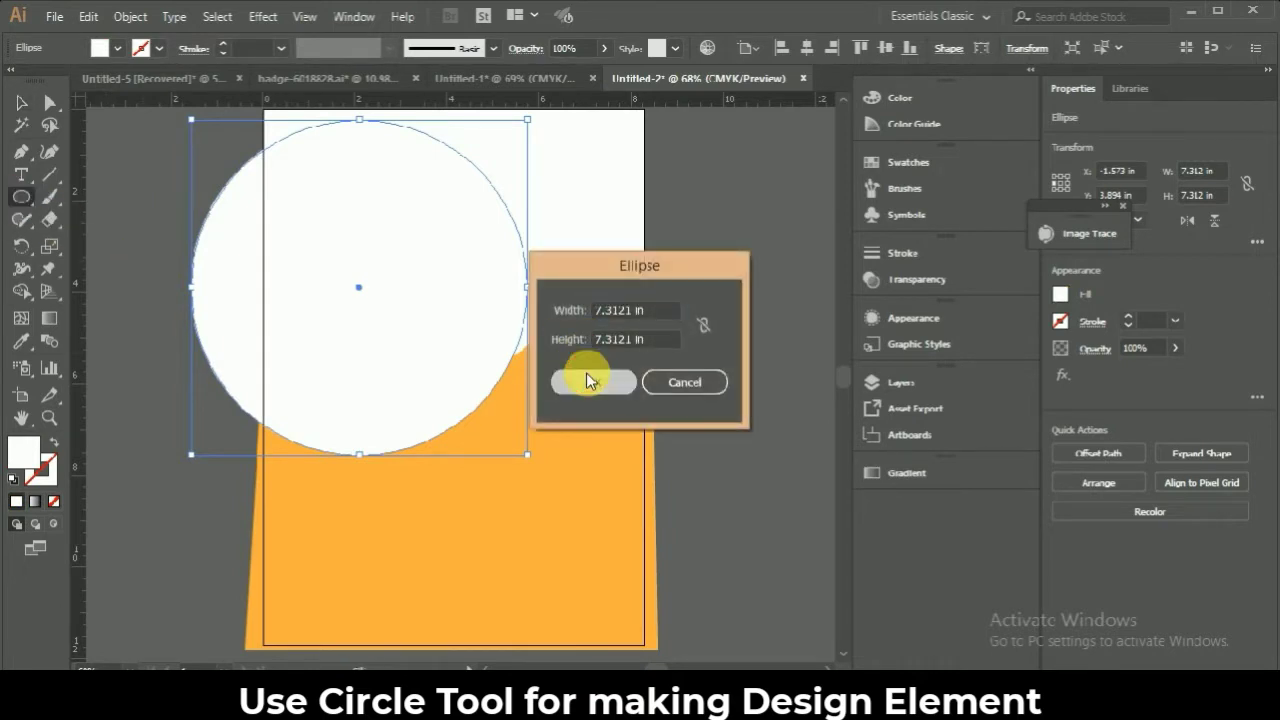
left_click(586, 380)
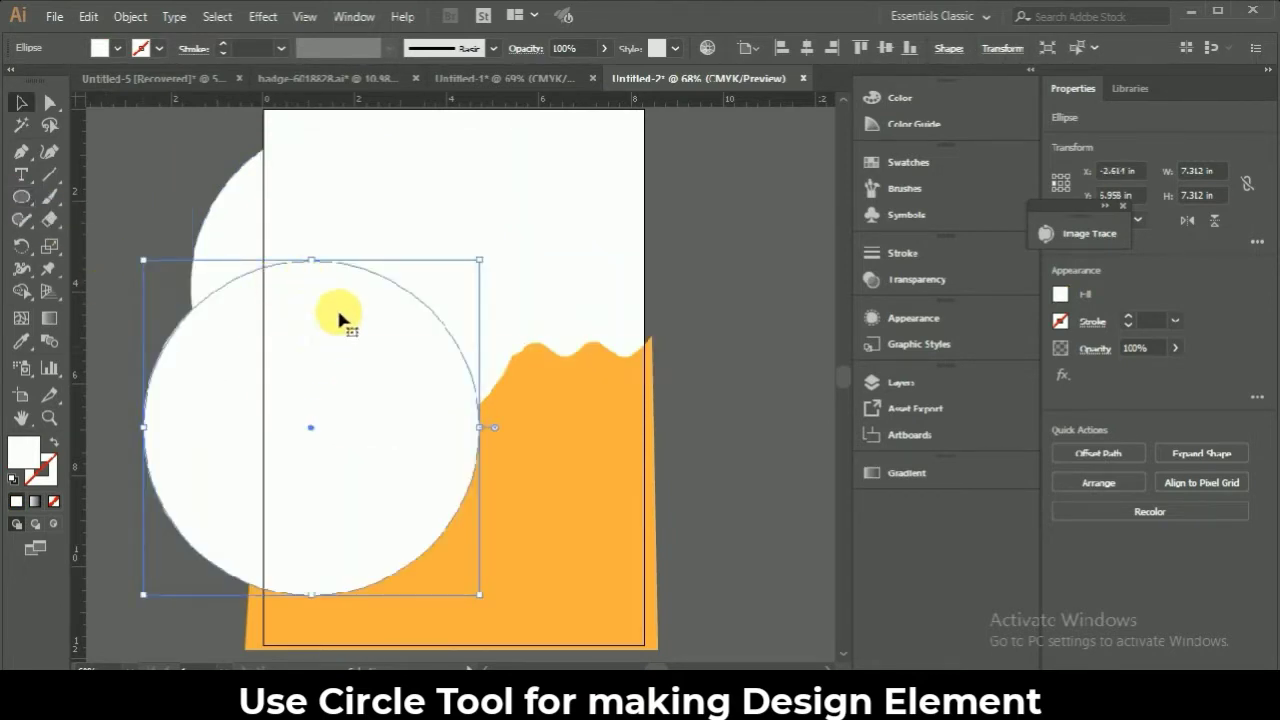
mouse_move(349, 287)
left_mouse_down()
mouse_move(395, 177)
mouse_move(369, 210)
left_mouse_up()
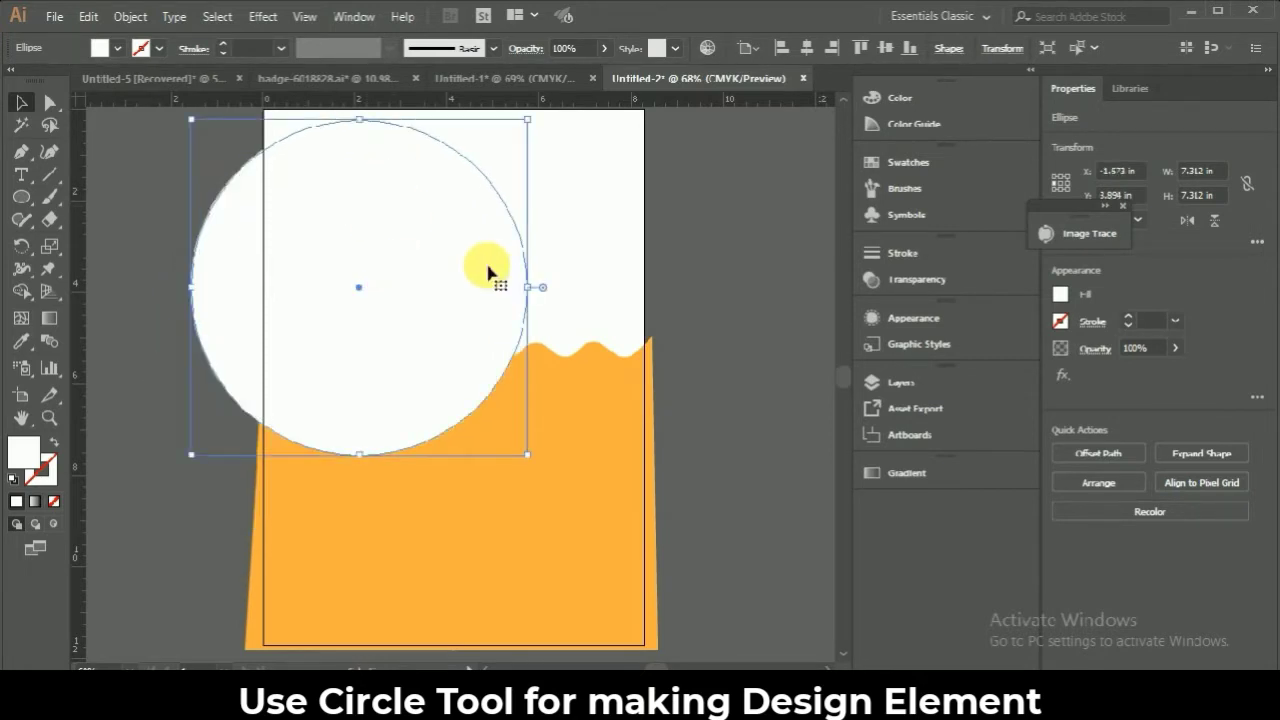
left_click_drag(537, 297, 551, 295)
right_click(460, 291)
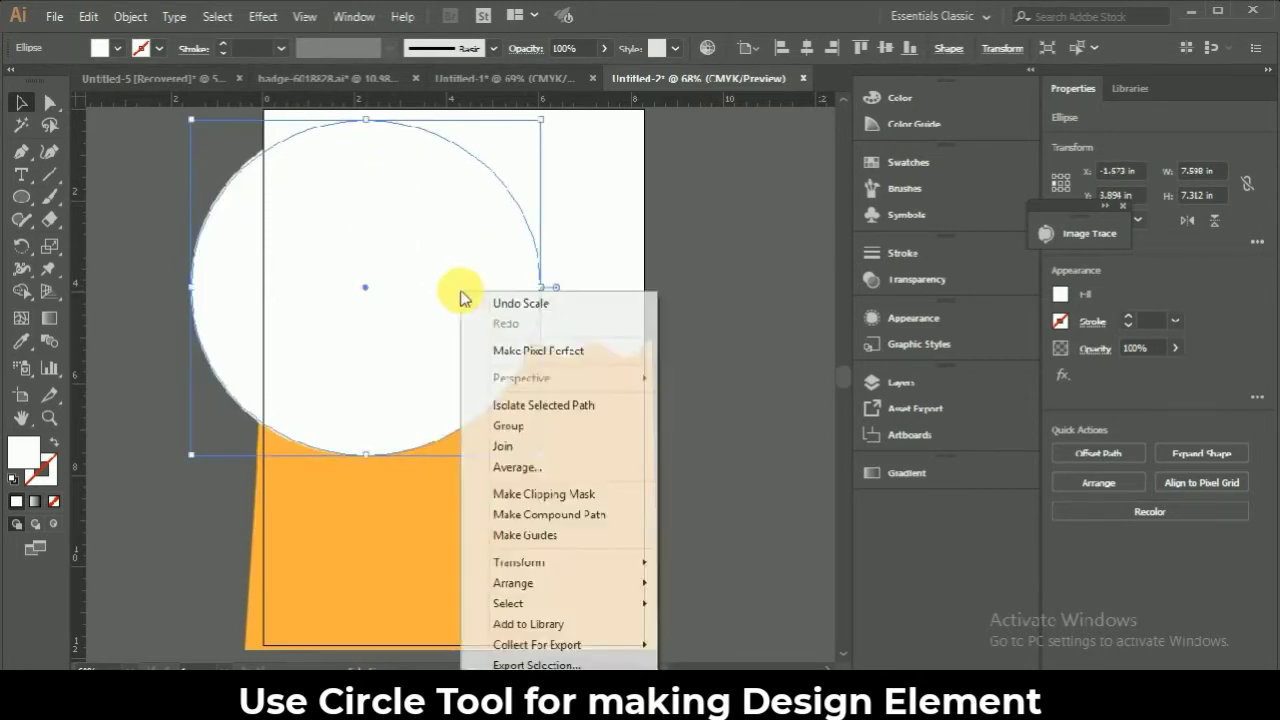
mouse_move(513, 582)
left_click(715, 645)
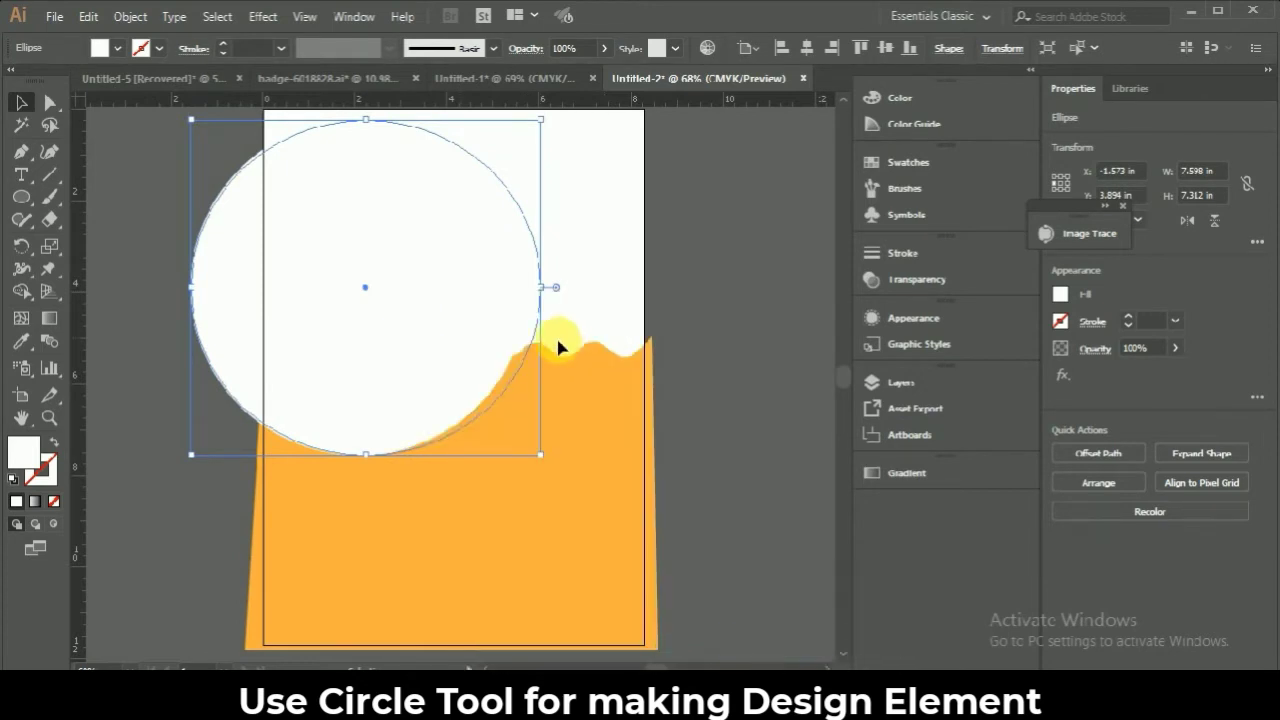
- Give the white circle a black 5 pt outline
left_click(159, 48)
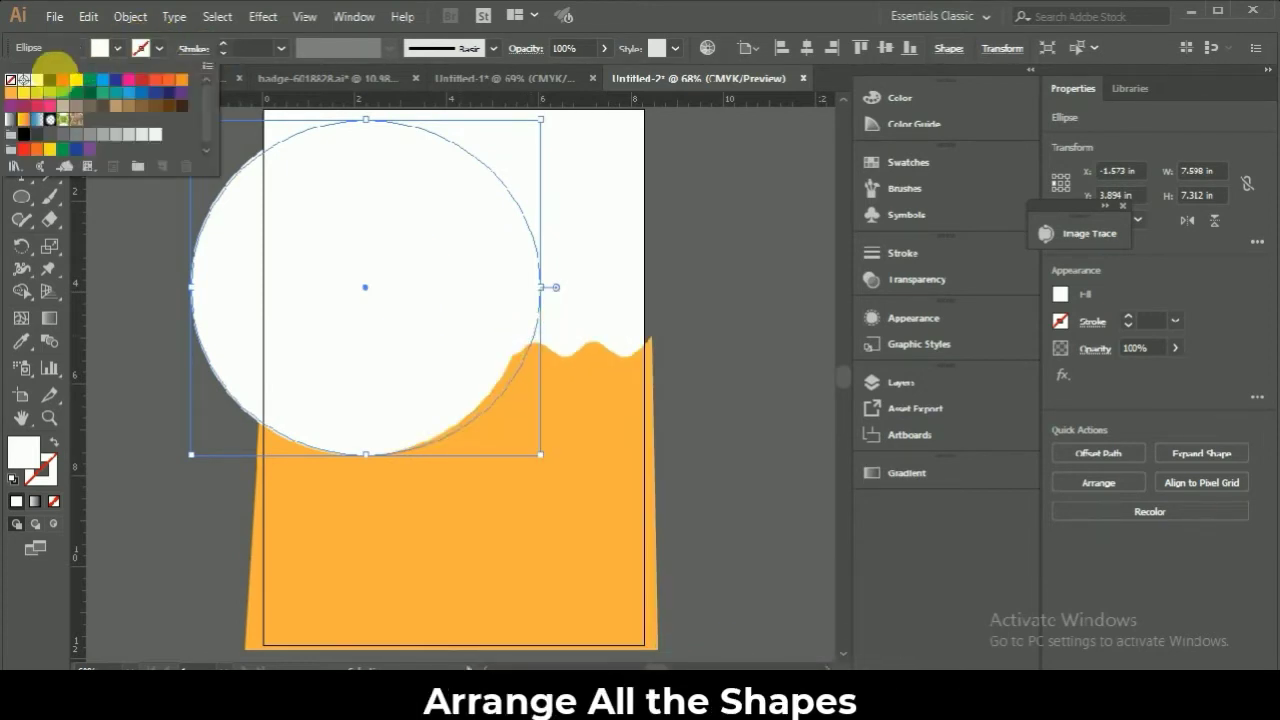
left_click(58, 82)
left_click(225, 48)
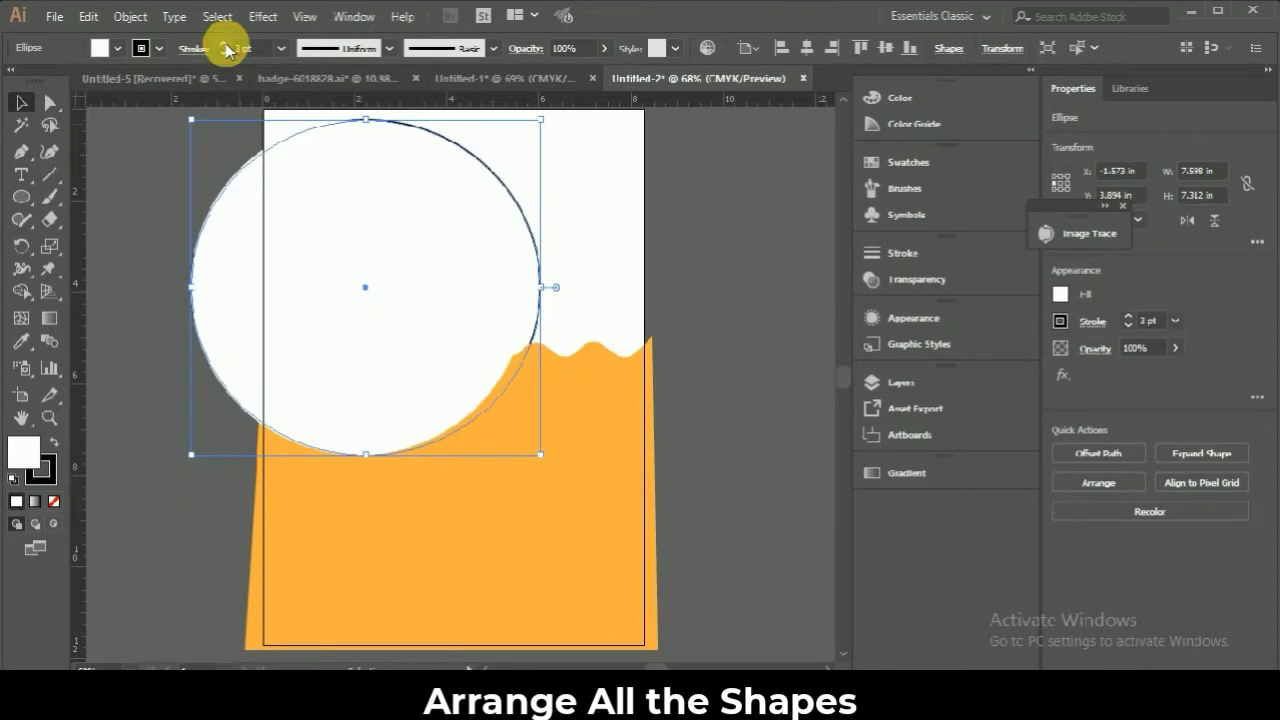
left_click(223, 45)
left_click(223, 45)
left_click(223, 45)
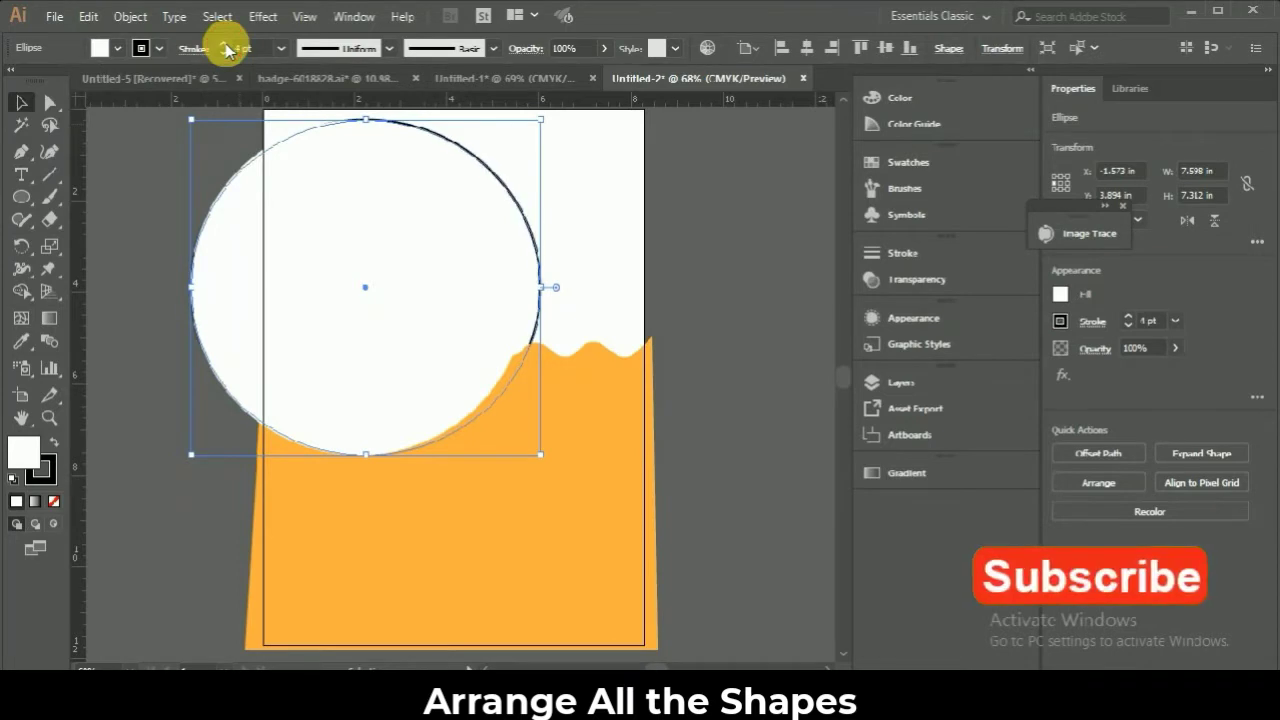
left_click(136, 258)
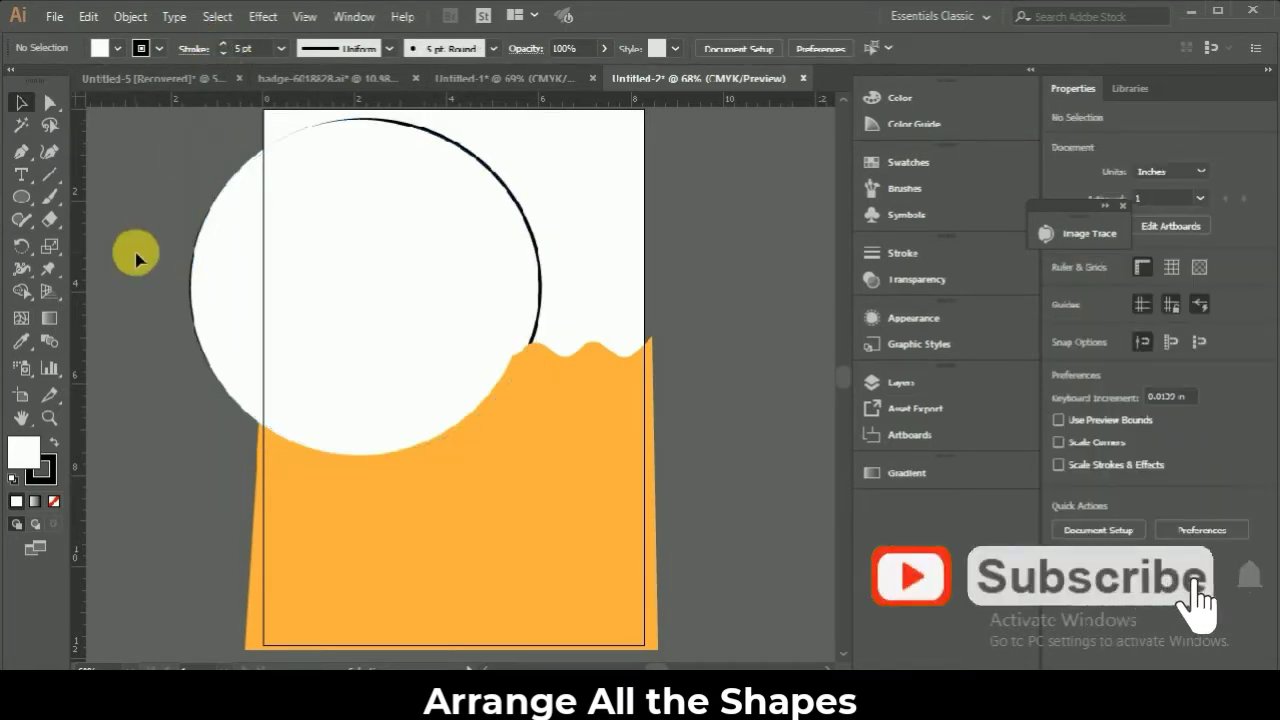
- Send the orange wave behind the circle and drag the hamburger photo into the document
left_click(540, 284)
right_click(595, 430)
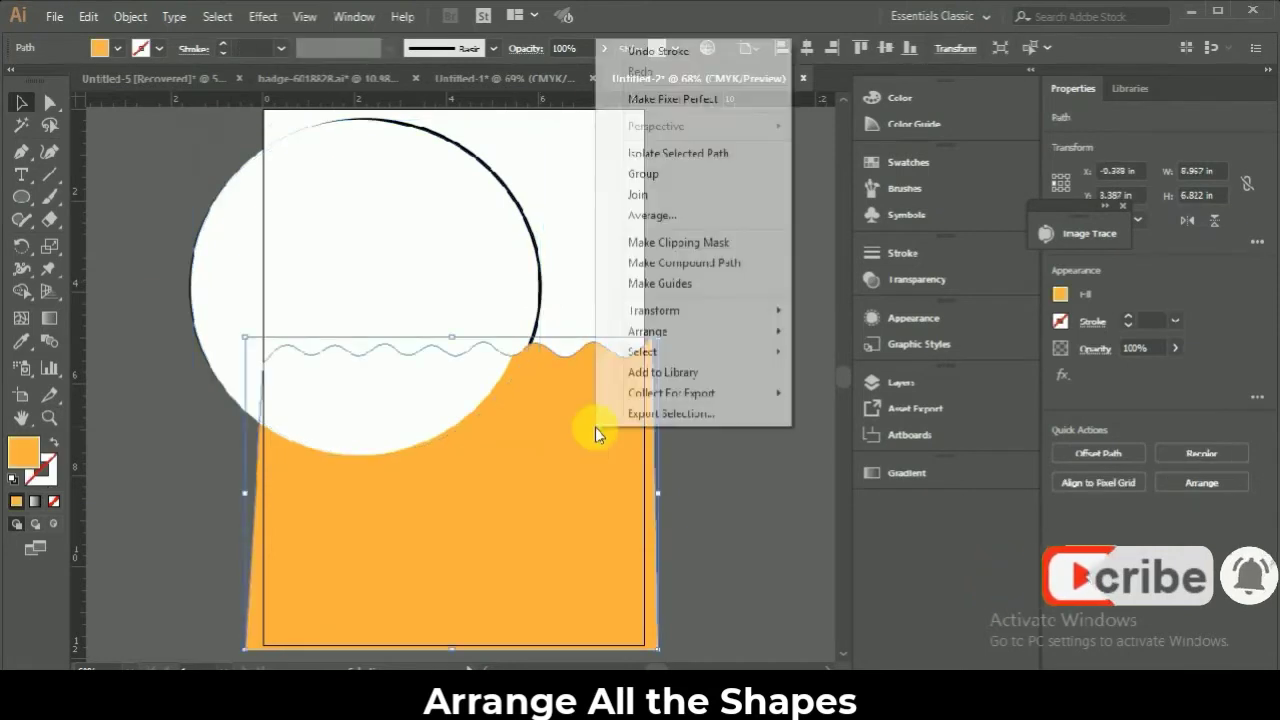
left_click(874, 394)
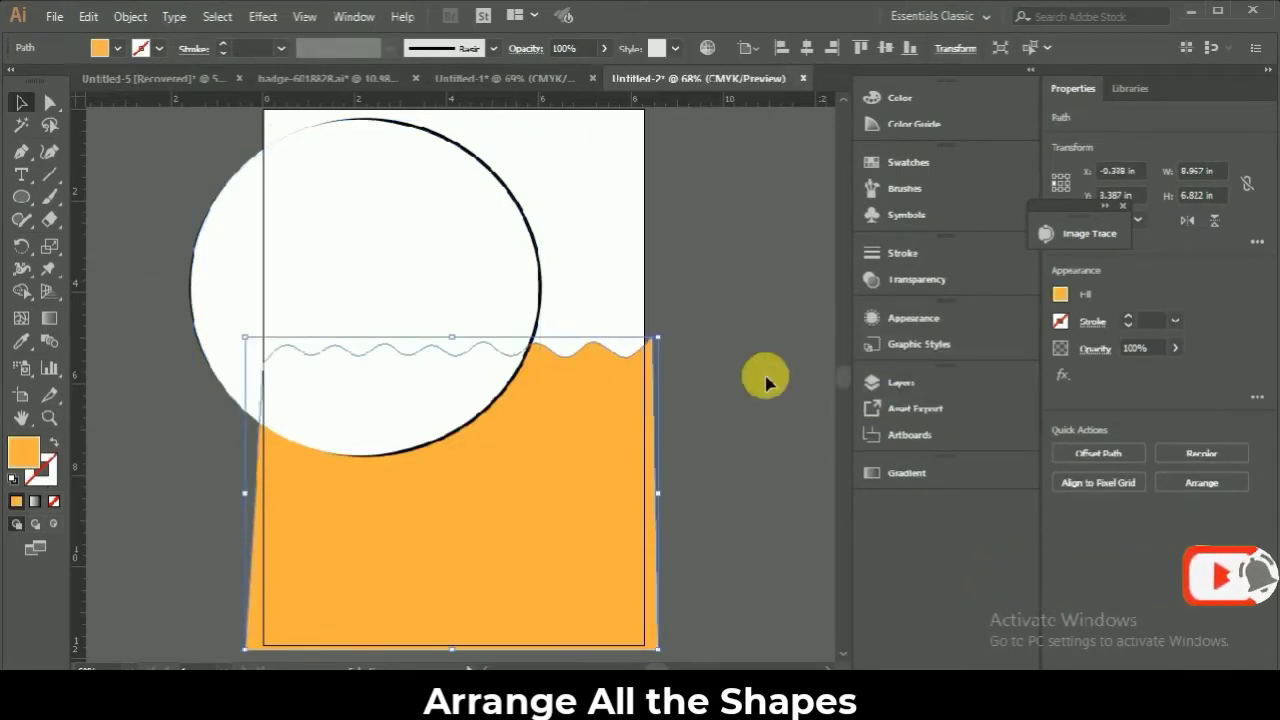
left_click(765, 383)
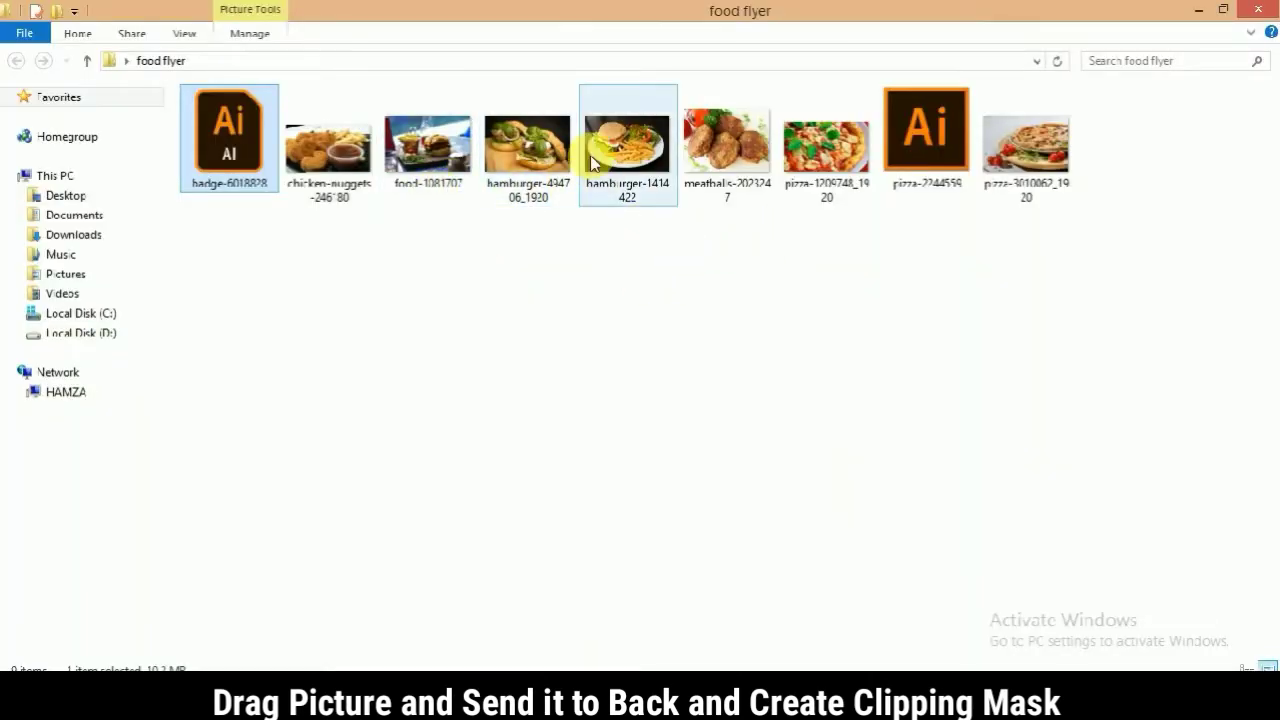
mouse_move(528, 145)
left_mouse_down()
mouse_move(195, 665)
mouse_move(363, 357)
left_mouse_up()
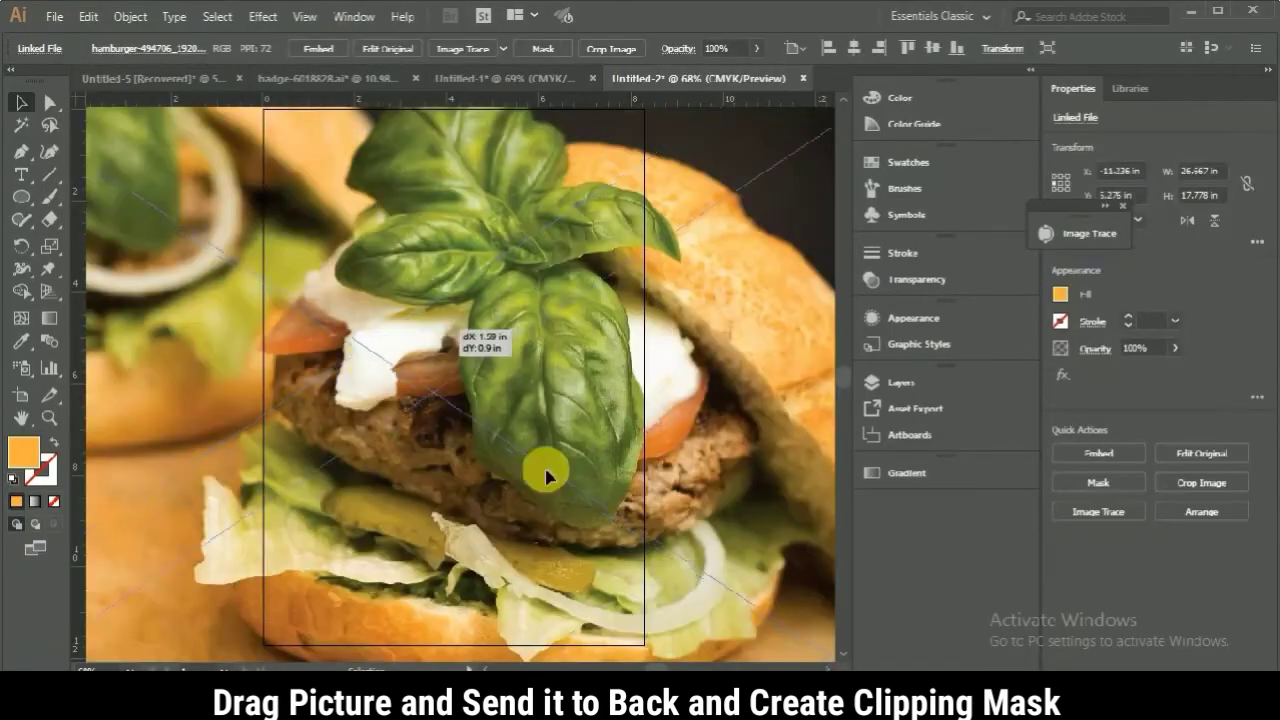
- Resize the hamburger photo over the circle to about 7.72 by 7.31 in and send it back
mouse_move(543, 471)
left_mouse_down()
mouse_move(245, 270)
mouse_move(660, 522)
mouse_move(696, 566)
mouse_move(371, 314)
mouse_move(240, 138)
left_mouse_up()
left_click_drag(341, 334, 357, 452)
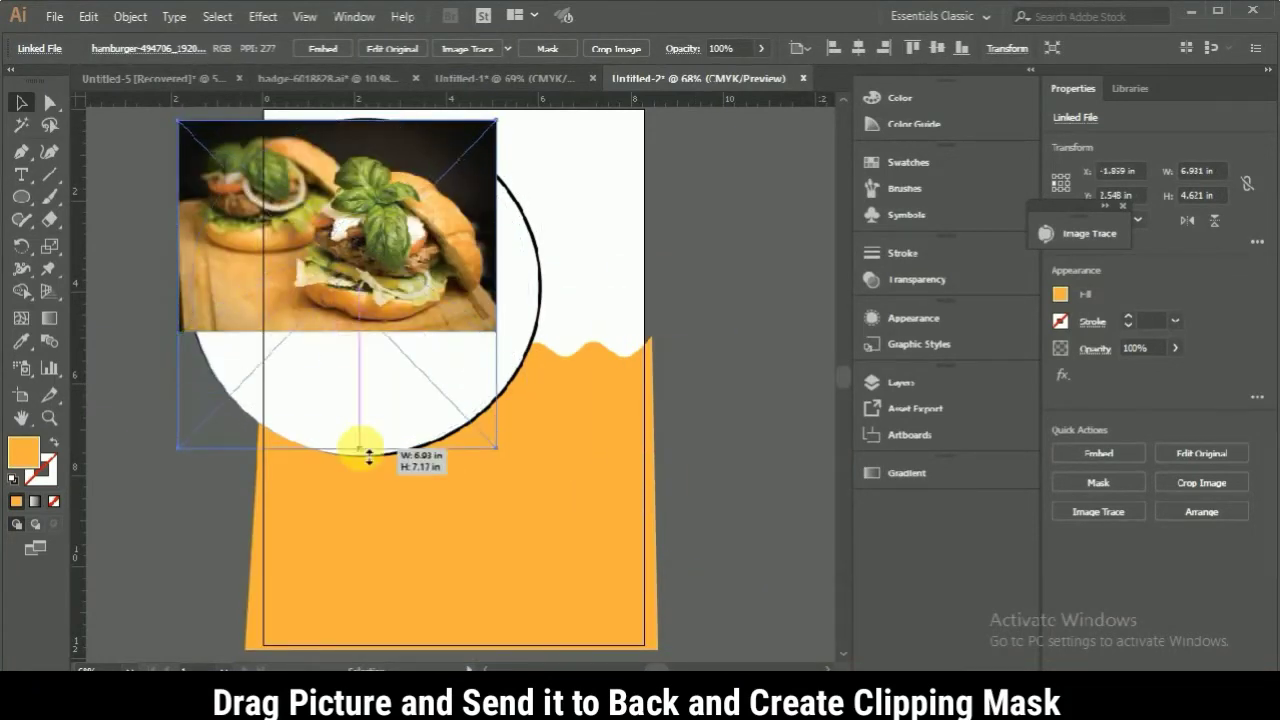
left_click_drag(497, 287, 533, 292)
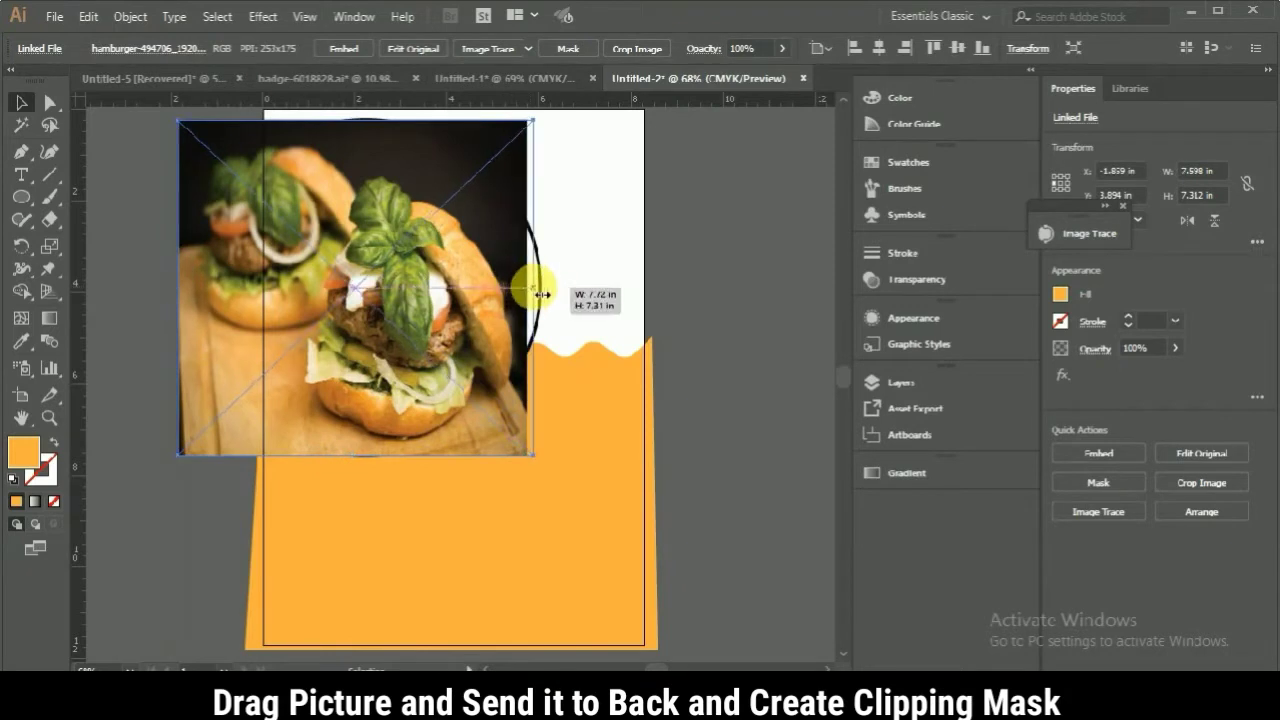
right_click(216, 252)
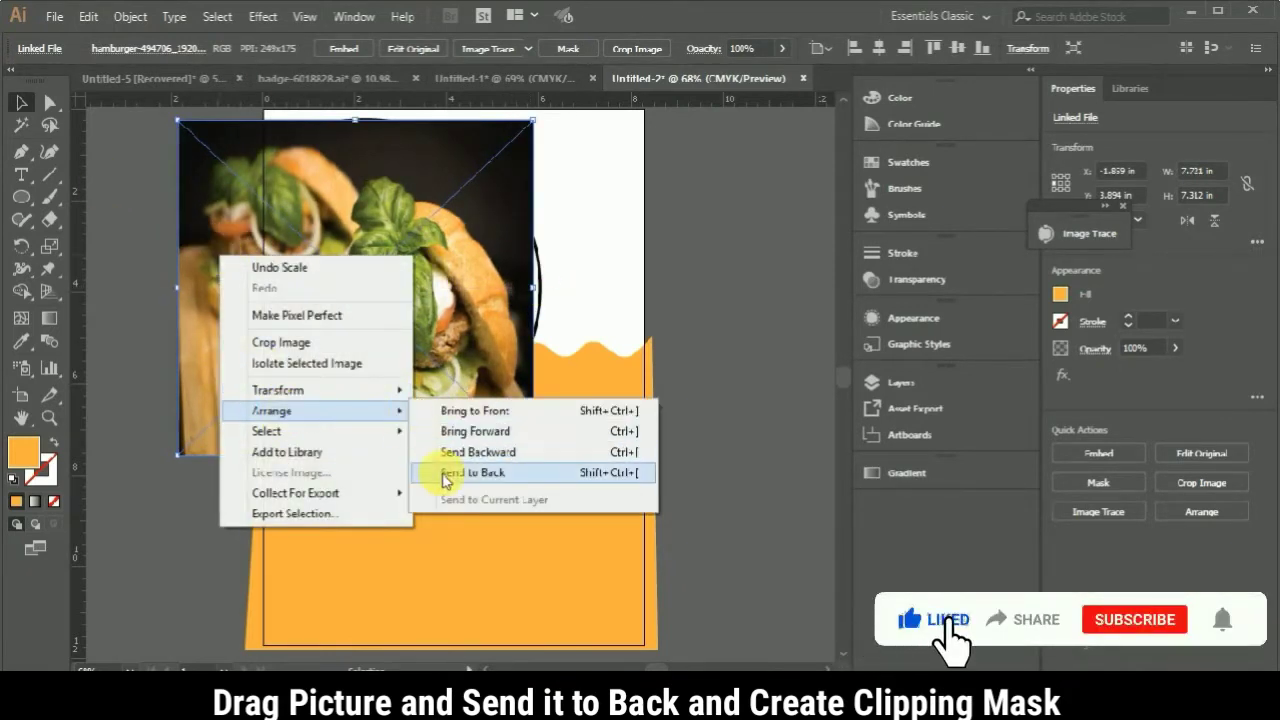
left_click(480, 471)
- Clip the hamburger photo inside the outlined circle with Make Clipping Mask
left_click(297, 289, "shift")
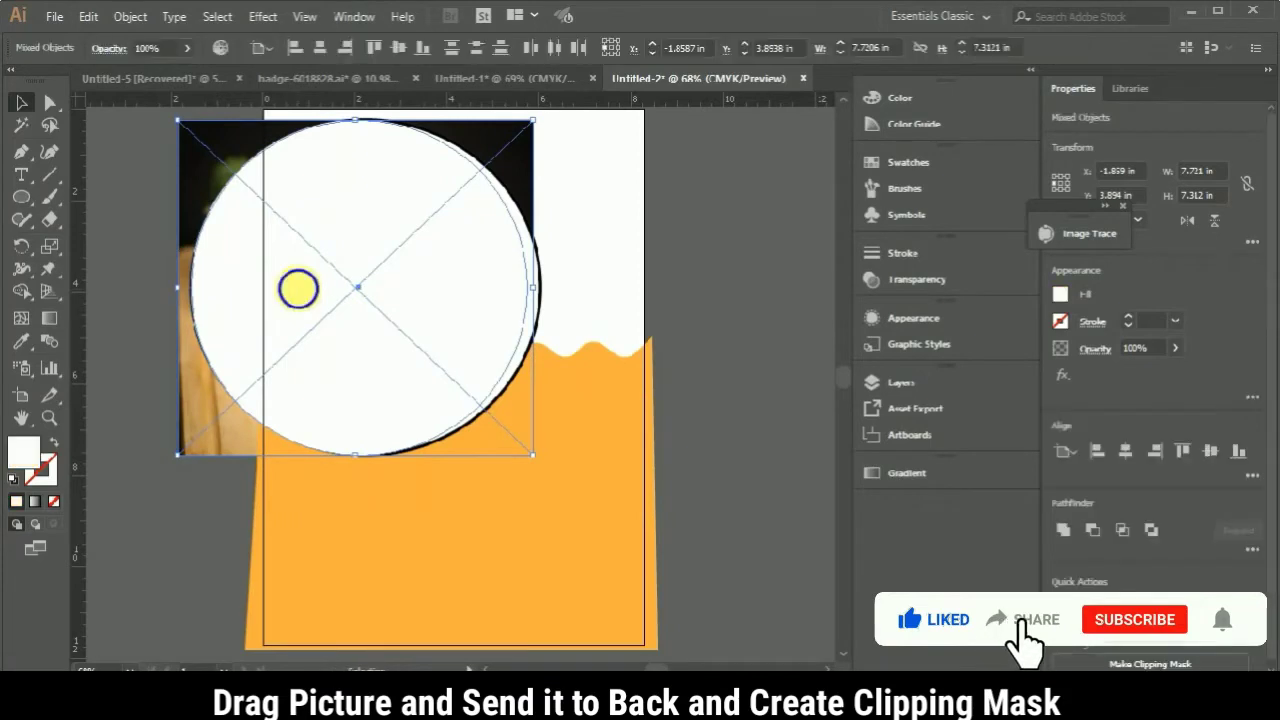
right_click(297, 289)
left_click(370, 428)
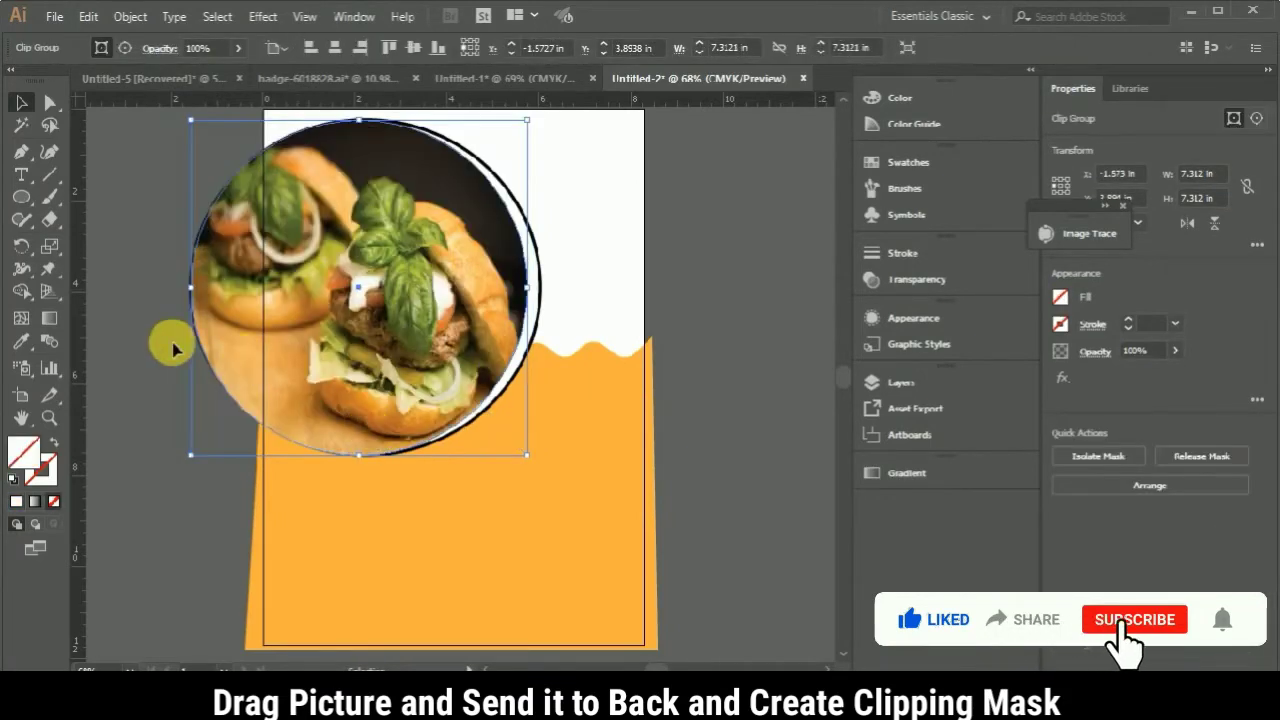
left_click(150, 337)
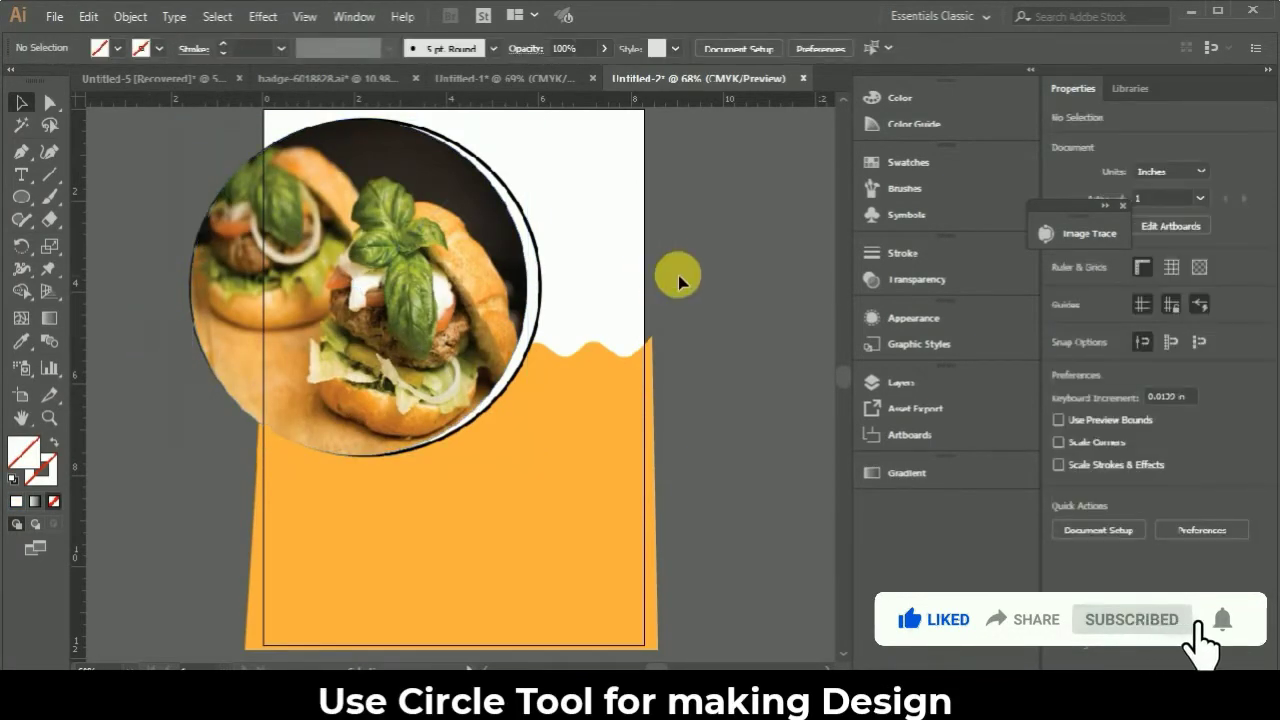
- Narrow the outlined burger circle to about 7.43 in
left_click(543, 288)
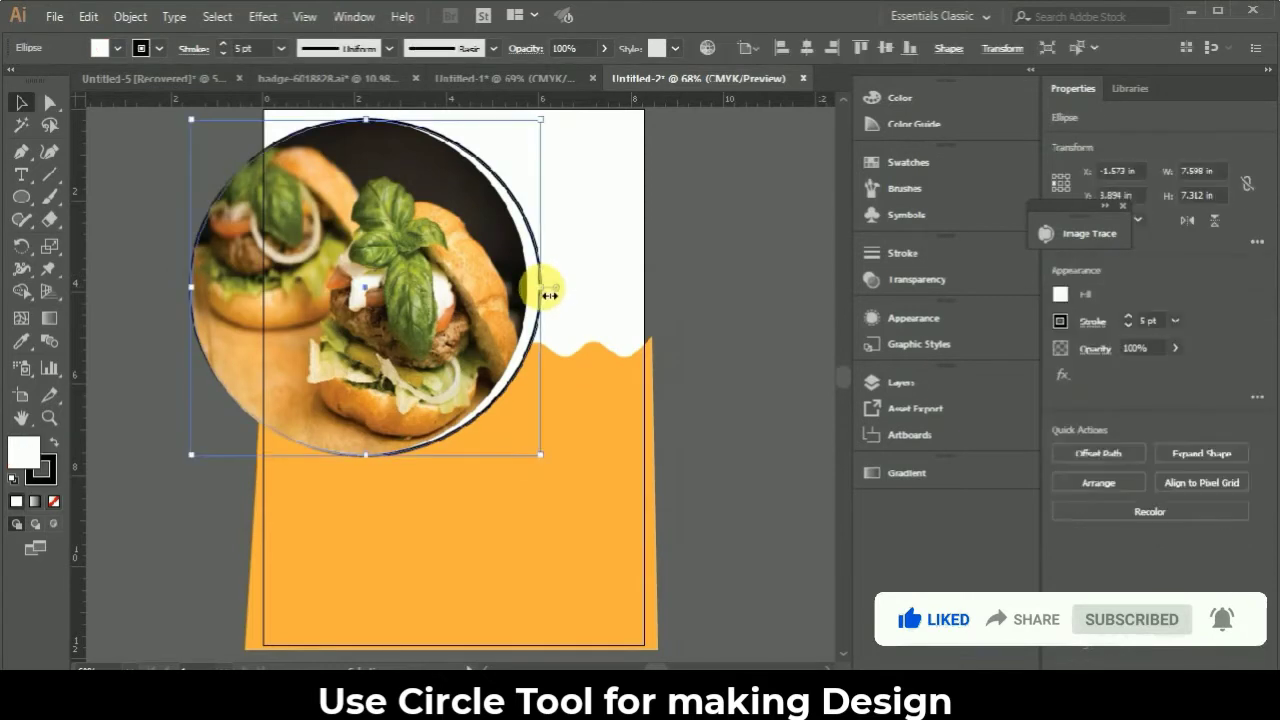
left_click_drag(546, 296, 548, 288)
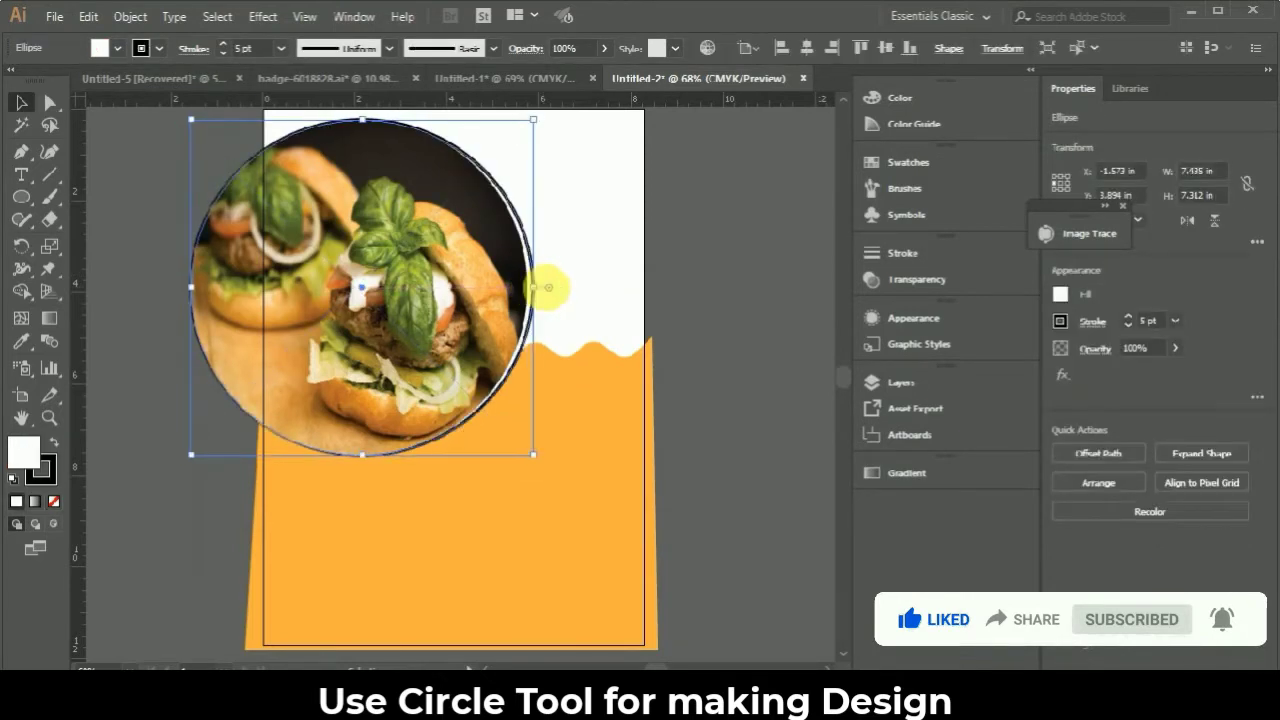
left_click(687, 297)
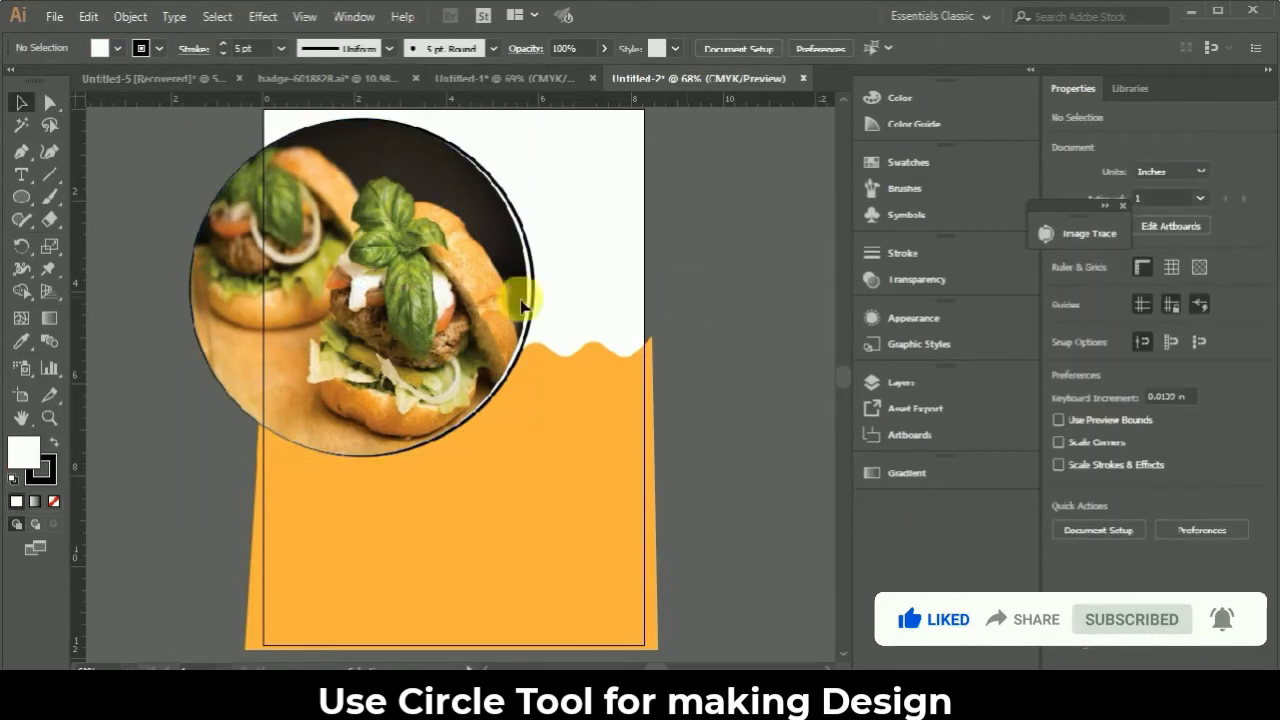
- Stack three white 2.982 in circles beside the artboard and remove their outlines
left_click(21, 197)
mouse_move(700, 300)
left_mouse_down()
mouse_move(778, 370)
mouse_move(756, 369)
left_mouse_up()
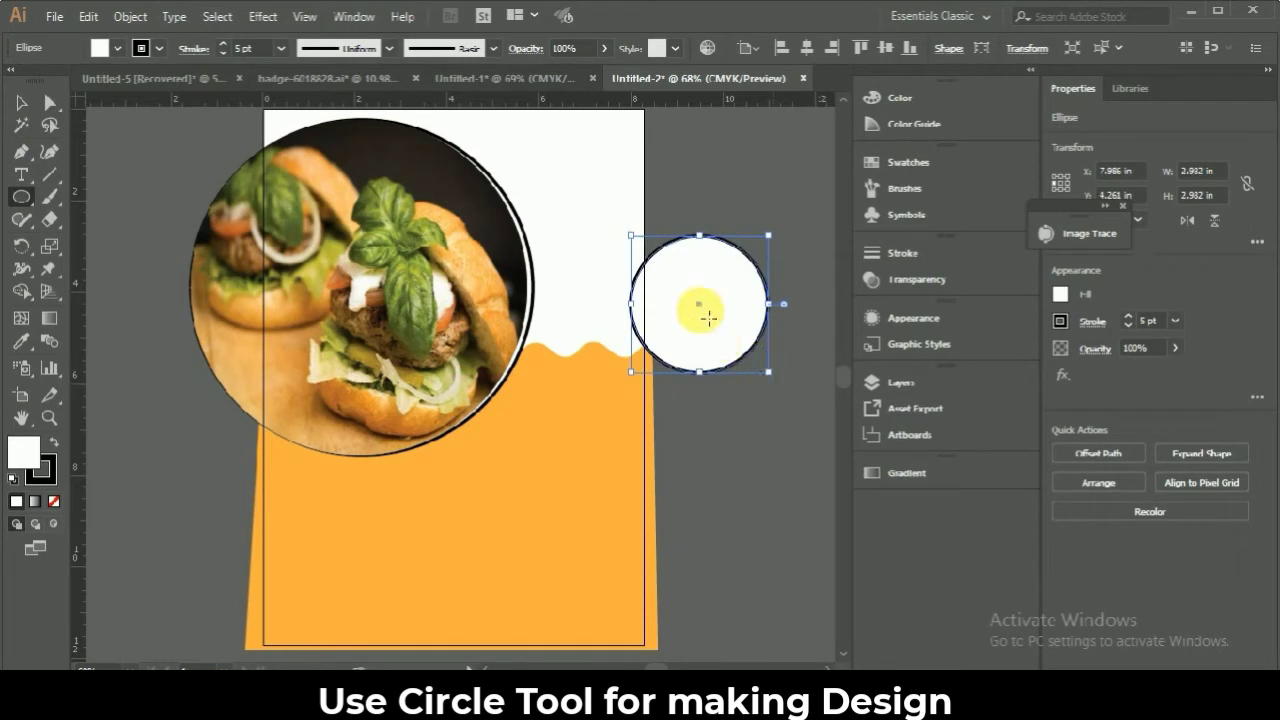
key("v")
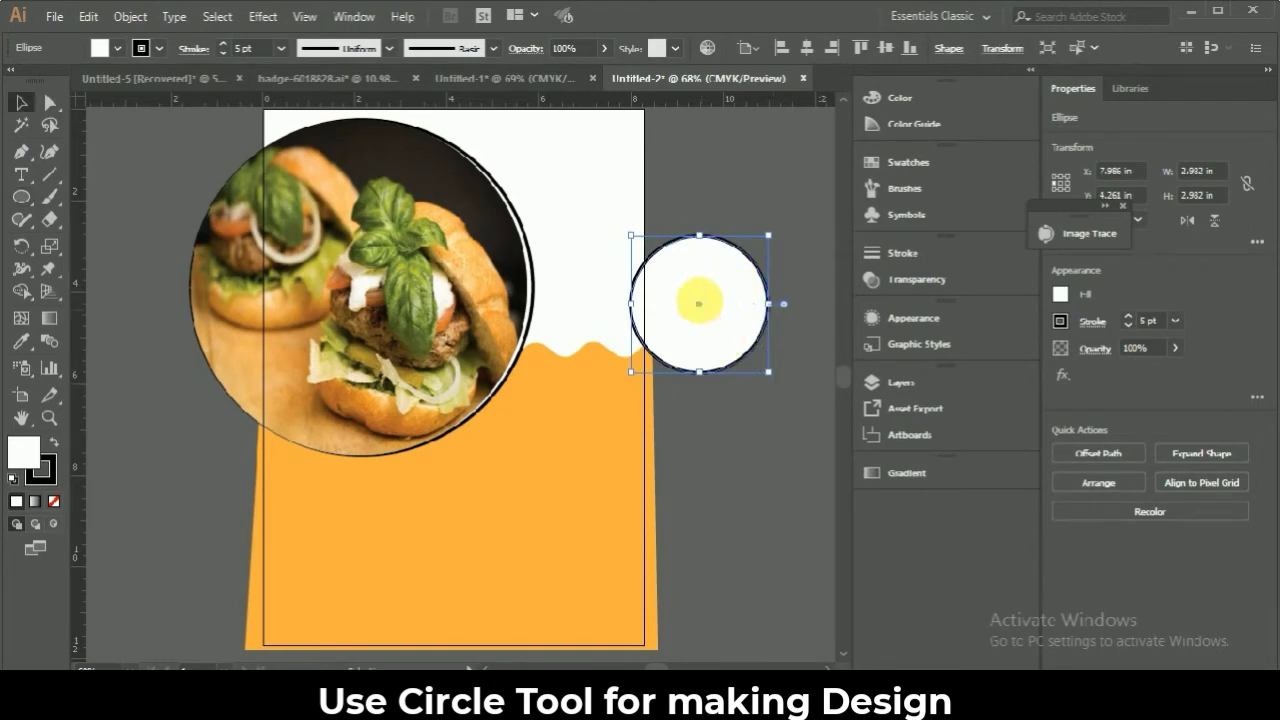
mouse_move(699, 302)
left_mouse_down()
mouse_move(733, 268)
mouse_move(740, 425)
mouse_move(726, 423)
mouse_move(740, 580)
left_mouse_up()
left_click_drag(694, 163, 757, 545)
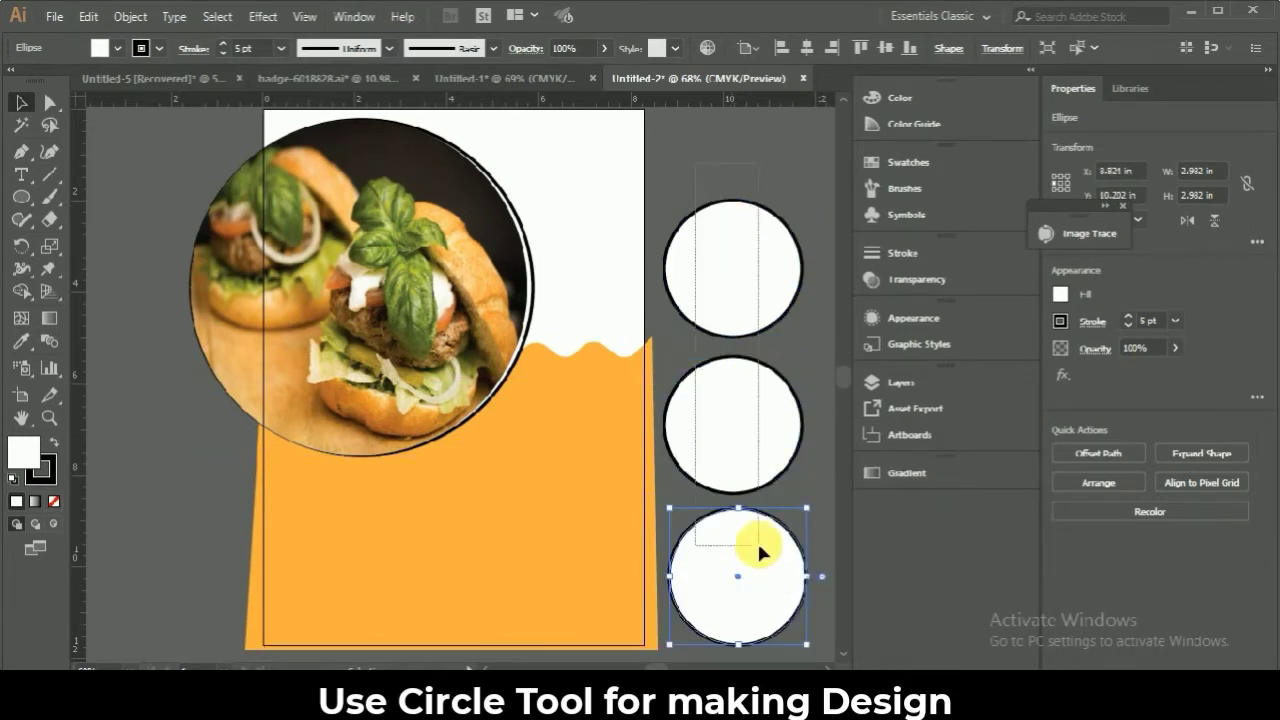
left_click(161, 50)
left_click(10, 79)
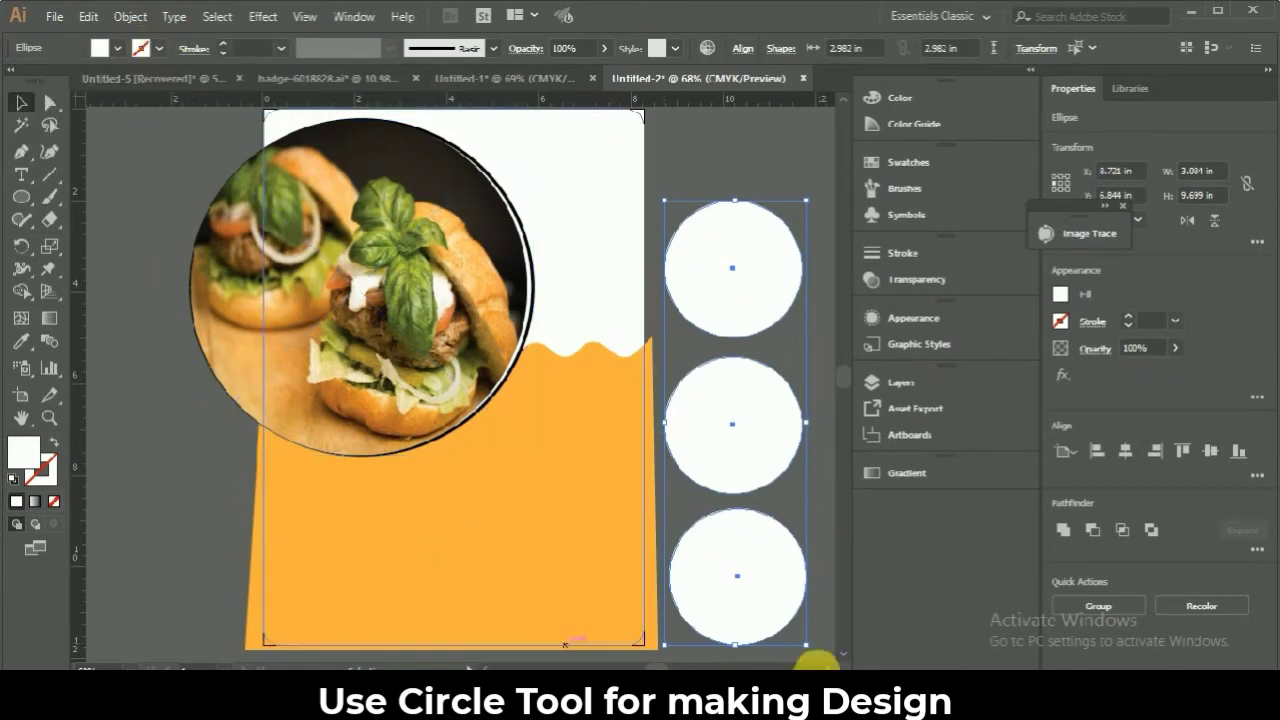
- Copy the circle column to the right with black outlines aligned outside
scroll(822, 655, "right", 3)
scroll(840, 655, "down", 2)
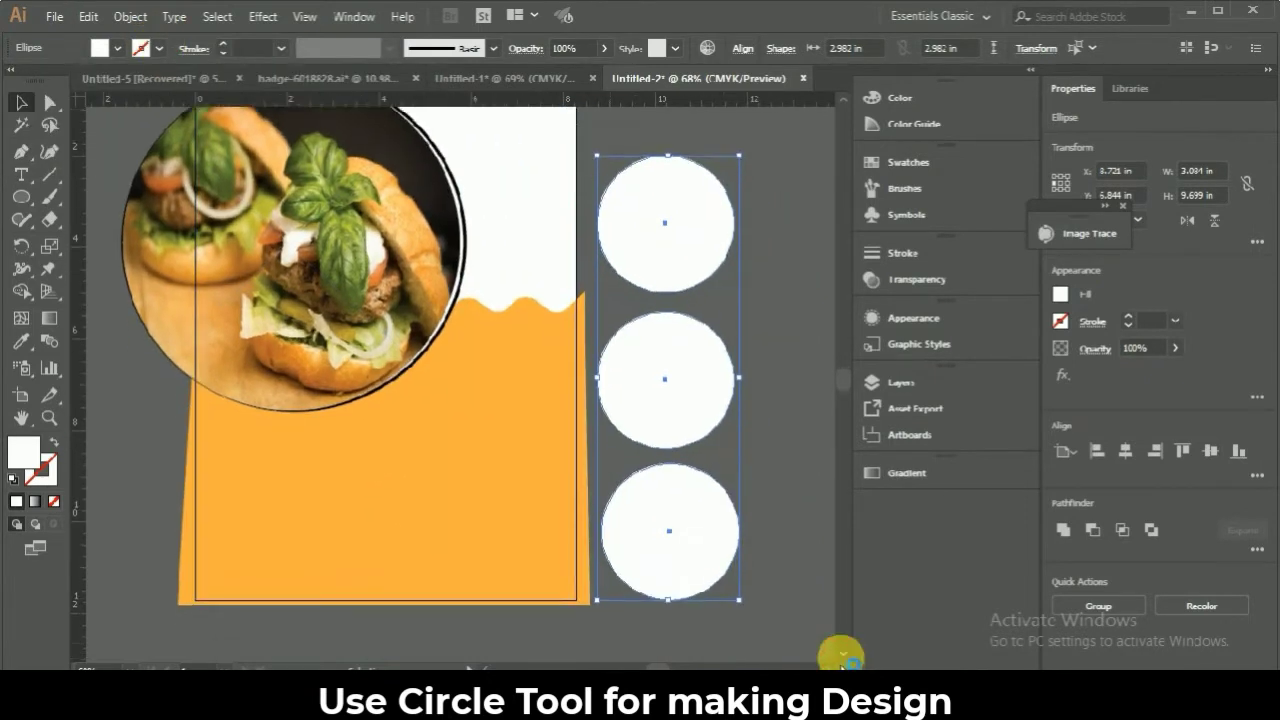
scroll(837, 660, "down", 1)
mouse_move(697, 254)
left_mouse_down()
mouse_move(846, 250)
mouse_move(745, 254)
left_mouse_up()
left_click(159, 48)
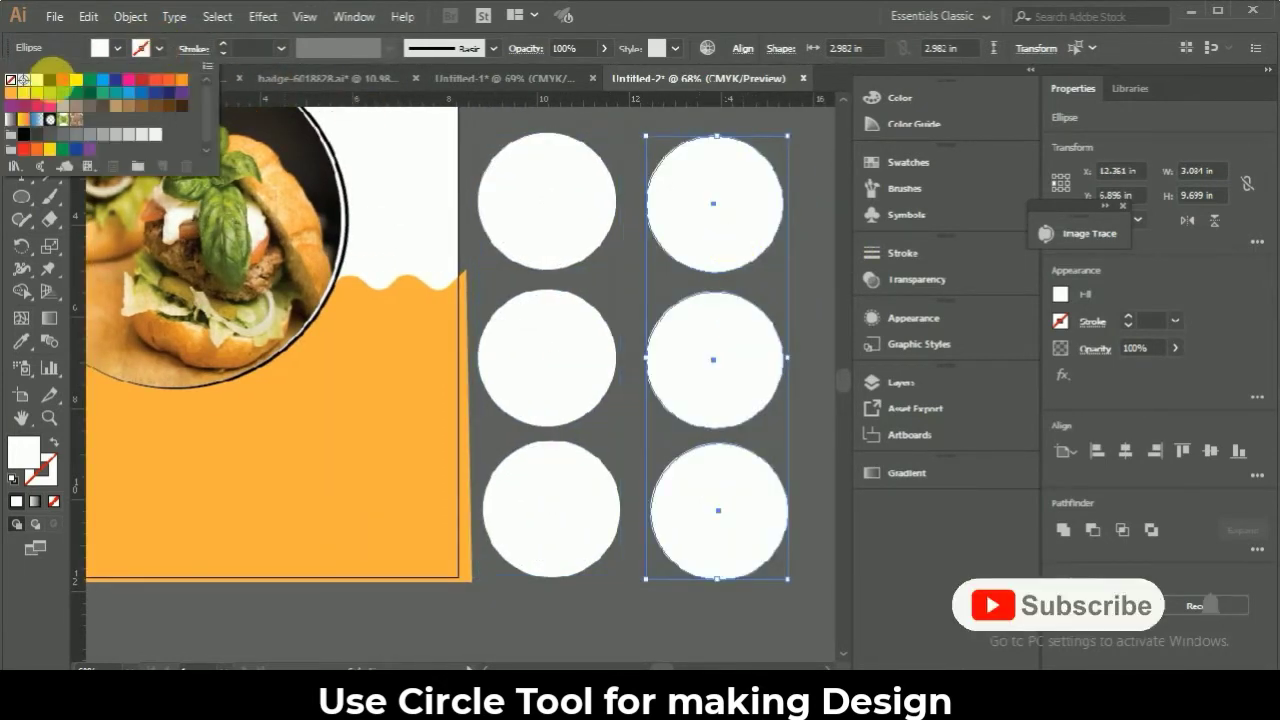
left_click(222, 44)
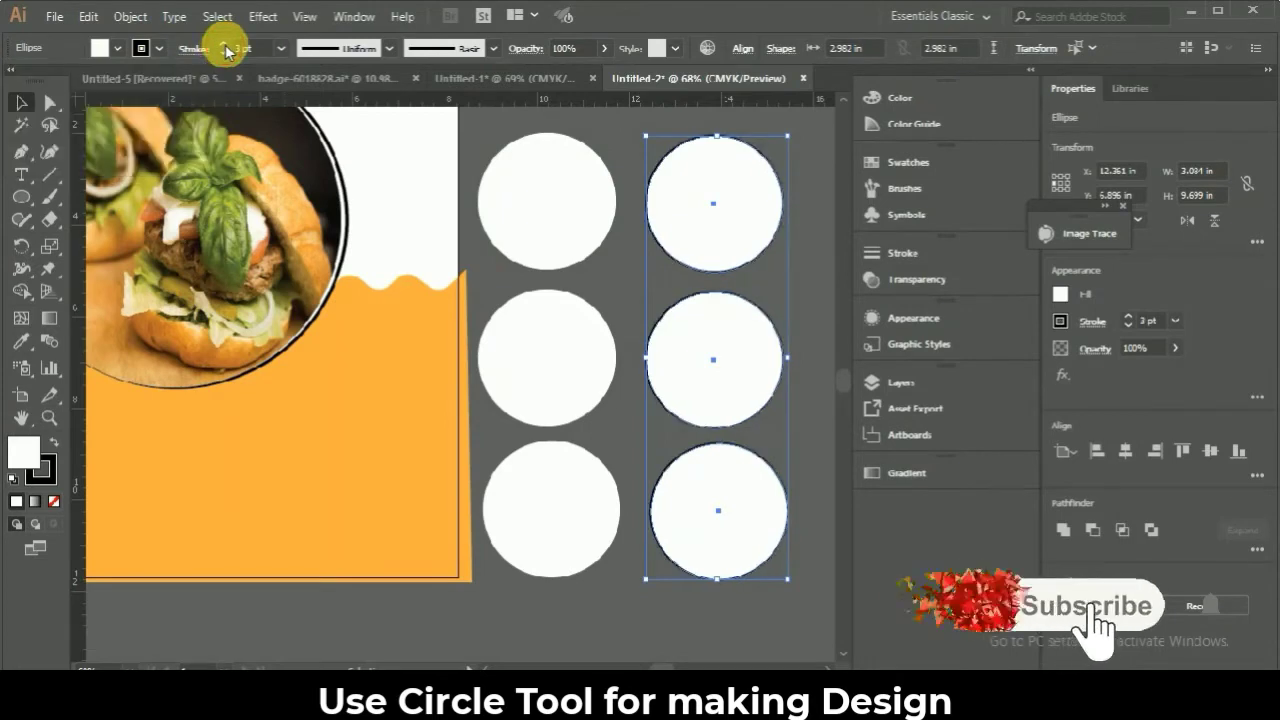
left_click(193, 48)
left_click(113, 146)
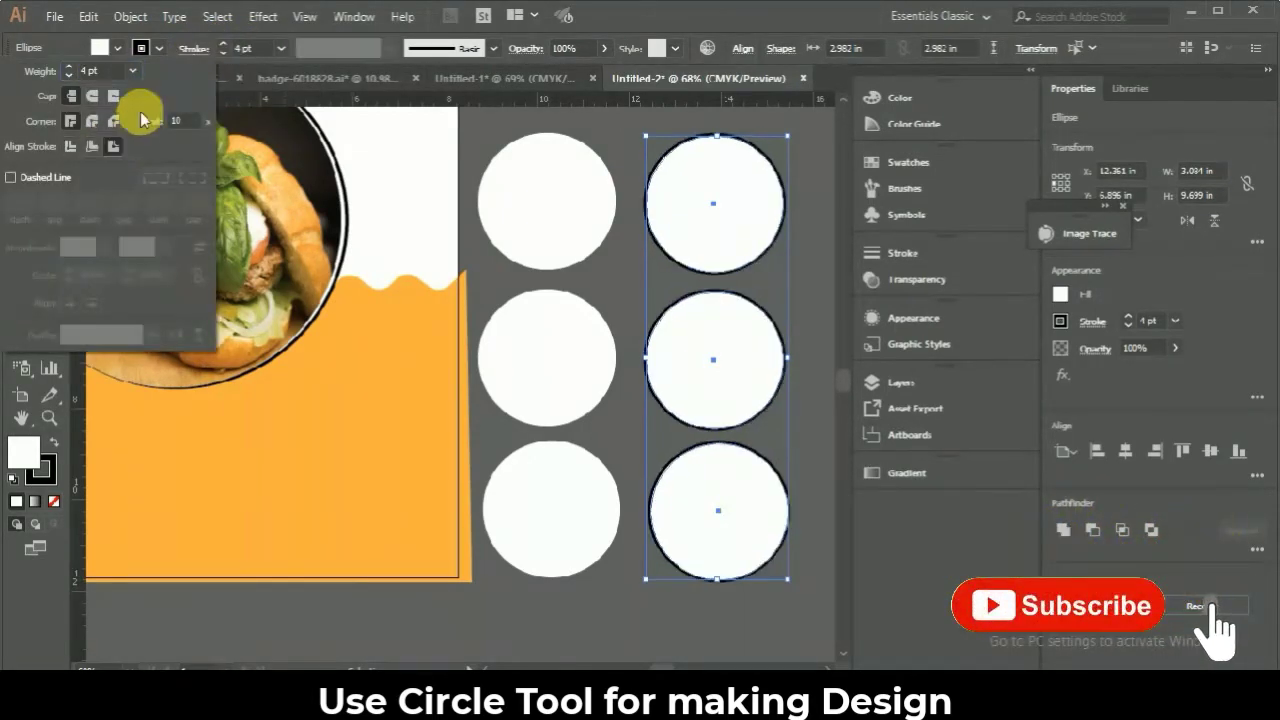
left_click(500, 143)
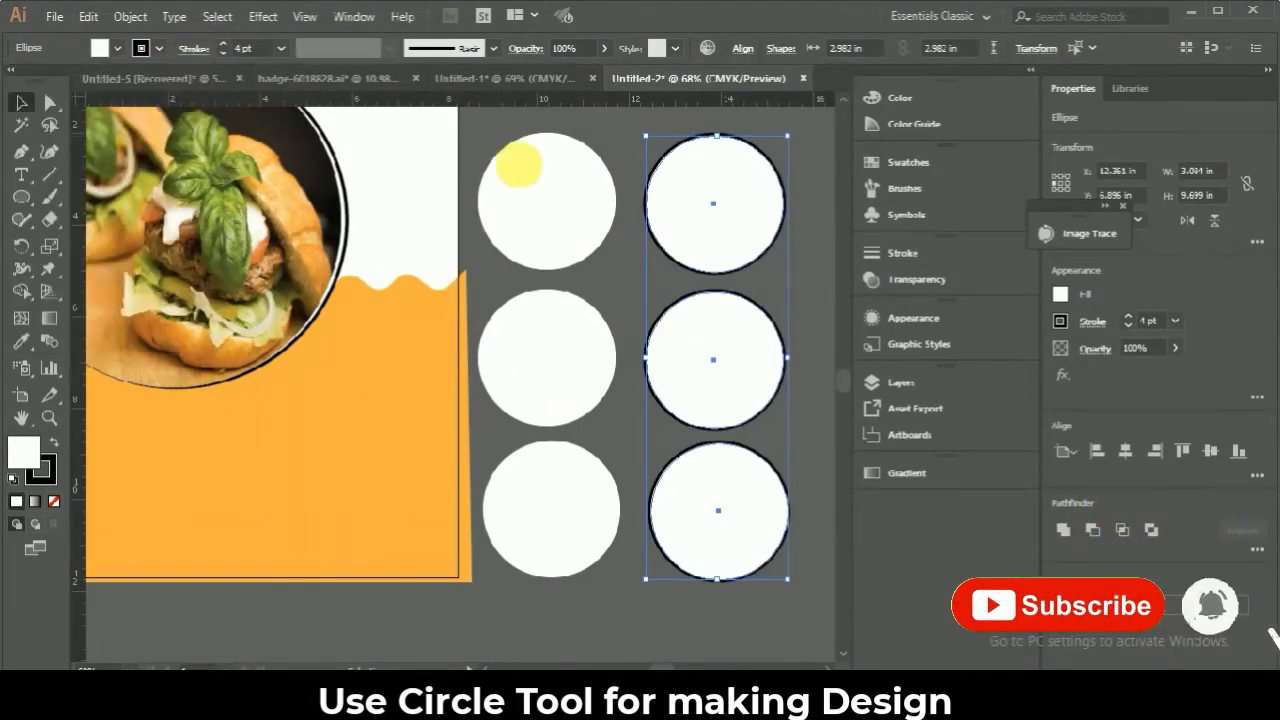
left_click(596, 608)
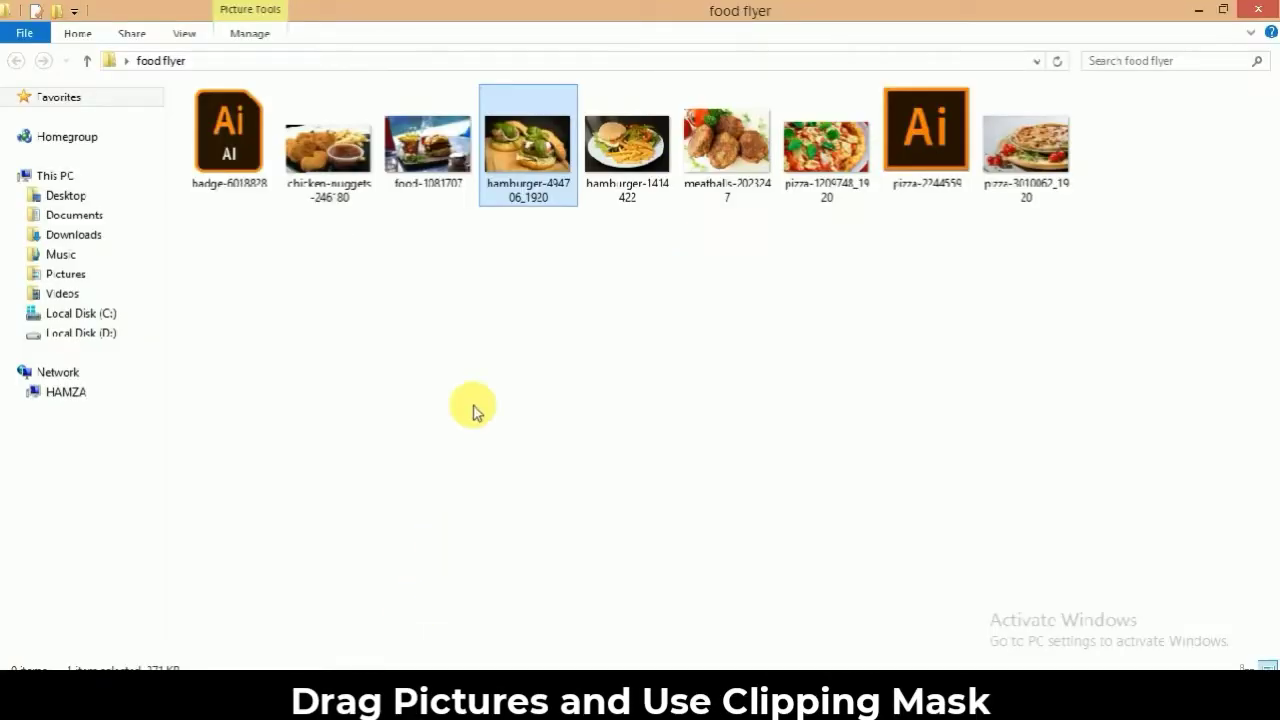
- Drag the nuggets, burger and pizza photos from Explorer into the flyer
key("Right")
left_click(360, 185, "ctrl")
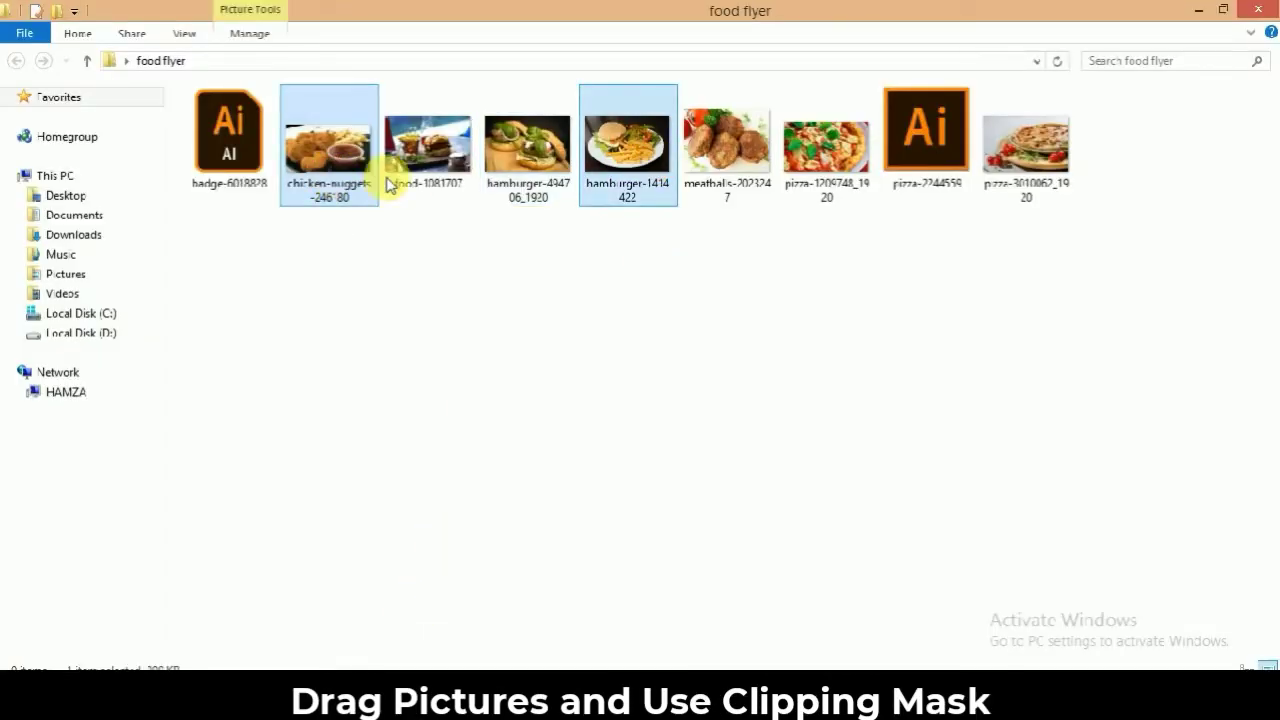
left_click(1048, 193, "ctrl")
mouse_move(642, 170)
left_mouse_down()
mouse_move(436, 602)
mouse_move(436, 473)
left_mouse_up()
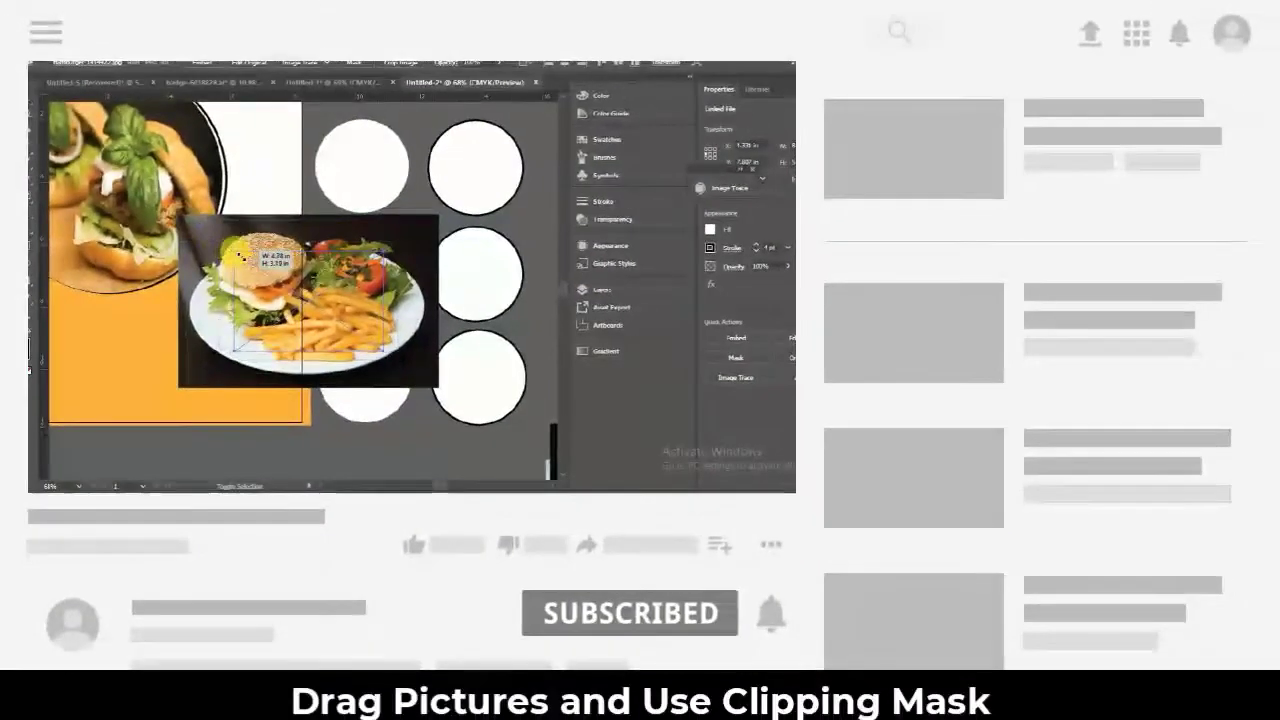
- Clip the burger-and-fries photo into the top-left circle with a clipping mask
left_click_drag(350, 148, 298, 162)
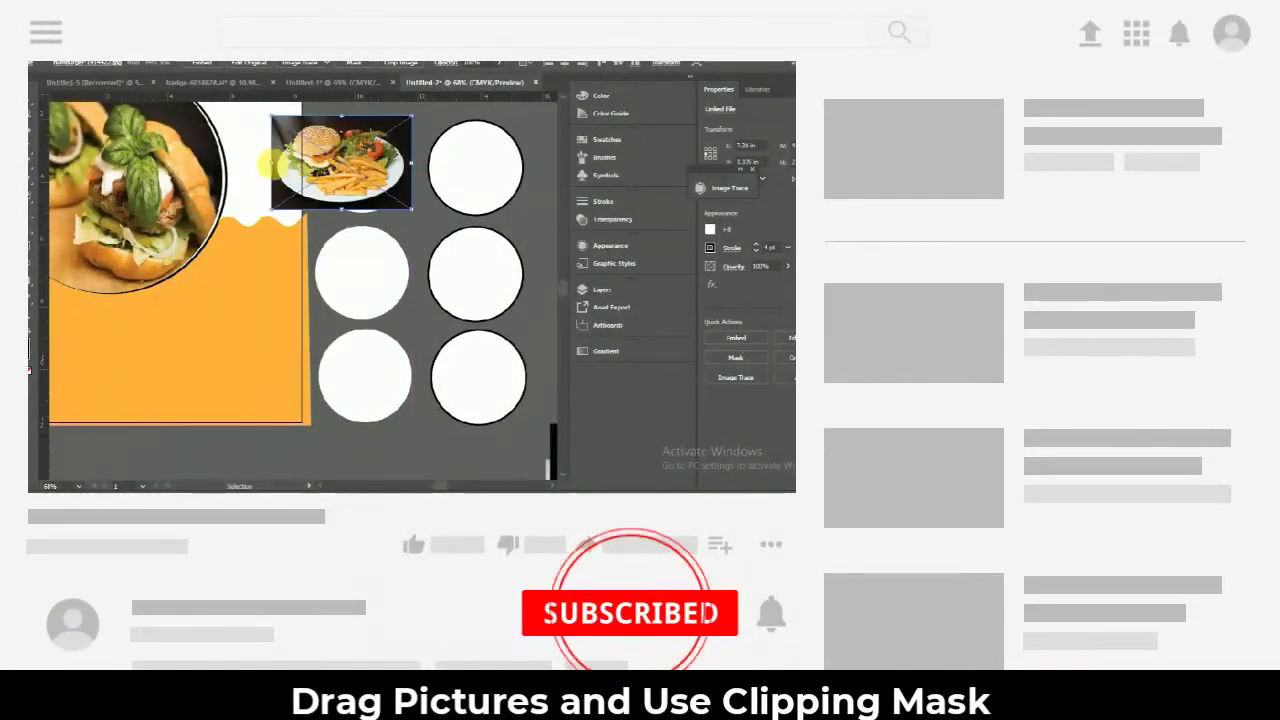
left_click_drag(353, 210, 548, 152)
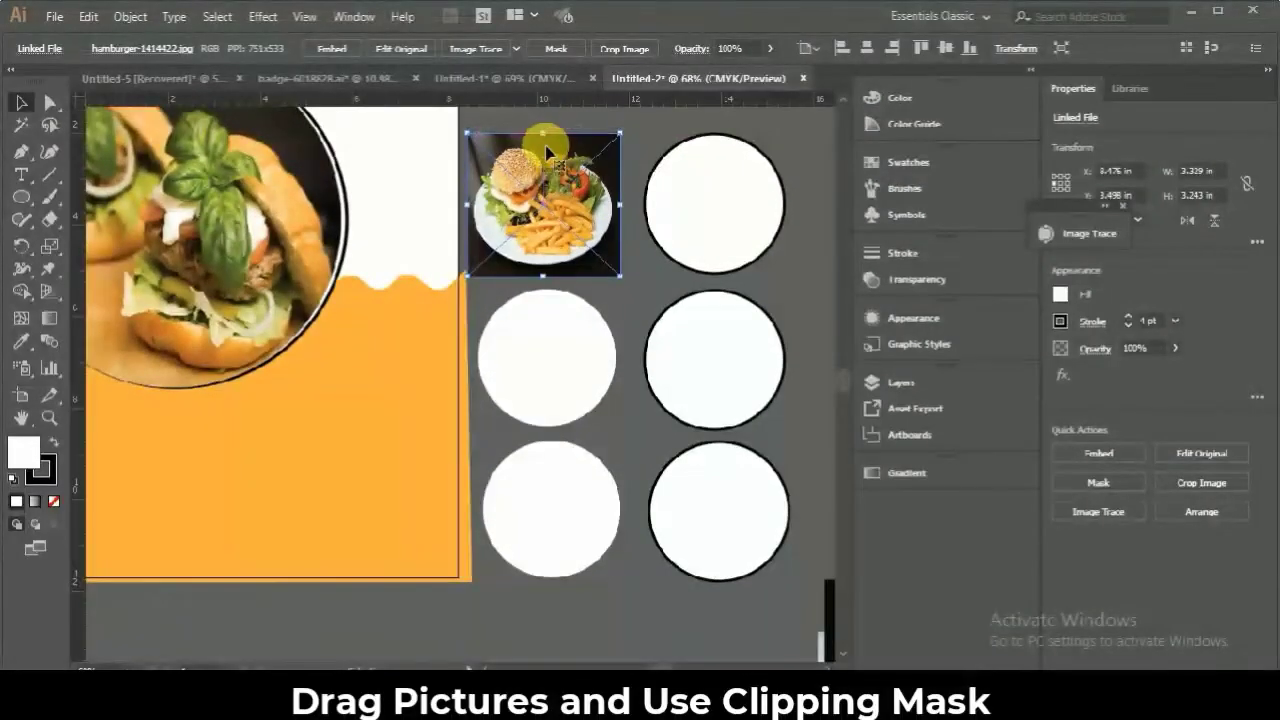
right_click(548, 155)
left_click(777, 375)
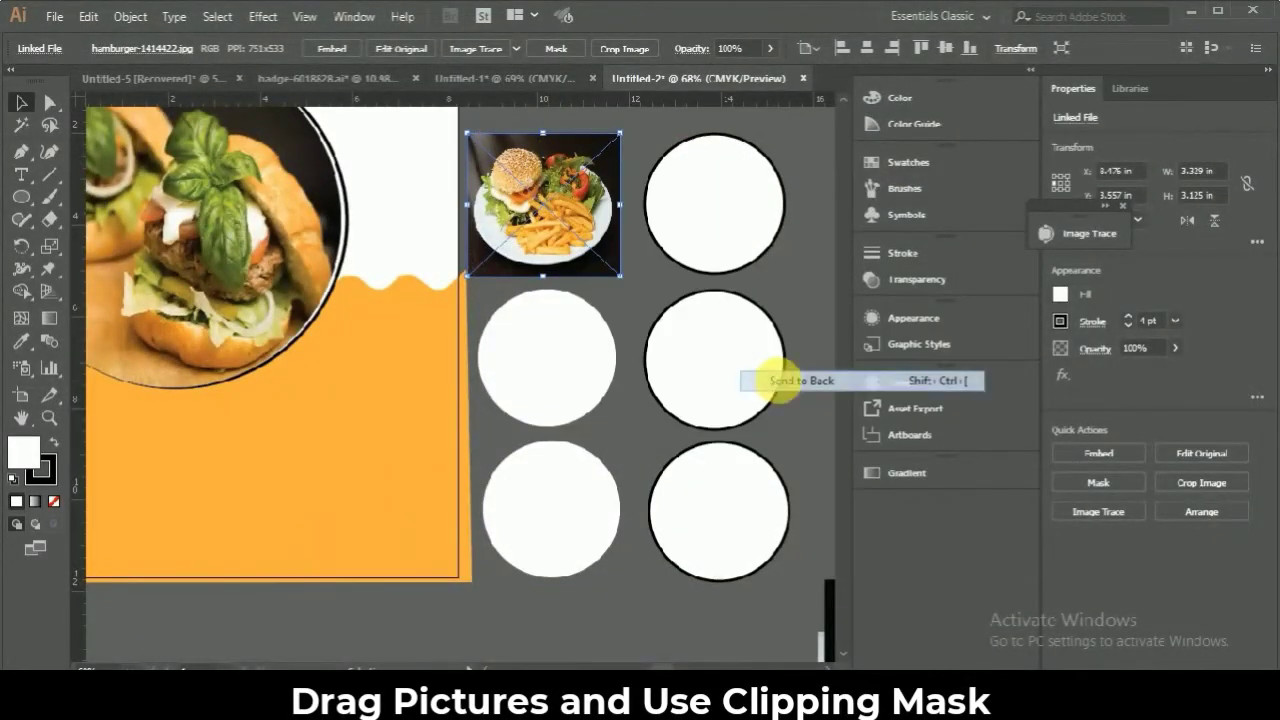
left_click(553, 224, "shift")
right_click(553, 224)
left_click(600, 359)
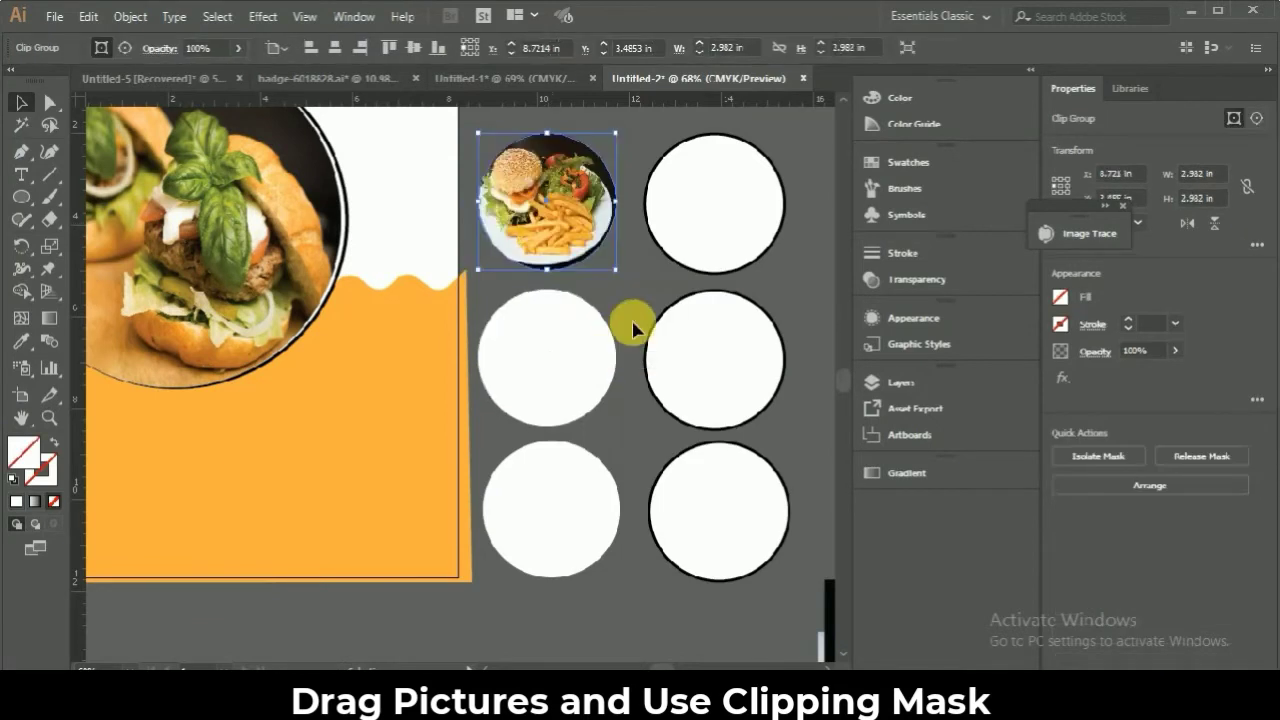
left_click(638, 318)
- Move the clipped burger photo onto the top-right circle, bring it to front, nudge down
left_click_drag(553, 210, 720, 205)
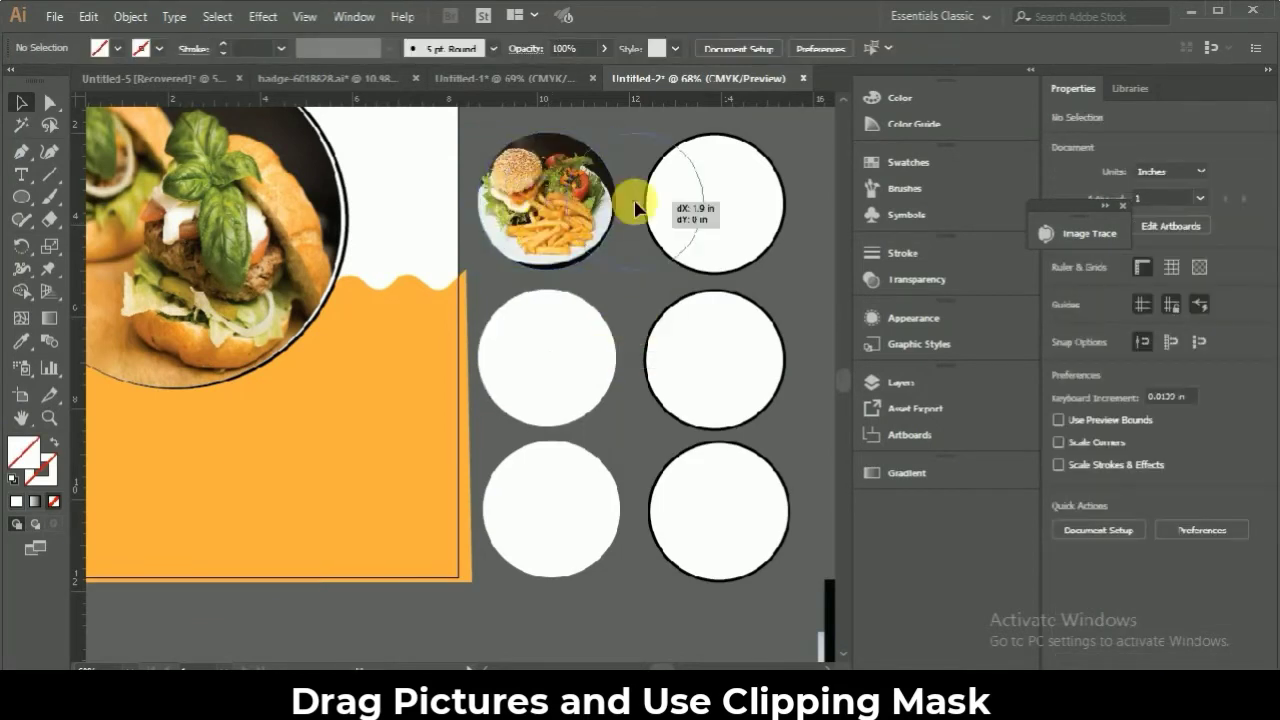
right_click(721, 206)
mouse_move(771, 408)
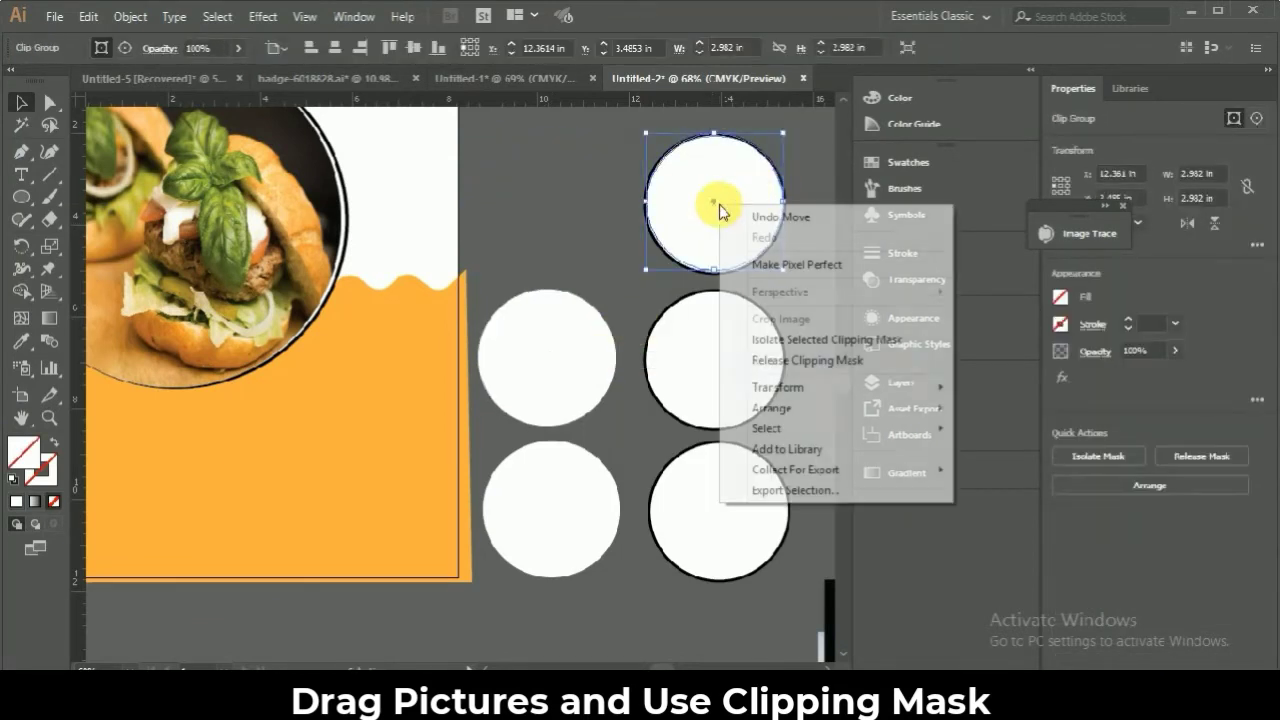
left_click(1063, 416)
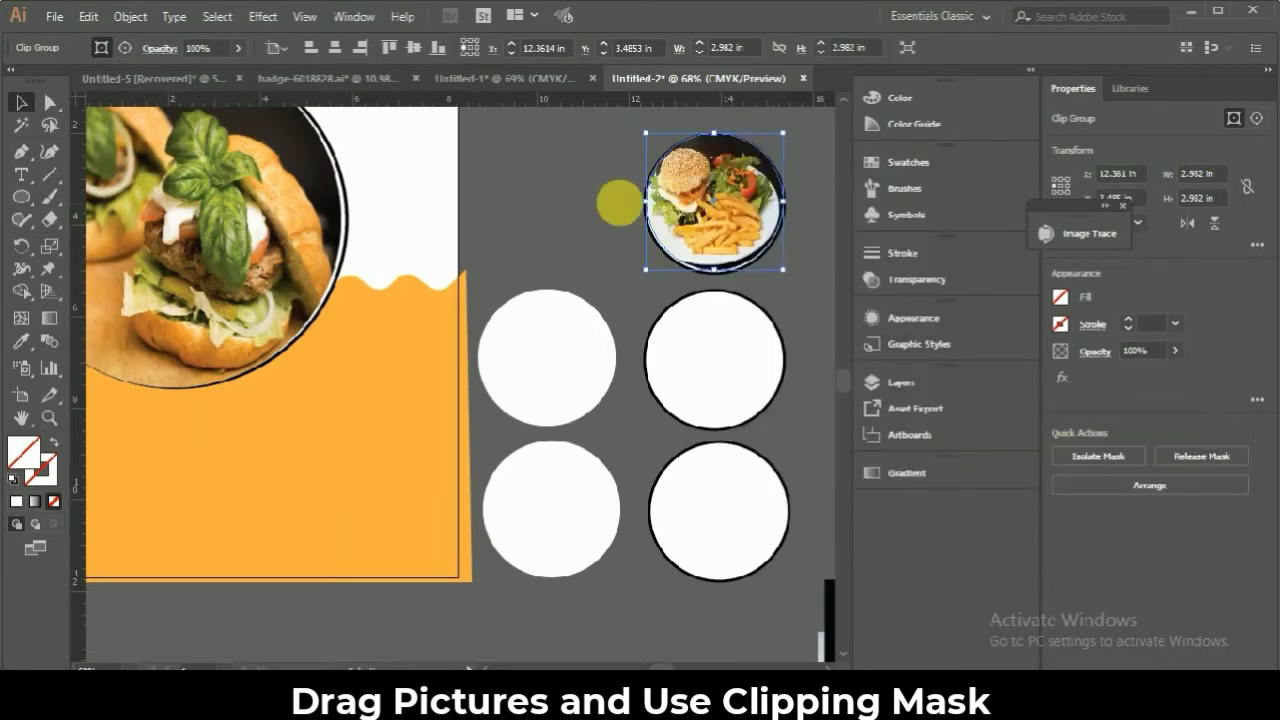
left_click(570, 195)
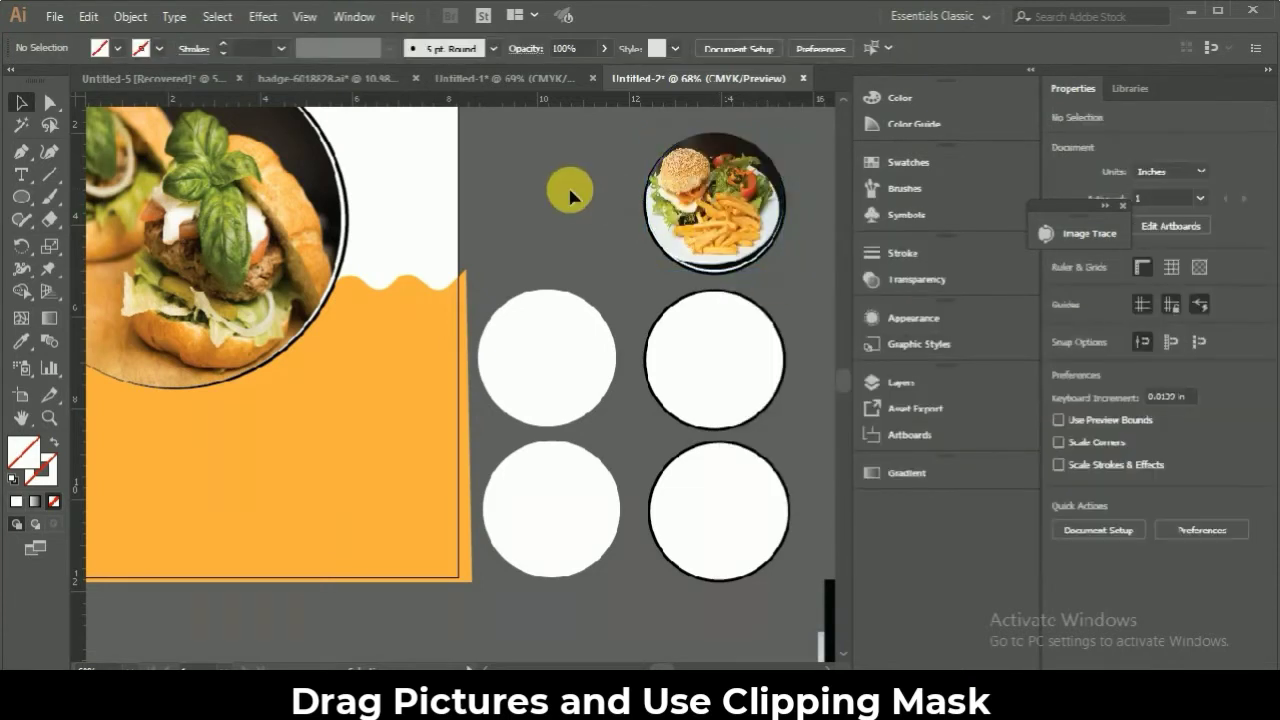
left_click(679, 221)
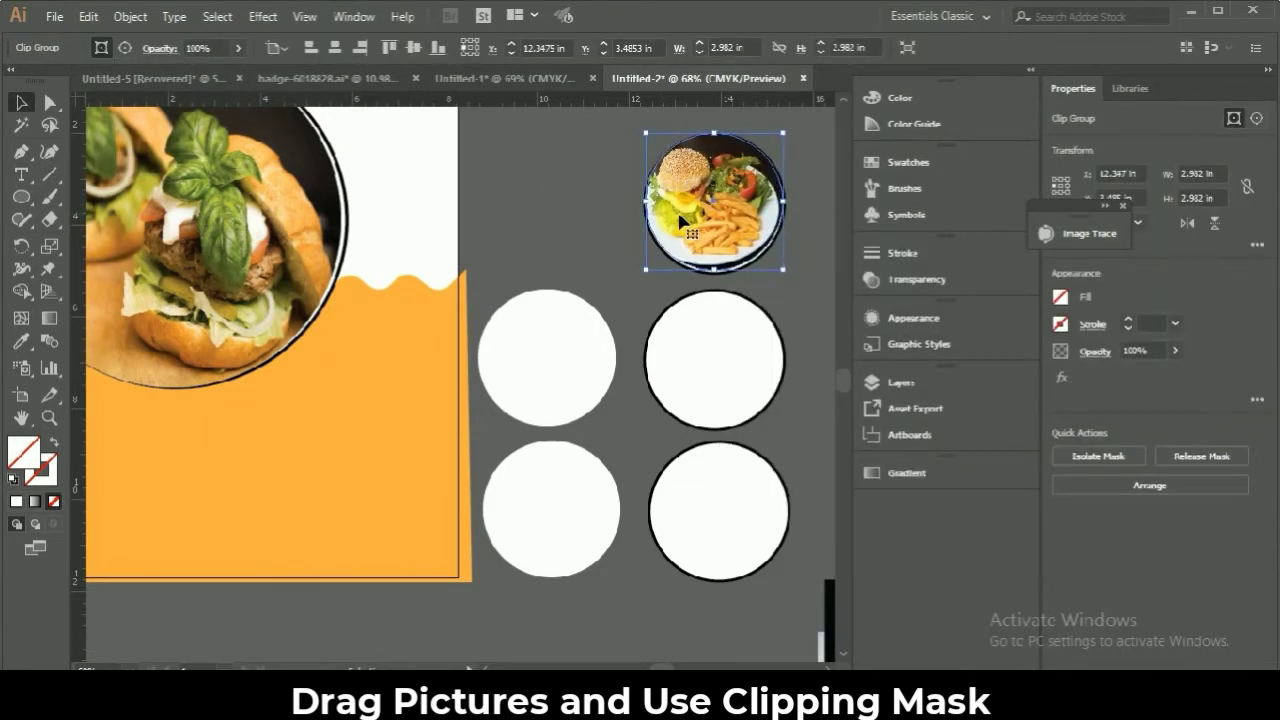
key("Down")
key("Down")
key("Down")
left_click(597, 228)
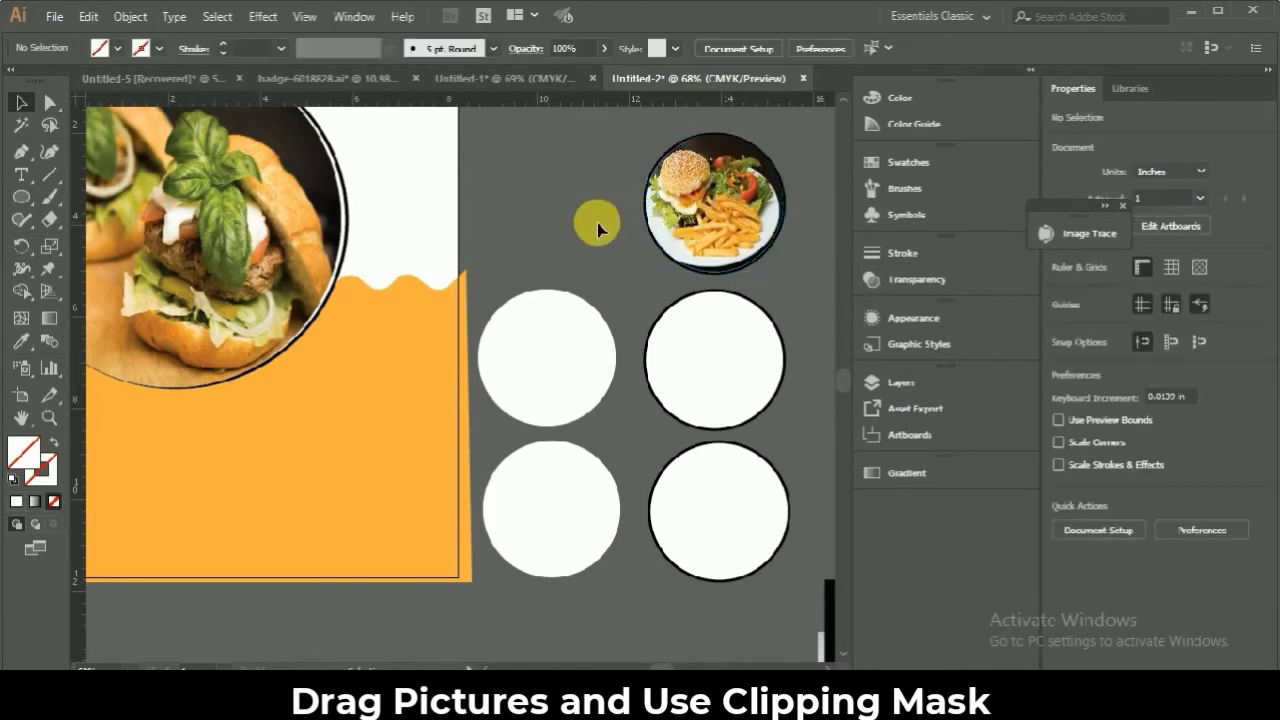
left_click(730, 208)
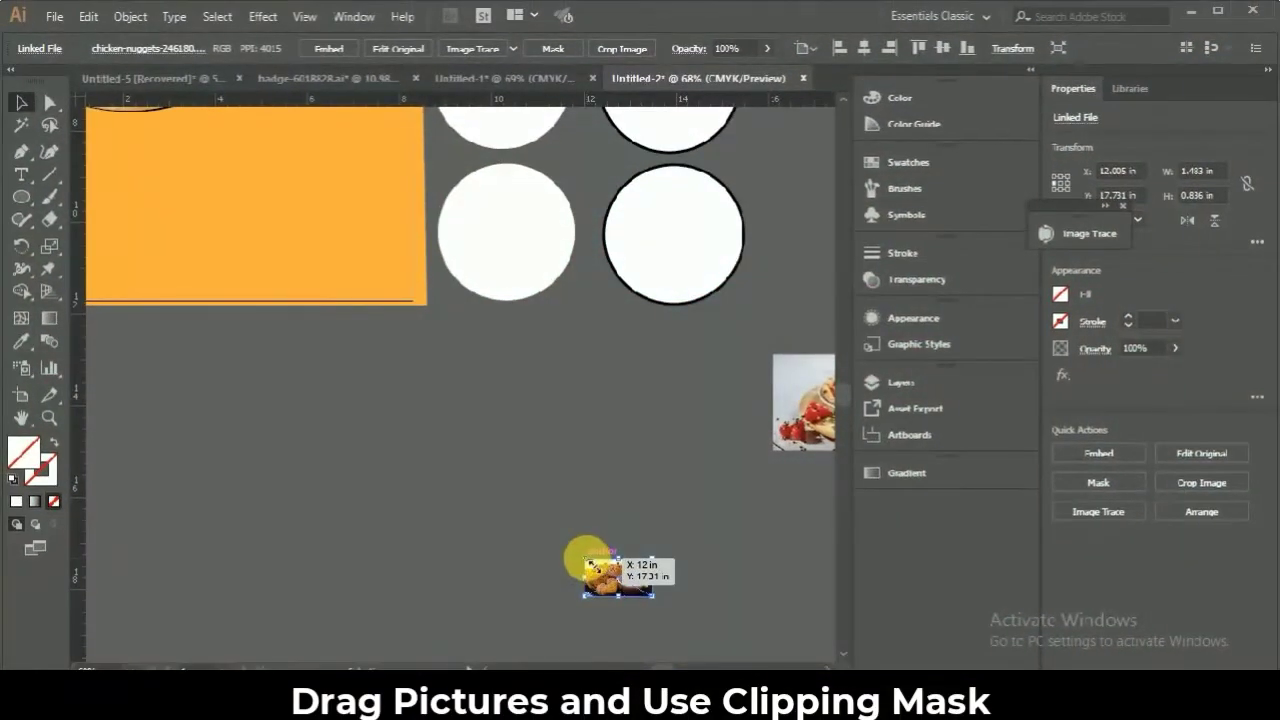
- Place the chicken nuggets photo over a circle, narrow it to fit, and send it behind
left_click_drag(591, 557, 531, 521)
mouse_move(632, 579)
left_mouse_down()
mouse_move(507, 218)
mouse_move(497, 306)
left_mouse_up()
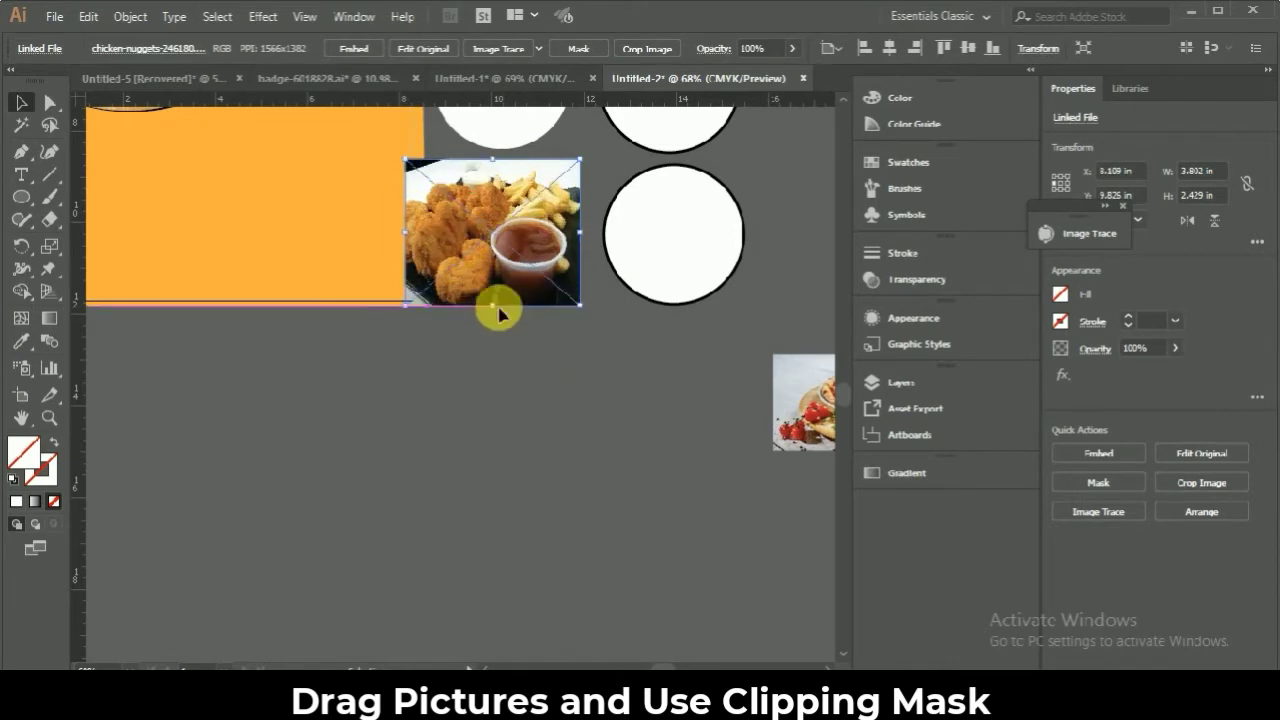
left_click_drag(401, 233, 432, 233)
right_click(526, 237)
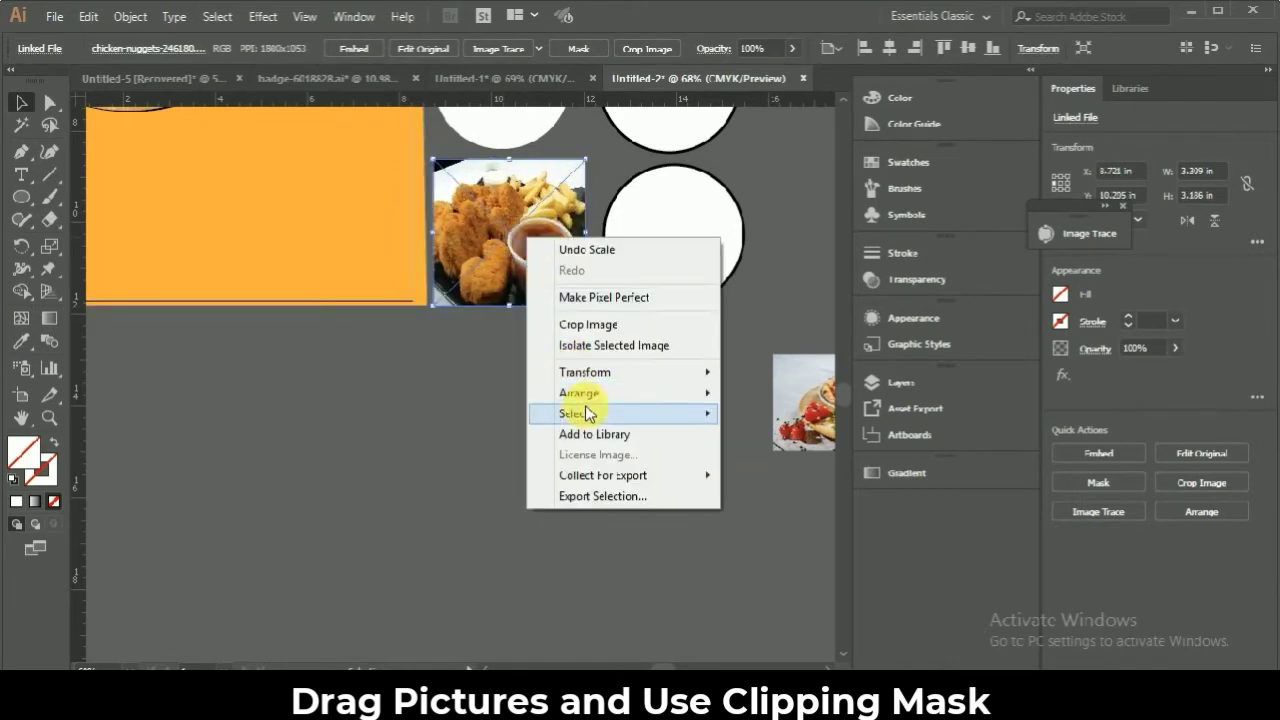
left_click(780, 449)
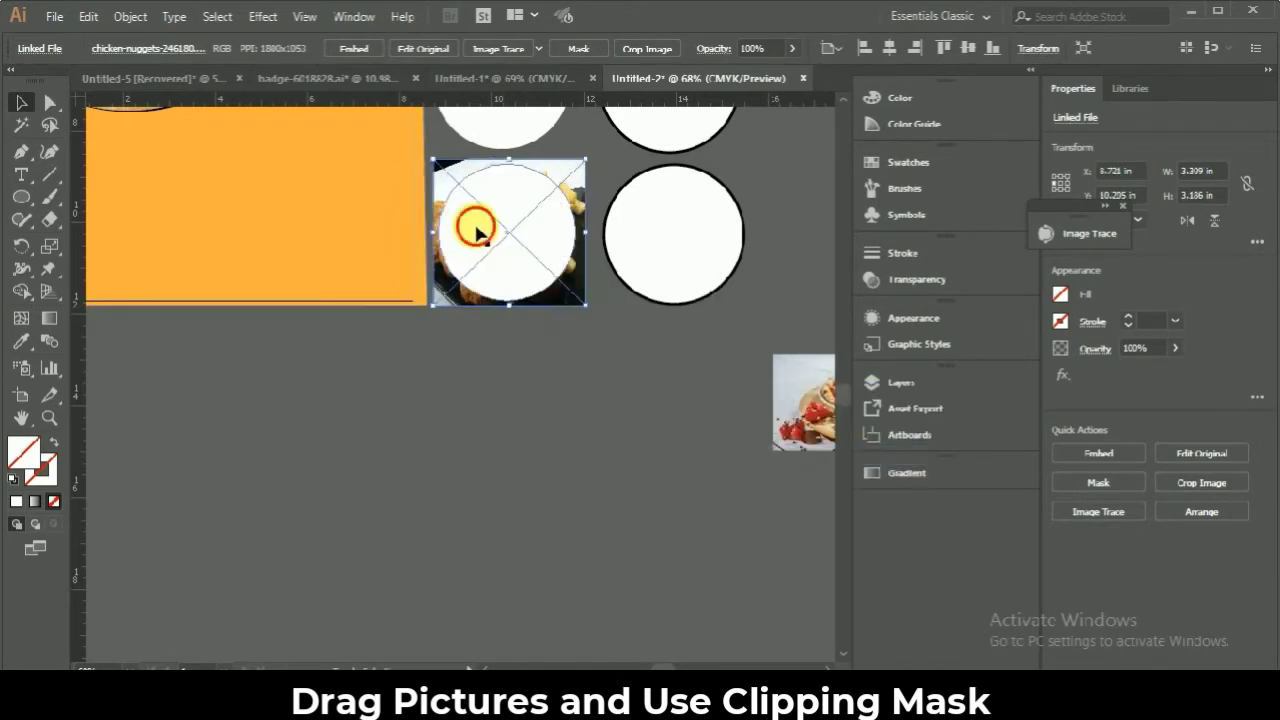
- Clip the nuggets photo into the circle and bring it in front of the empty outlined circle
left_click(474, 230, "shift")
right_click(478, 234)
left_click(528, 361)
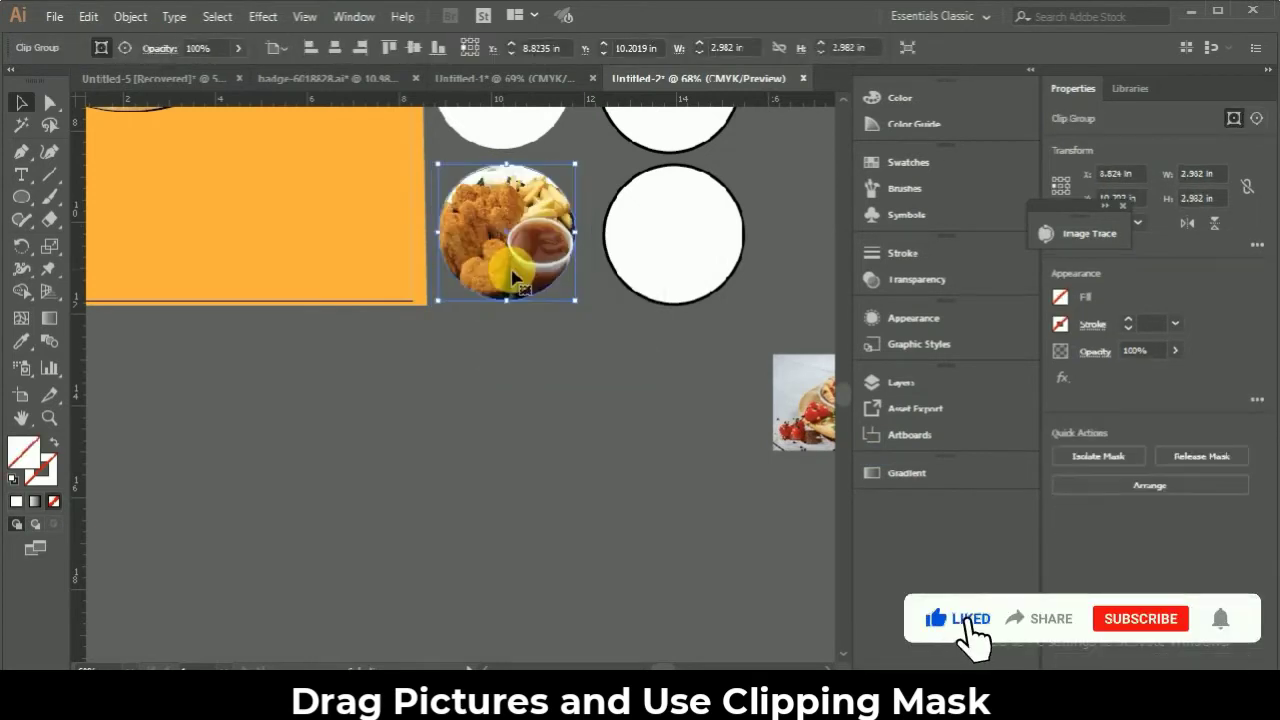
left_click_drag(512, 278, 677, 272)
right_click(655, 285)
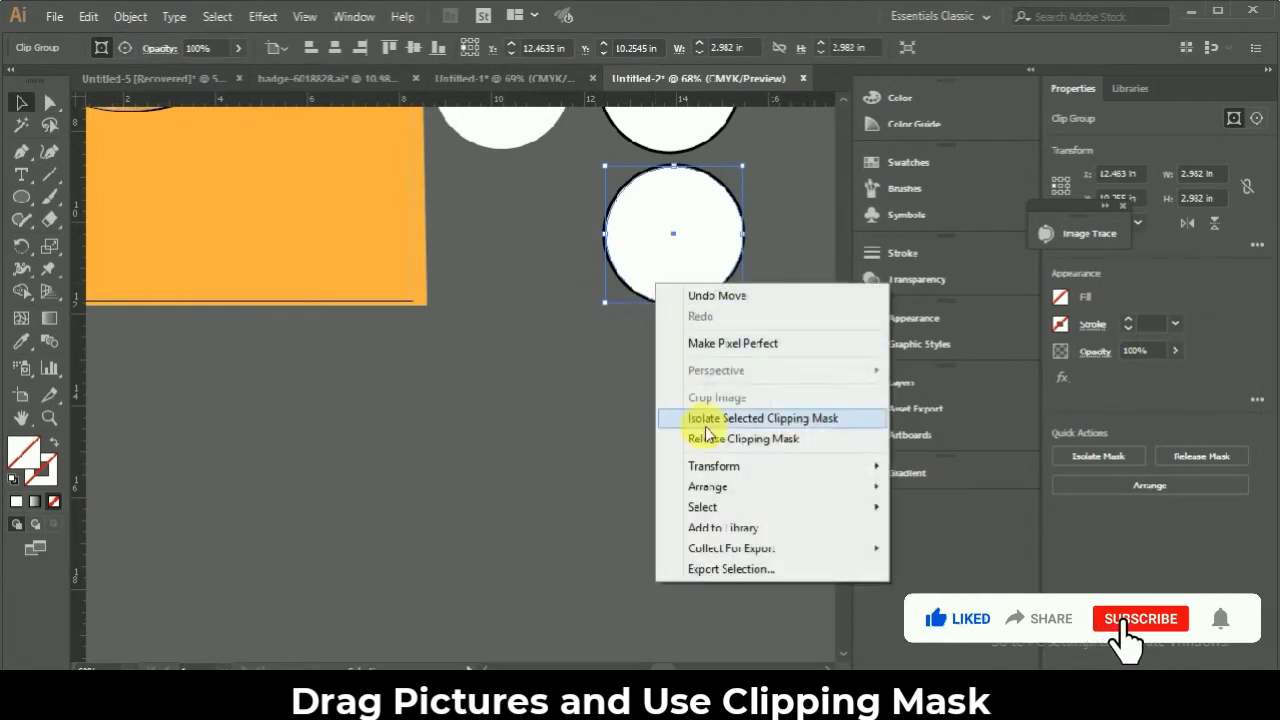
left_click(943, 486)
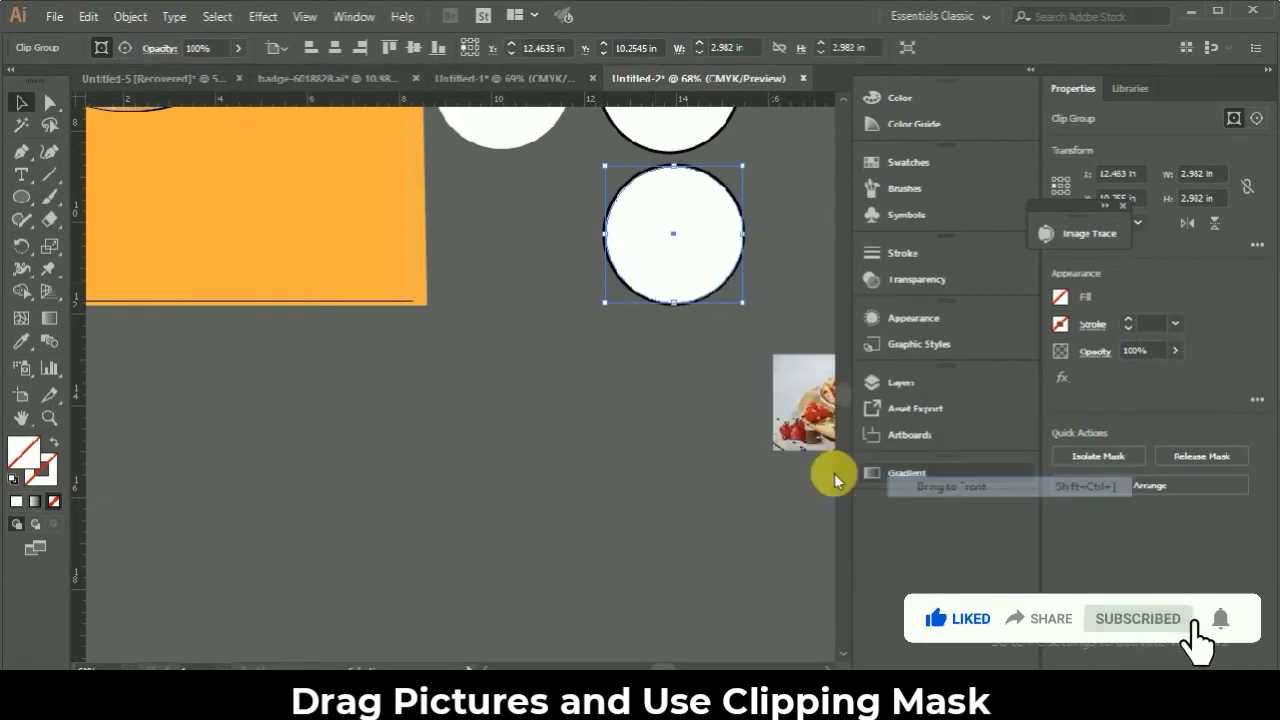
left_click(748, 423)
mouse_move(795, 410)
left_mouse_down()
mouse_move(457, 320)
mouse_move(459, 151)
left_mouse_up()
- Move the pizza photo over a circle, stretch it to cover, and send it behind
scroll(410, 300, "up", 3)
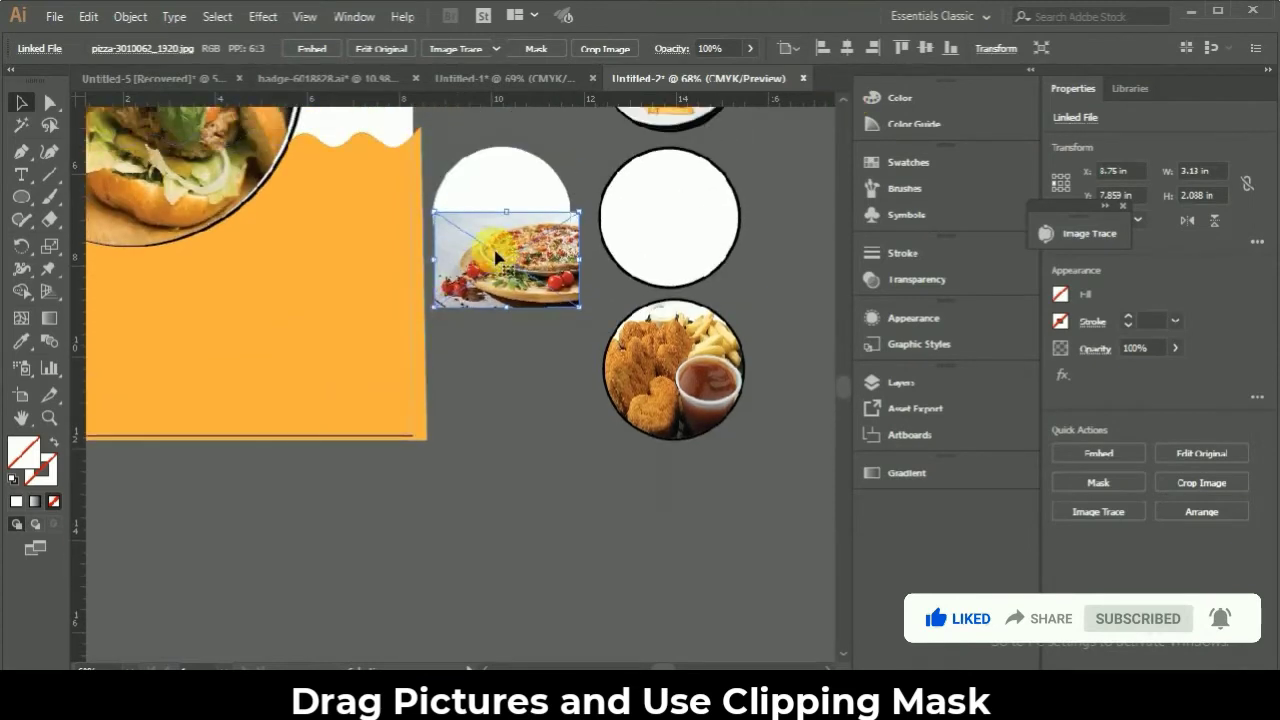
left_click_drag(497, 258, 494, 194)
mouse_move(502, 243)
left_mouse_down()
mouse_move(512, 300)
mouse_move(503, 290)
left_mouse_up()
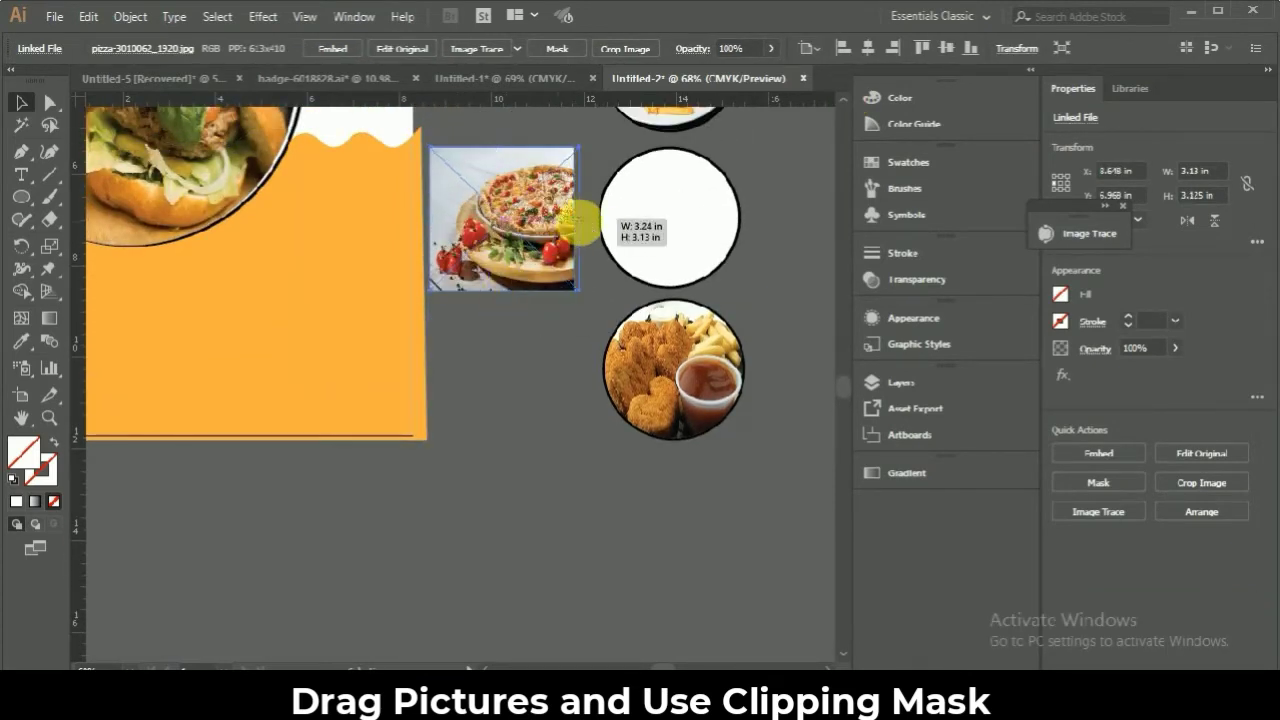
left_click_drag(580, 222, 580, 222)
right_click(500, 232)
left_click(759, 450)
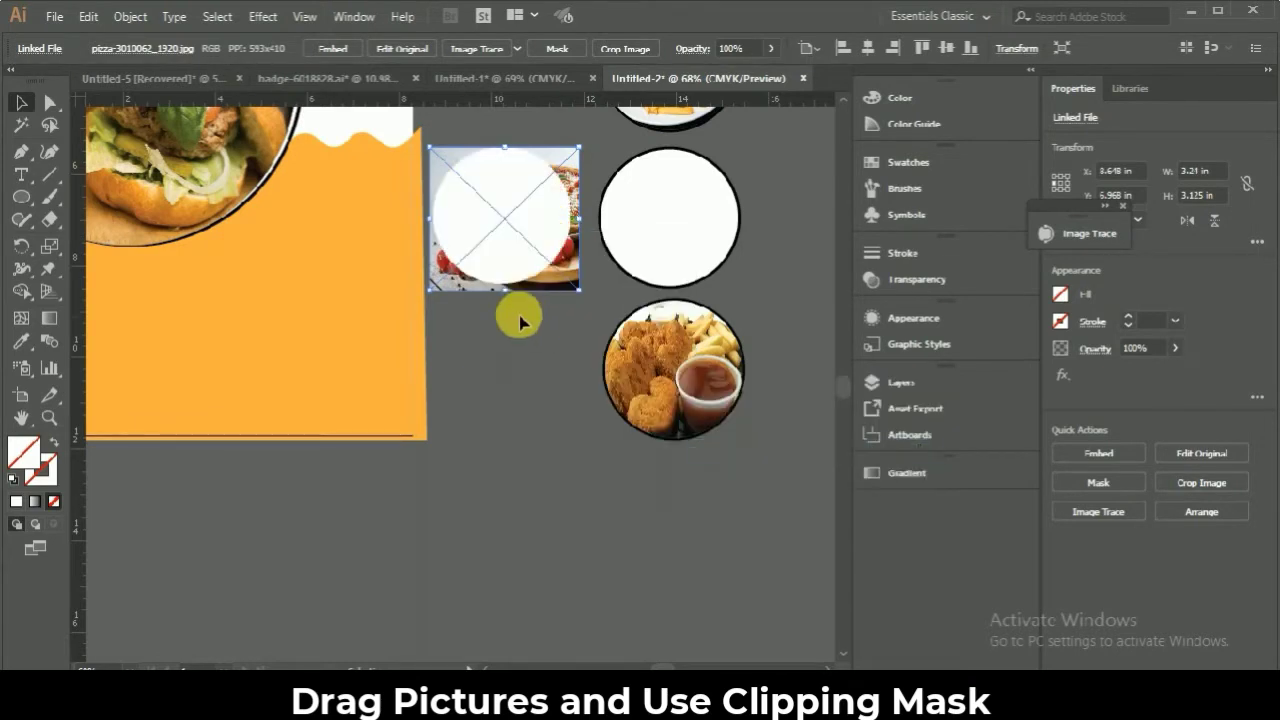
- Clip the pizza photo into the circle and bring it in front of the middle outlined circle
right_click(503, 225)
left_click(517, 351)
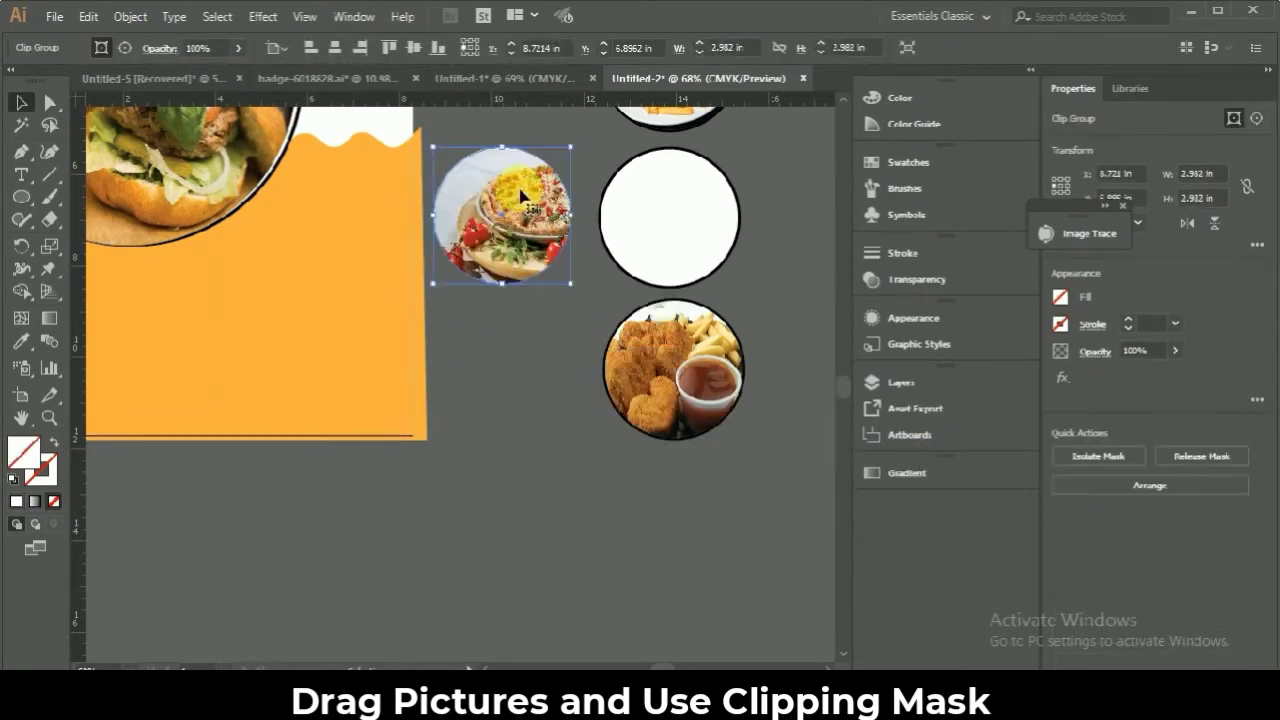
left_click_drag(515, 203, 590, 190)
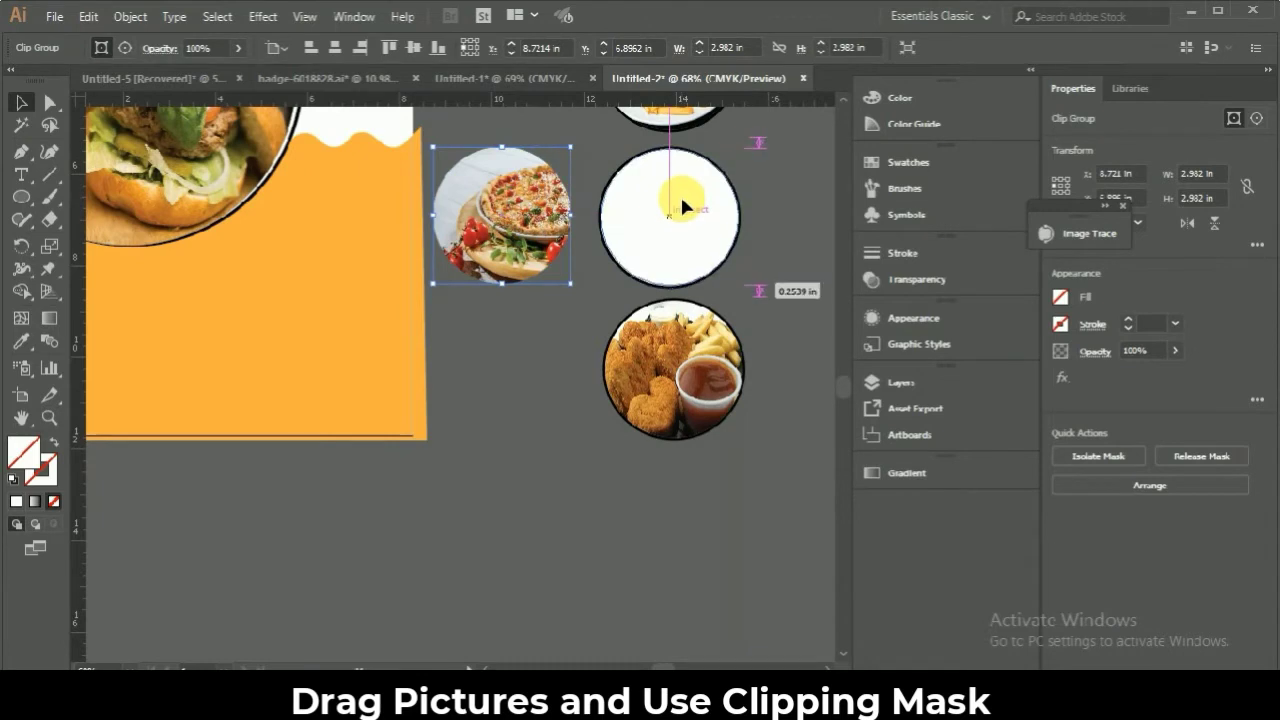
left_click_drag(685, 203, 682, 203)
right_click(685, 253)
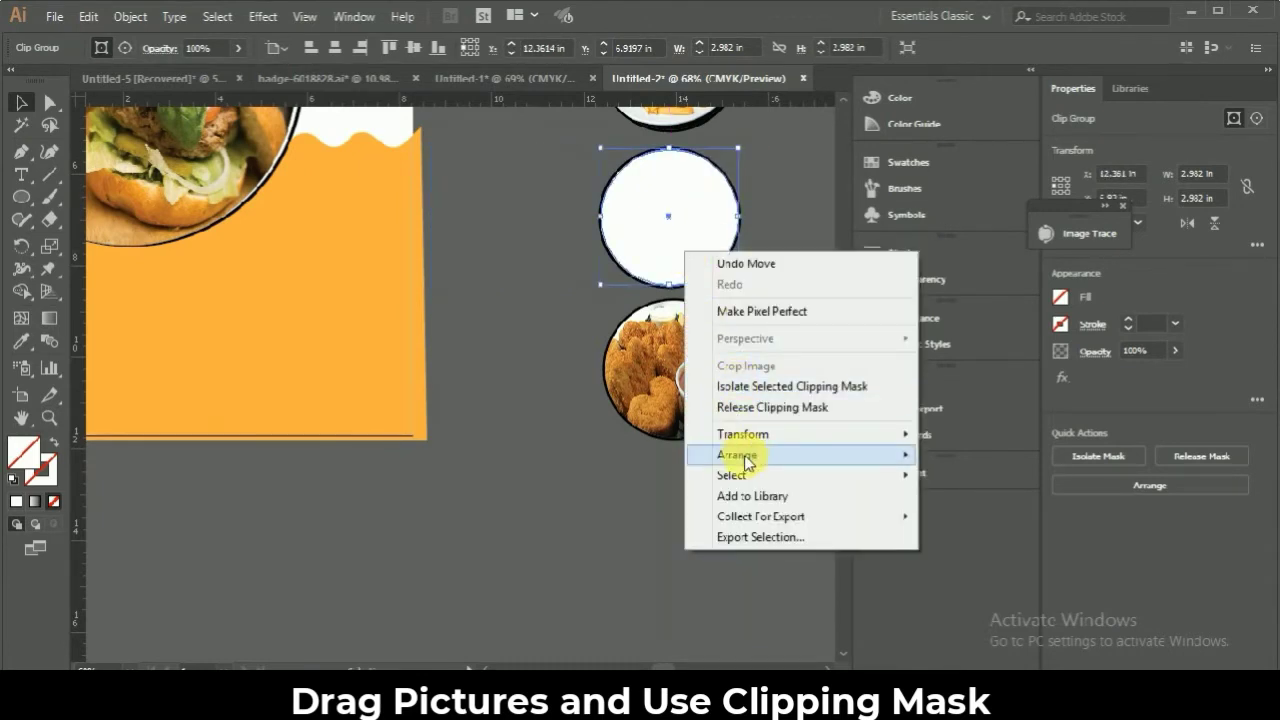
mouse_move(738, 455)
left_click(950, 461)
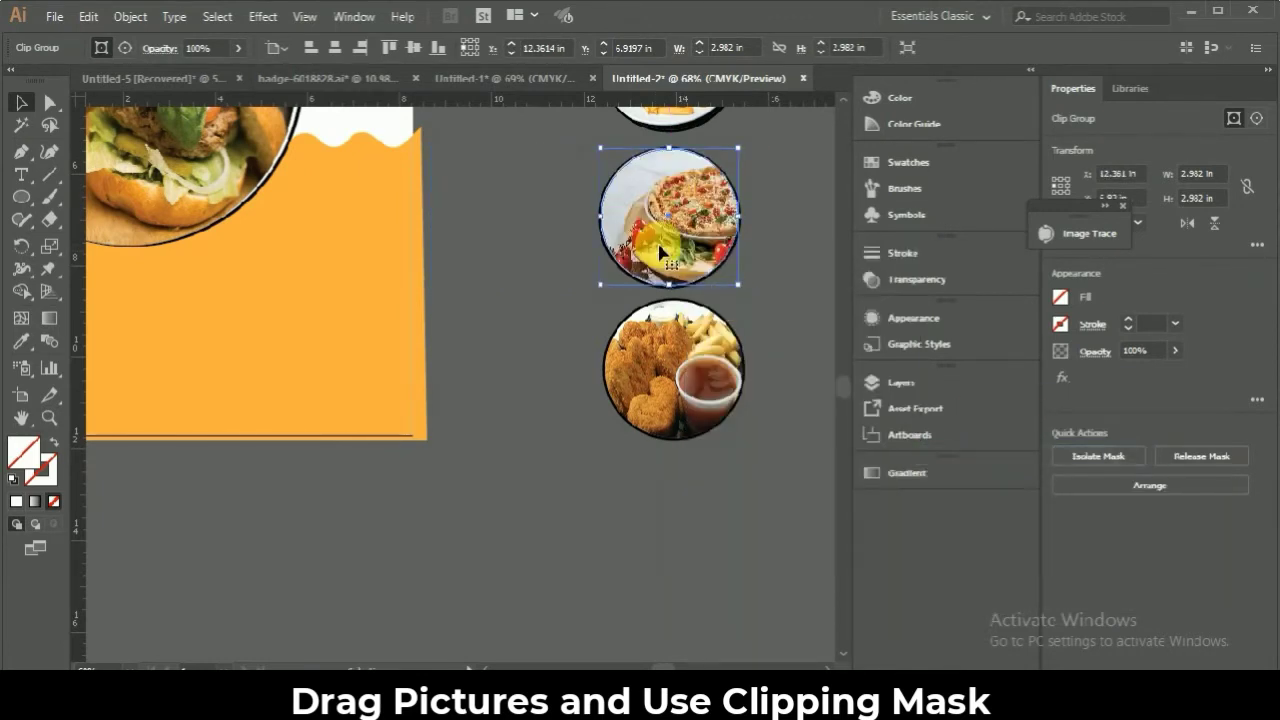
key("Down")
key("Down")
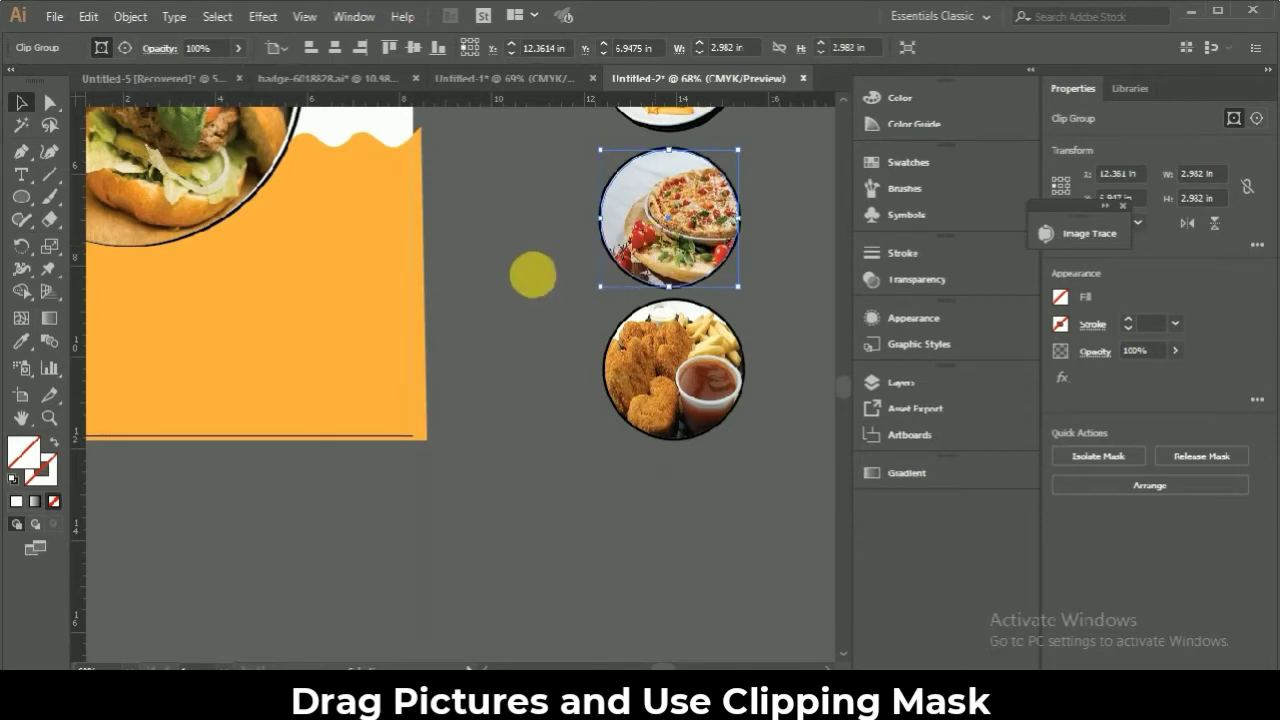
left_click(839, 105)
- Group the burger plate, pizza and nuggets circles, each as its own group
scroll(843, 93, "up", 3)
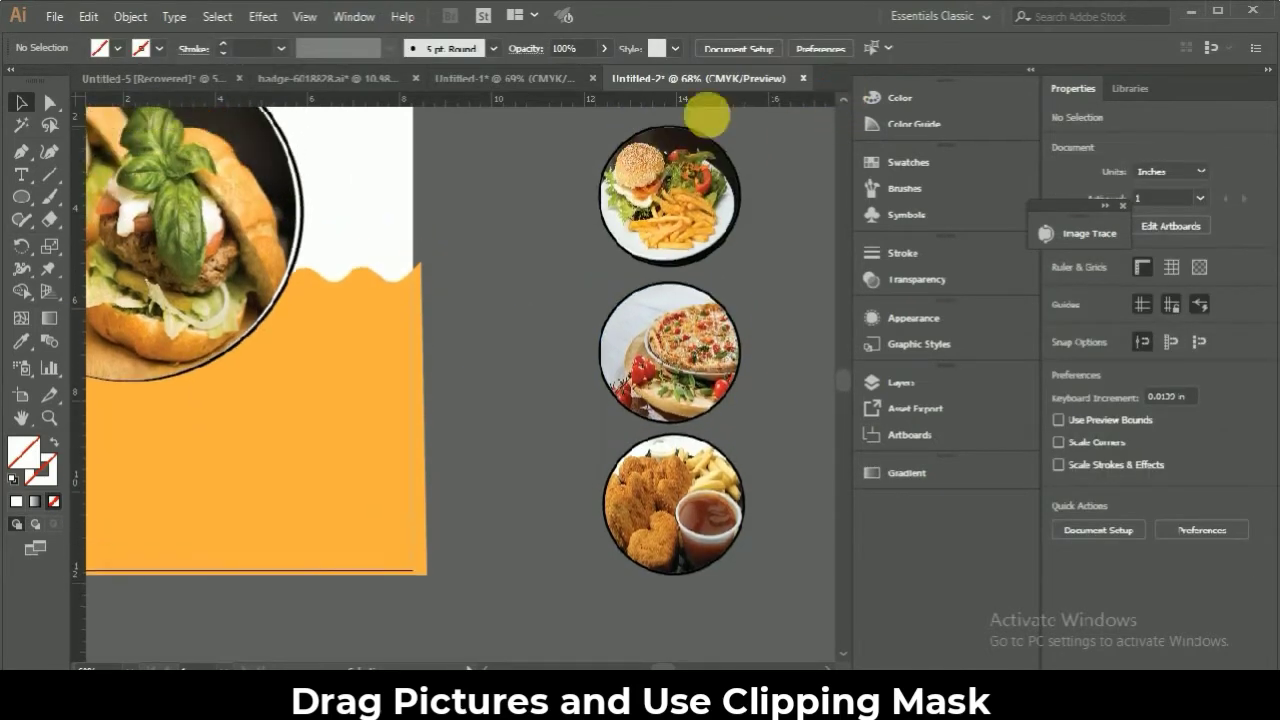
left_click(700, 236)
right_click(703, 234)
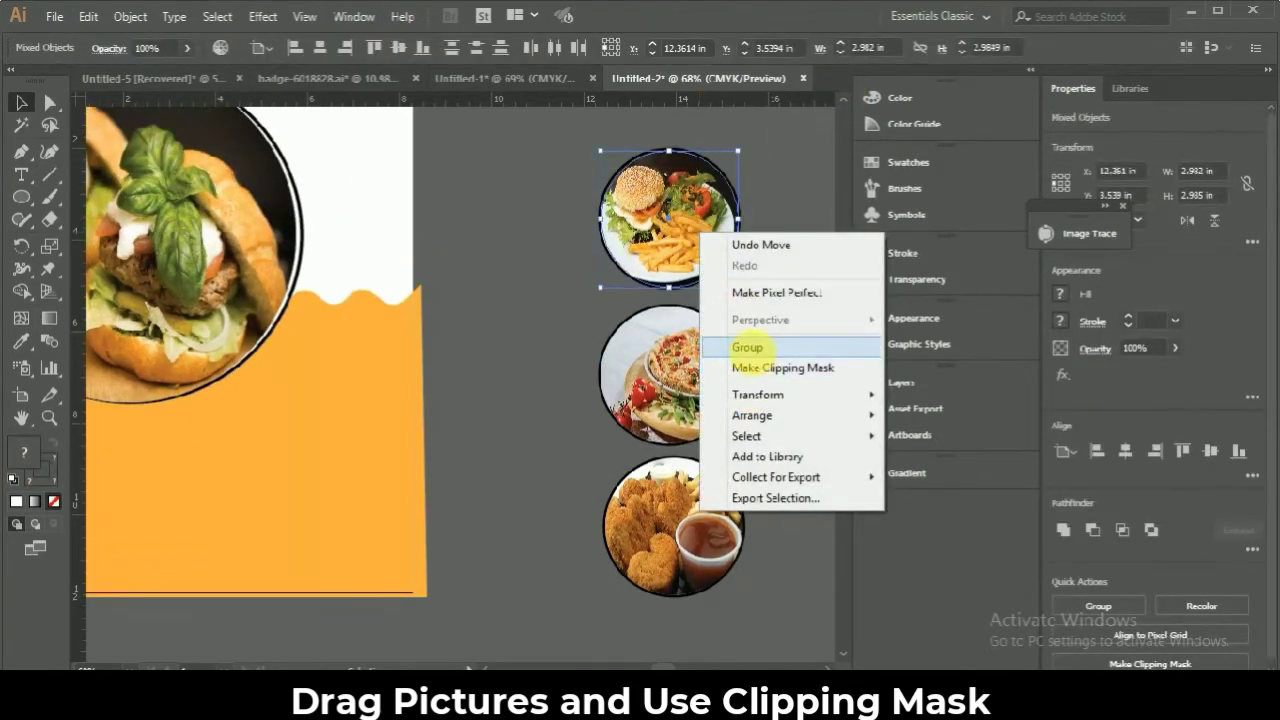
left_click(748, 343)
right_click(655, 363)
left_click(665, 495)
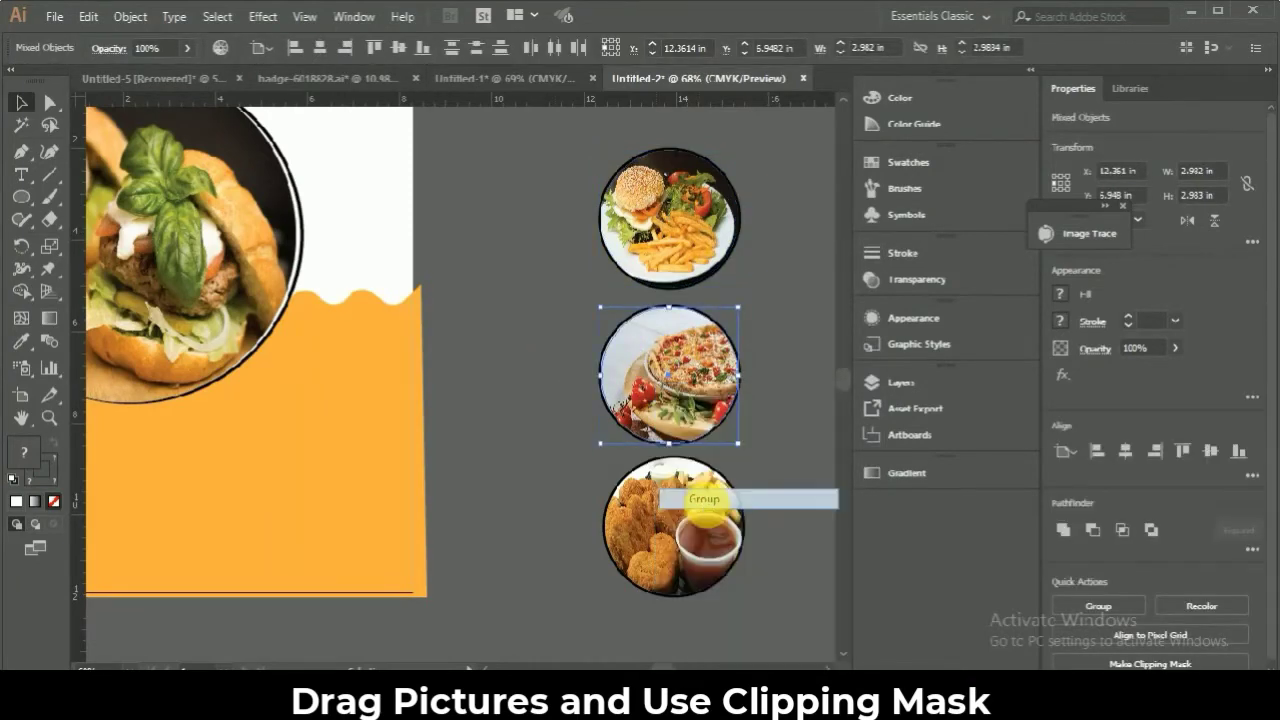
left_click(682, 560)
right_click(682, 560)
left_click(735, 391)
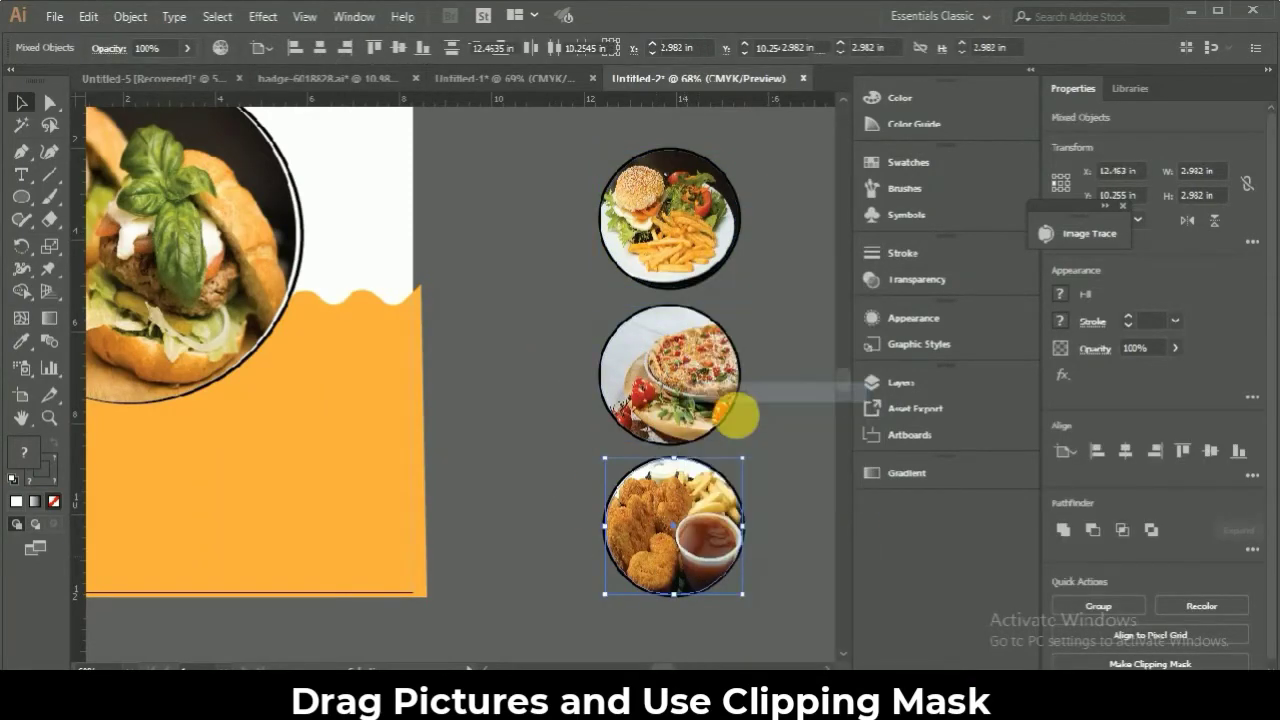
left_click(573, 566)
- Move the burger plate, pizza and nuggets circles onto the flyer around the large burger photo
scroll(486, 666, "left", 3)
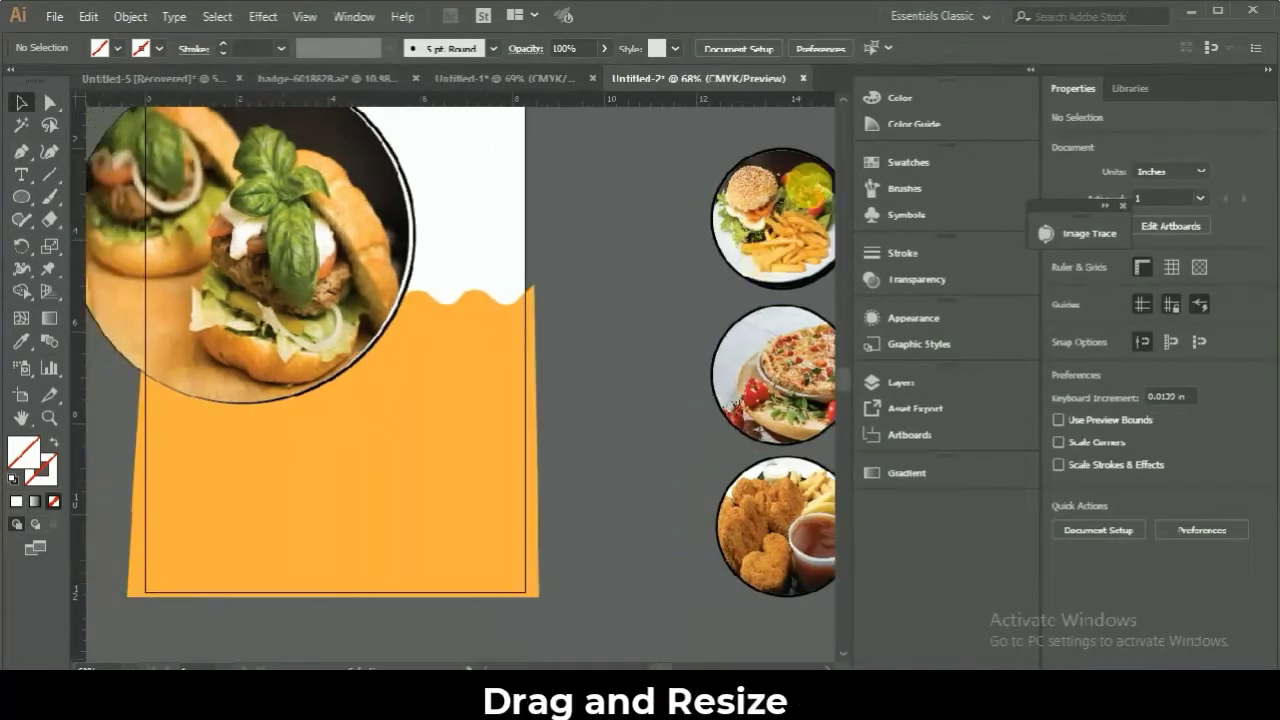
mouse_move(807, 194)
left_mouse_down()
mouse_move(633, 210)
mouse_move(437, 188)
mouse_move(434, 162)
left_mouse_up()
left_click_drag(752, 366, 497, 373)
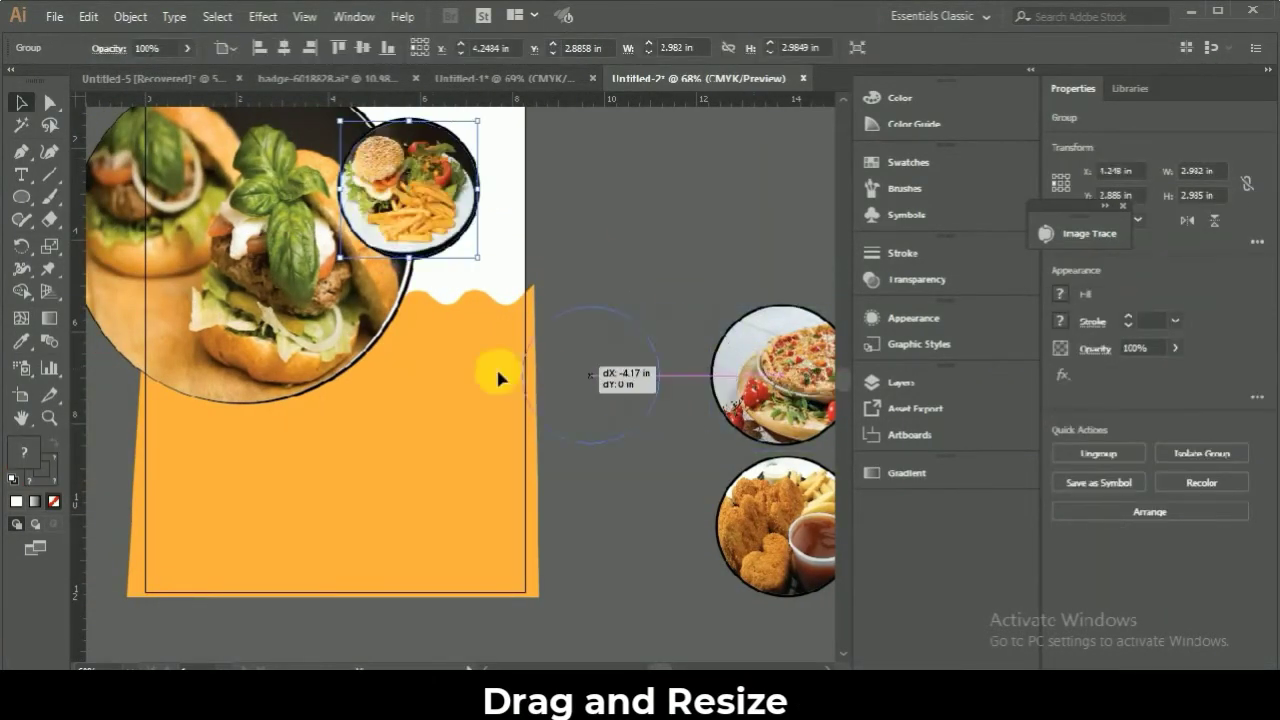
left_click_drag(337, 357, 335, 350)
left_click_drag(779, 565, 205, 455)
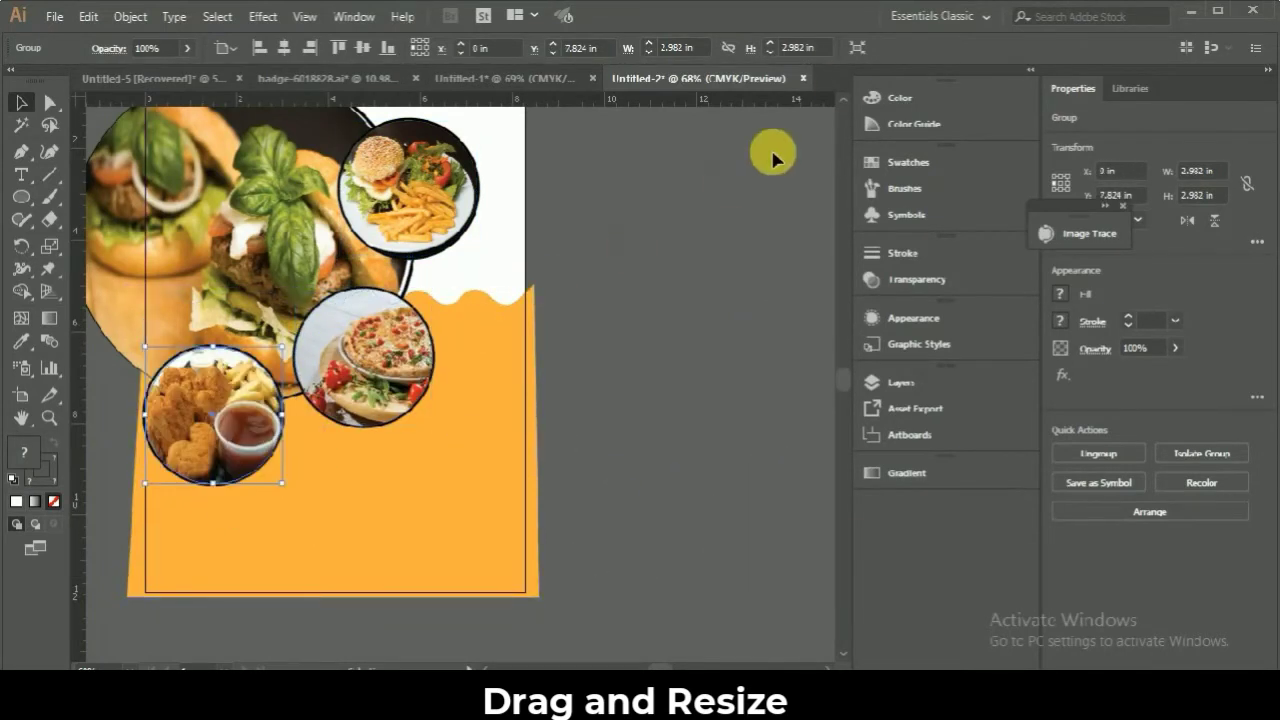
- Adjust the circles' positions and shrink pizza to about 2.3 in and nuggets to about 1.9 in
scroll(694, 163, "up", 3)
left_click(440, 332)
left_click_drag(440, 332, 445, 322)
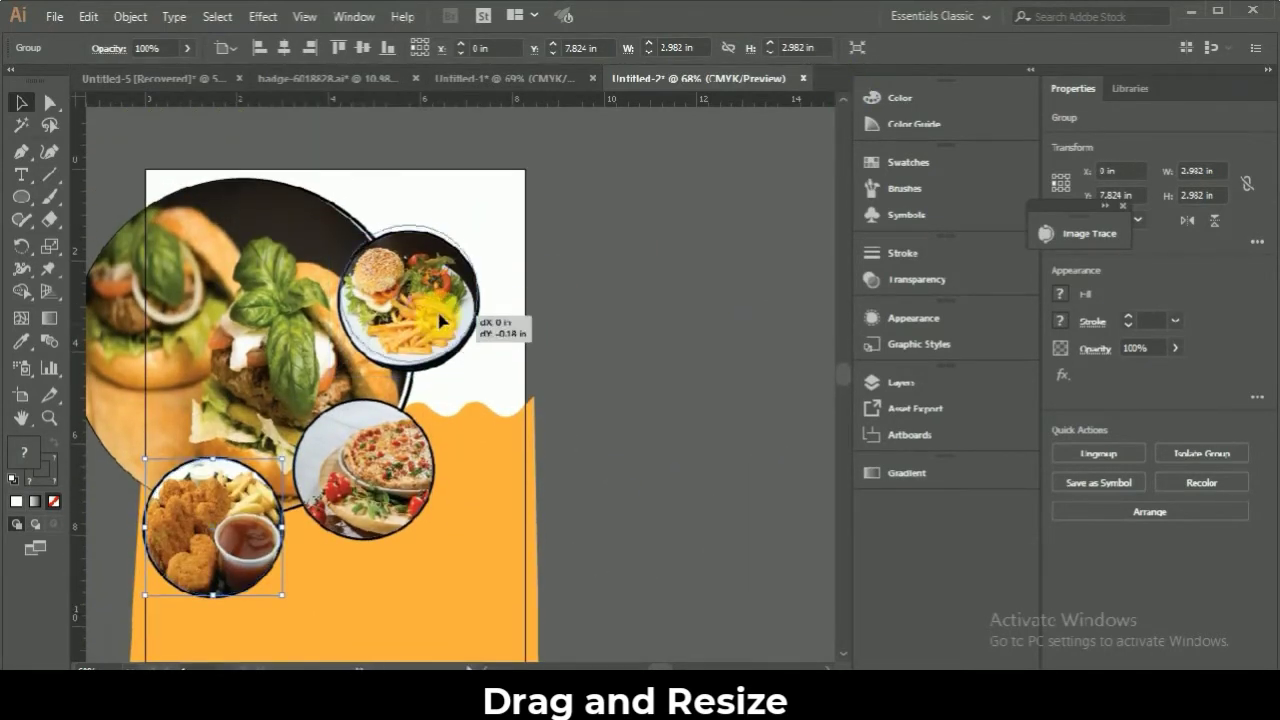
mouse_move(420, 423)
left_mouse_down()
mouse_move(413, 433)
mouse_move(447, 430)
left_mouse_up()
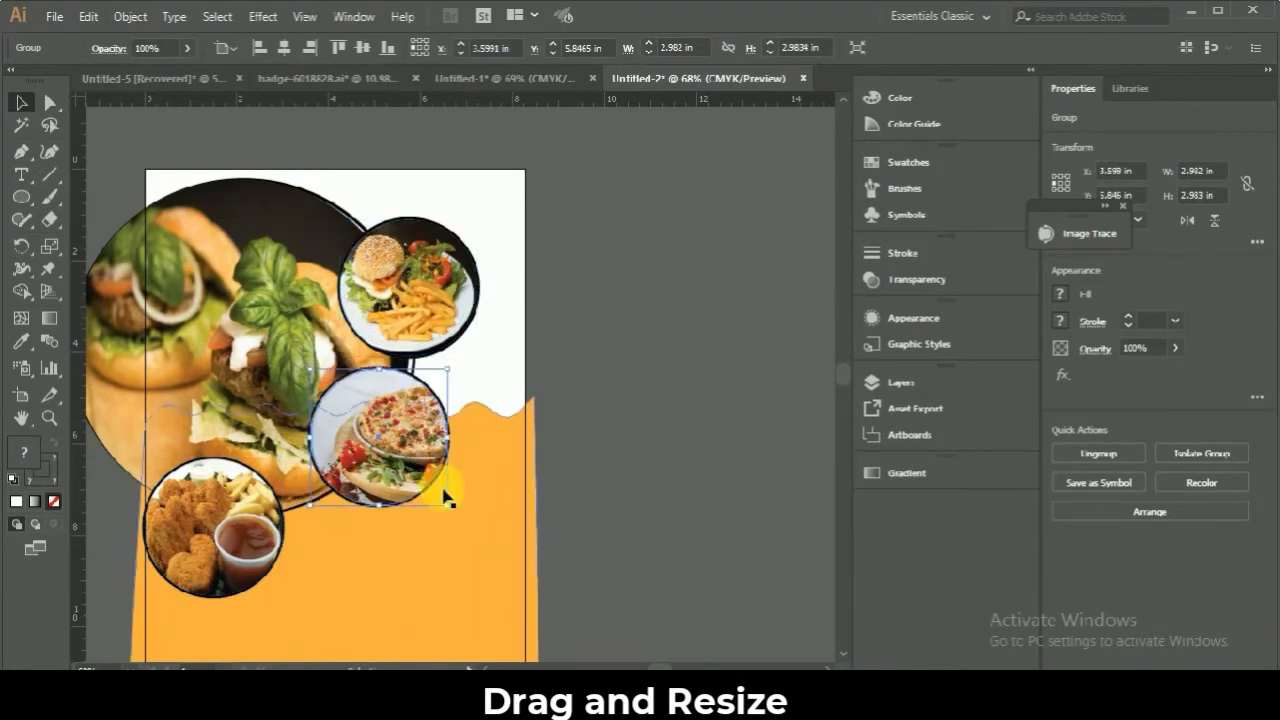
mouse_move(451, 511)
left_mouse_down()
mouse_move(432, 489)
mouse_move(381, 494)
left_mouse_up()
left_click(250, 530)
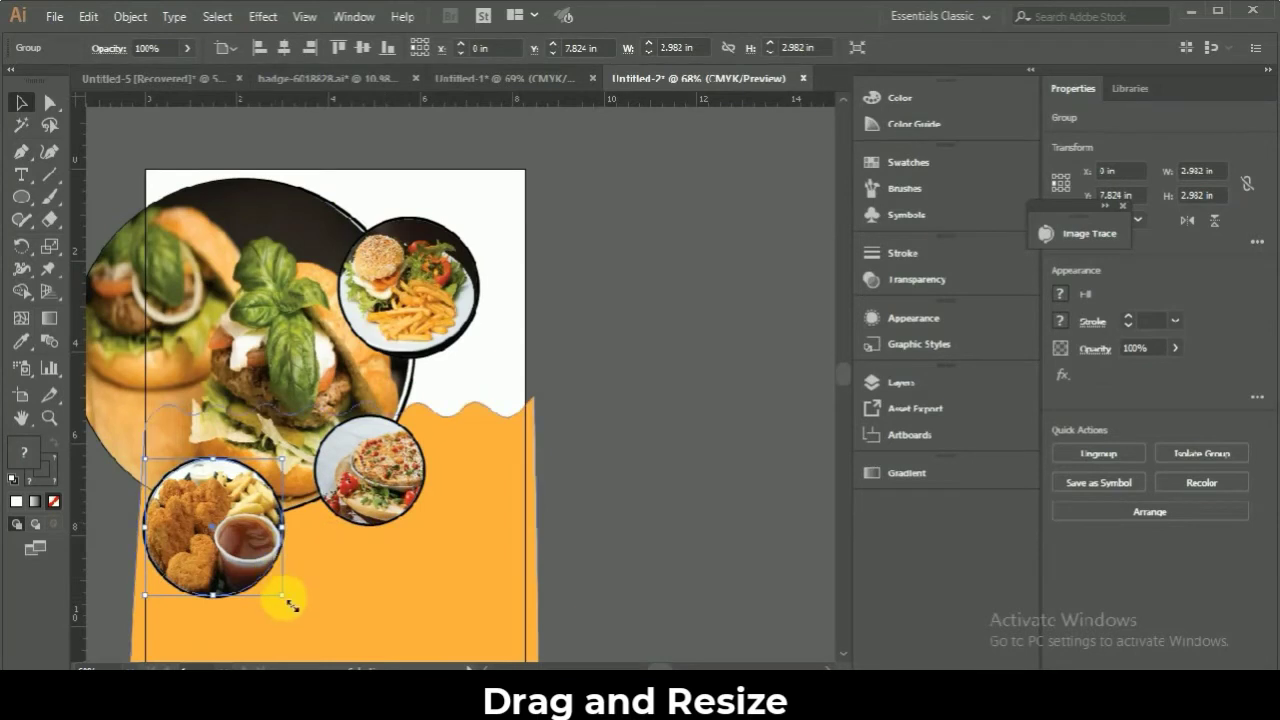
left_click_drag(288, 602, 258, 570)
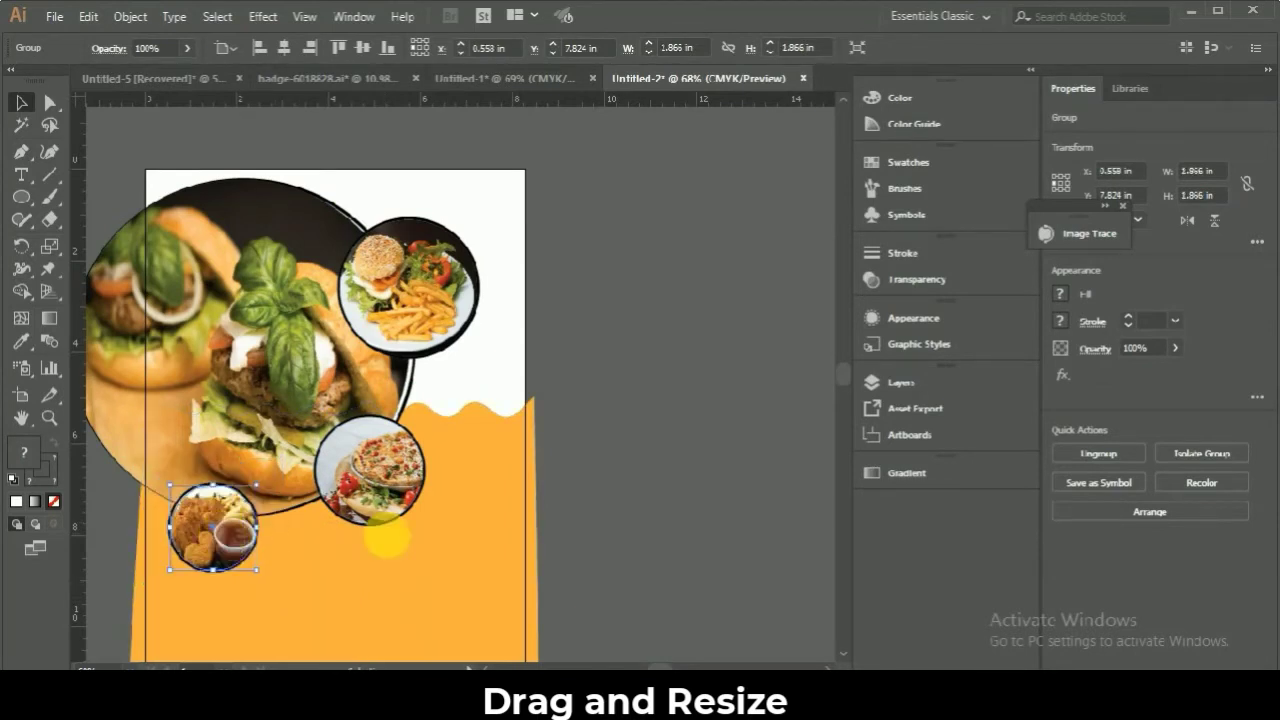
left_click(708, 511)
scroll(834, 650, "down", 2)
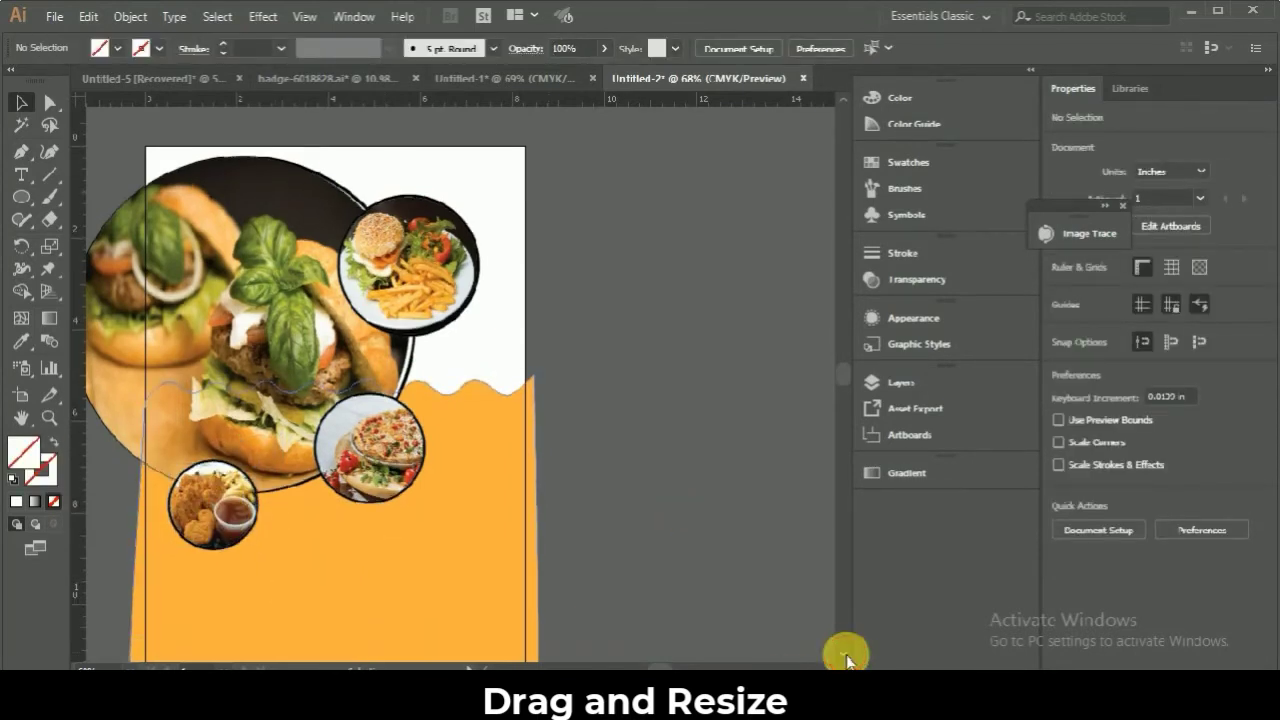
scroll(790, 615, "down", 2)
left_click(150, 662)
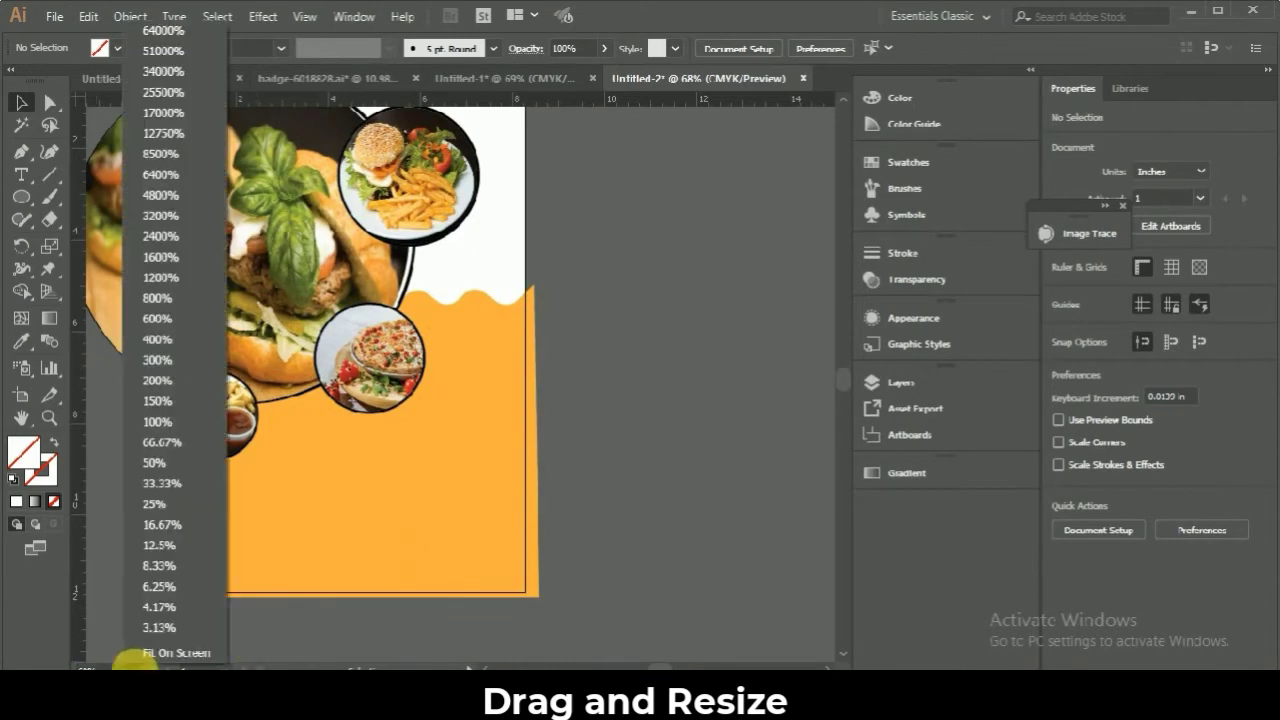
- At 50% zoom, pen a closed curved shape from the orange area's right edge to its bottom-right corner
left_click(145, 463)
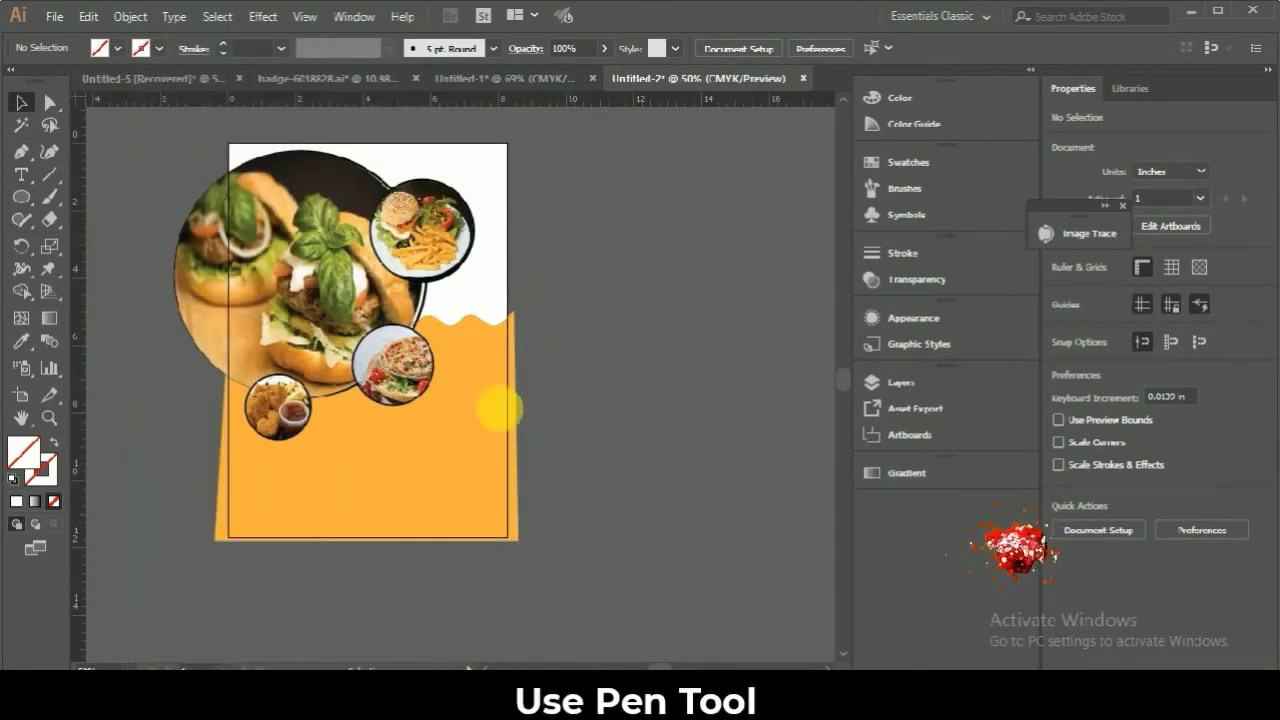
key("p")
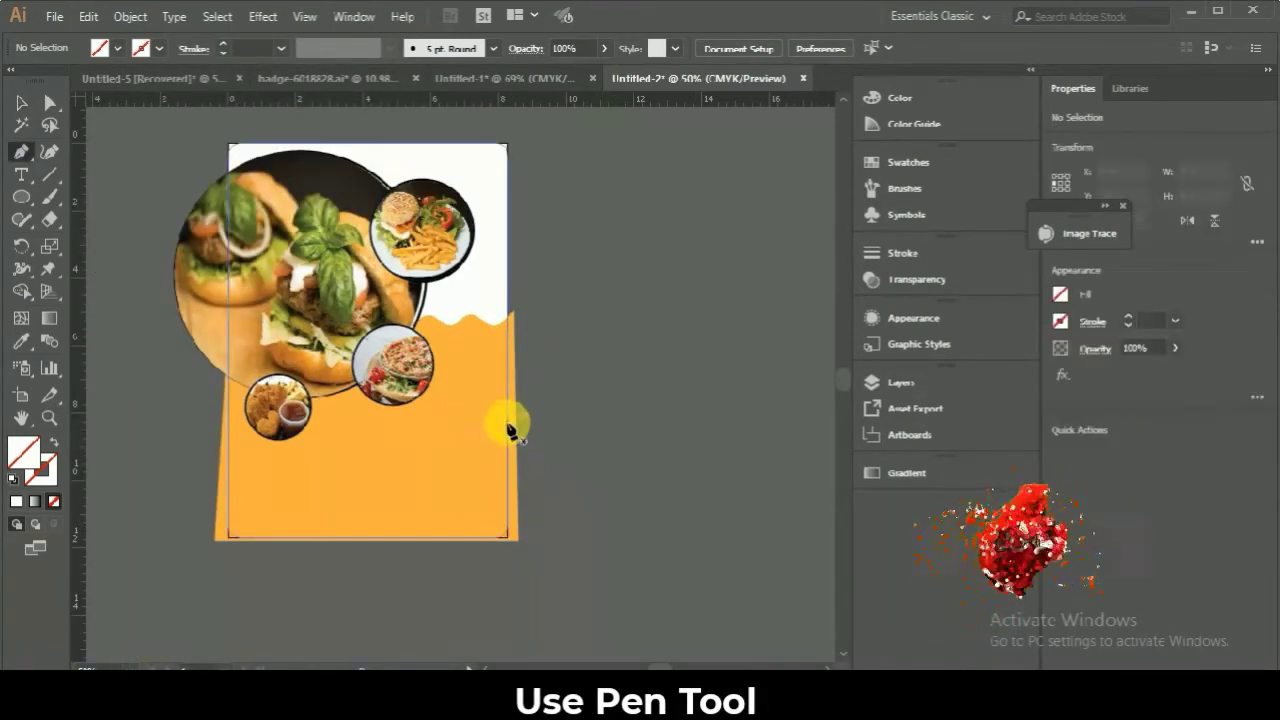
left_click(507, 408)
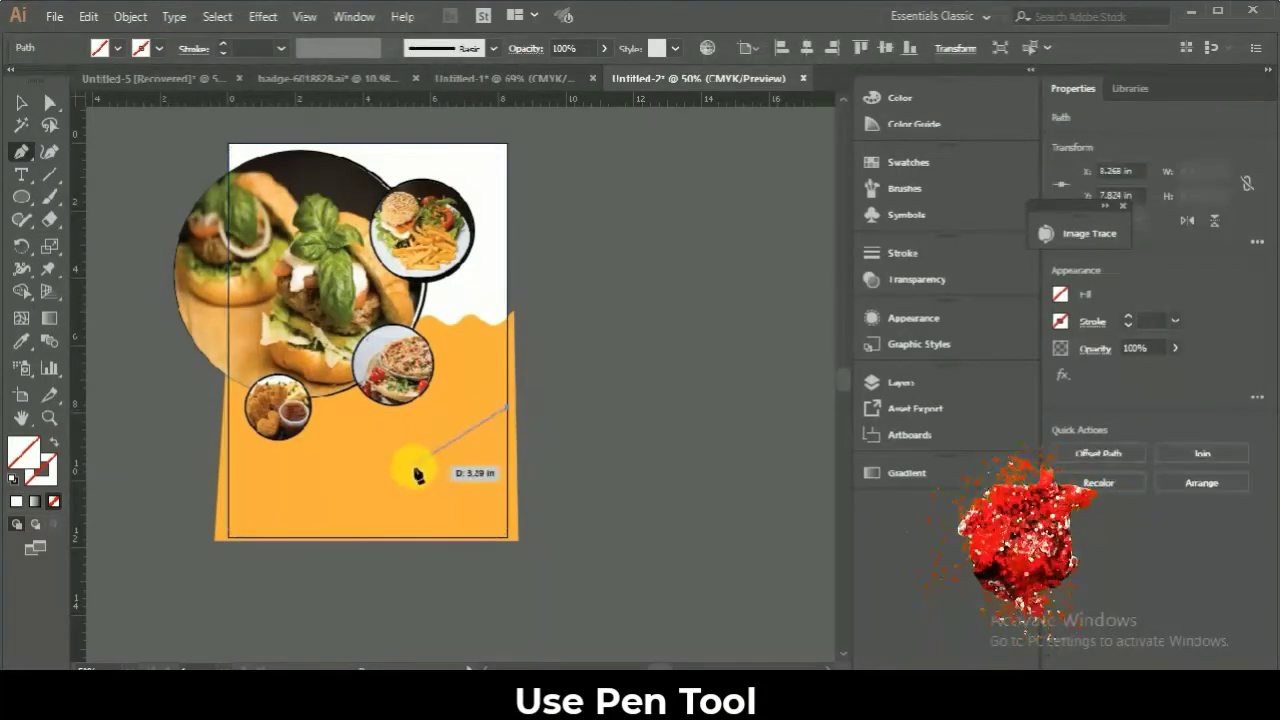
left_click_drag(413, 470, 375, 545)
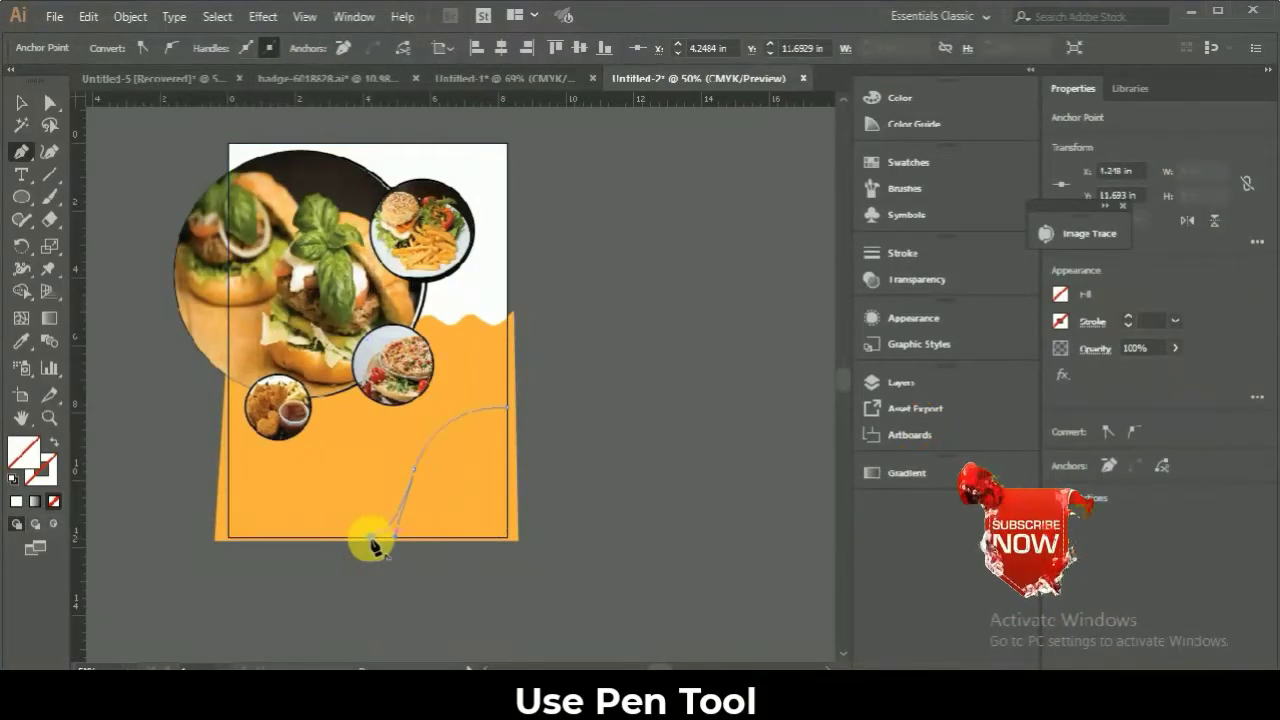
key("v")
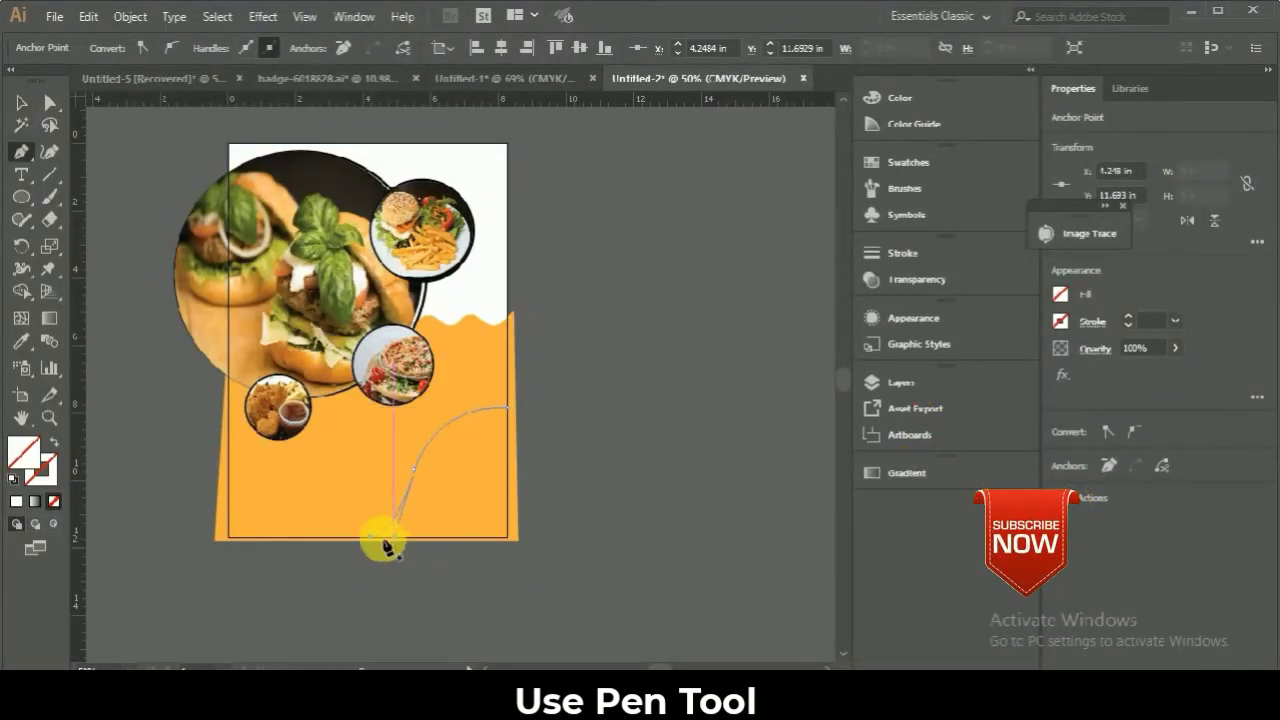
left_click(395, 537)
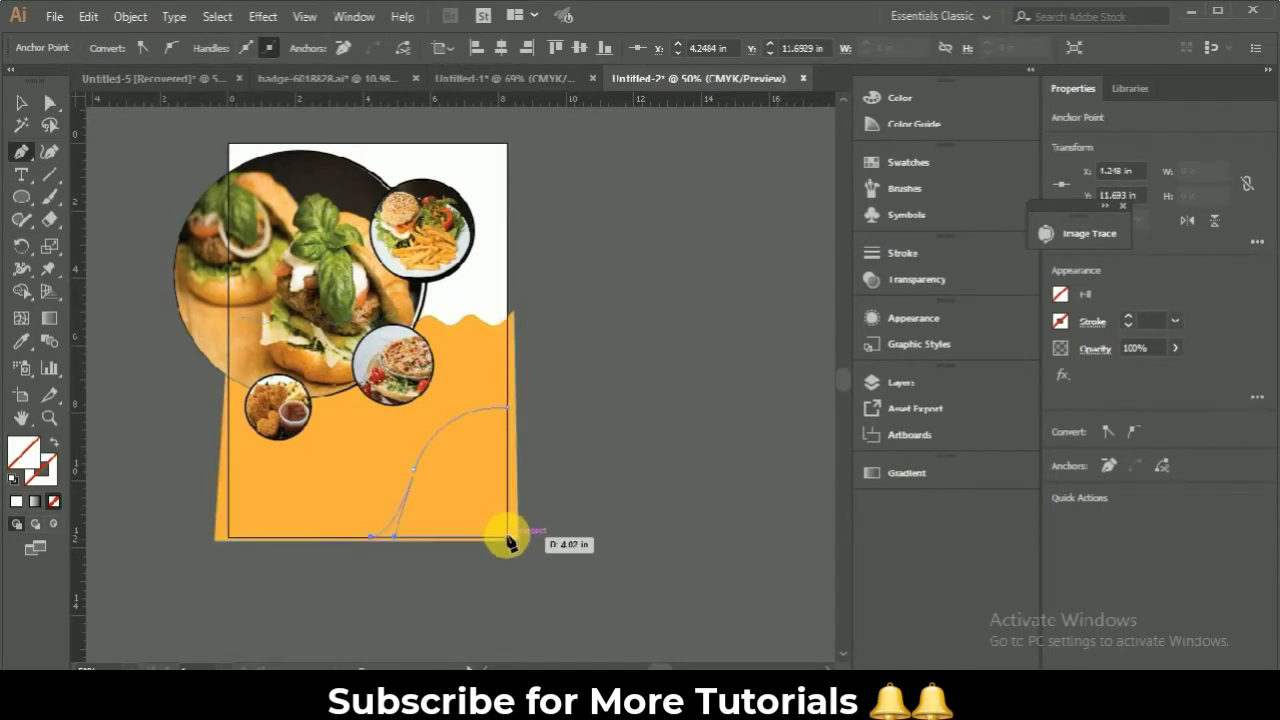
left_click(507, 535)
left_click(507, 408)
- Apply a gradient fill to the curved shape running from orange to red
key("v")
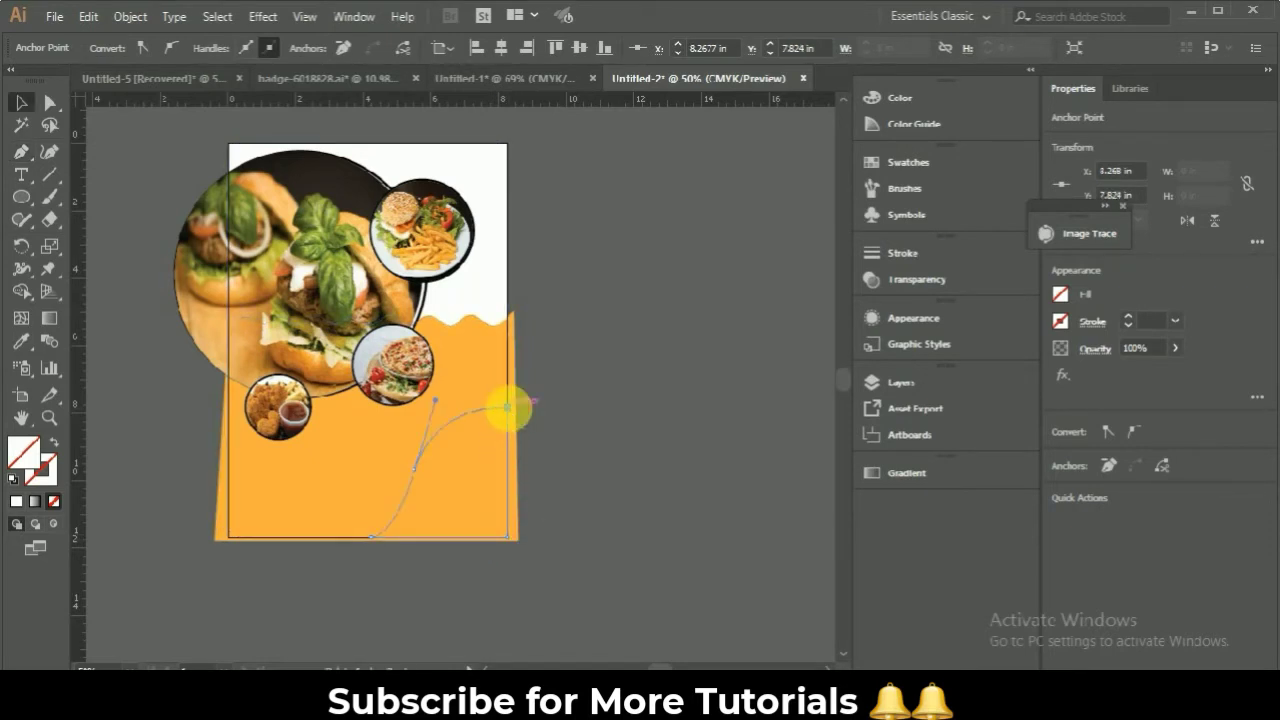
left_click(907, 472)
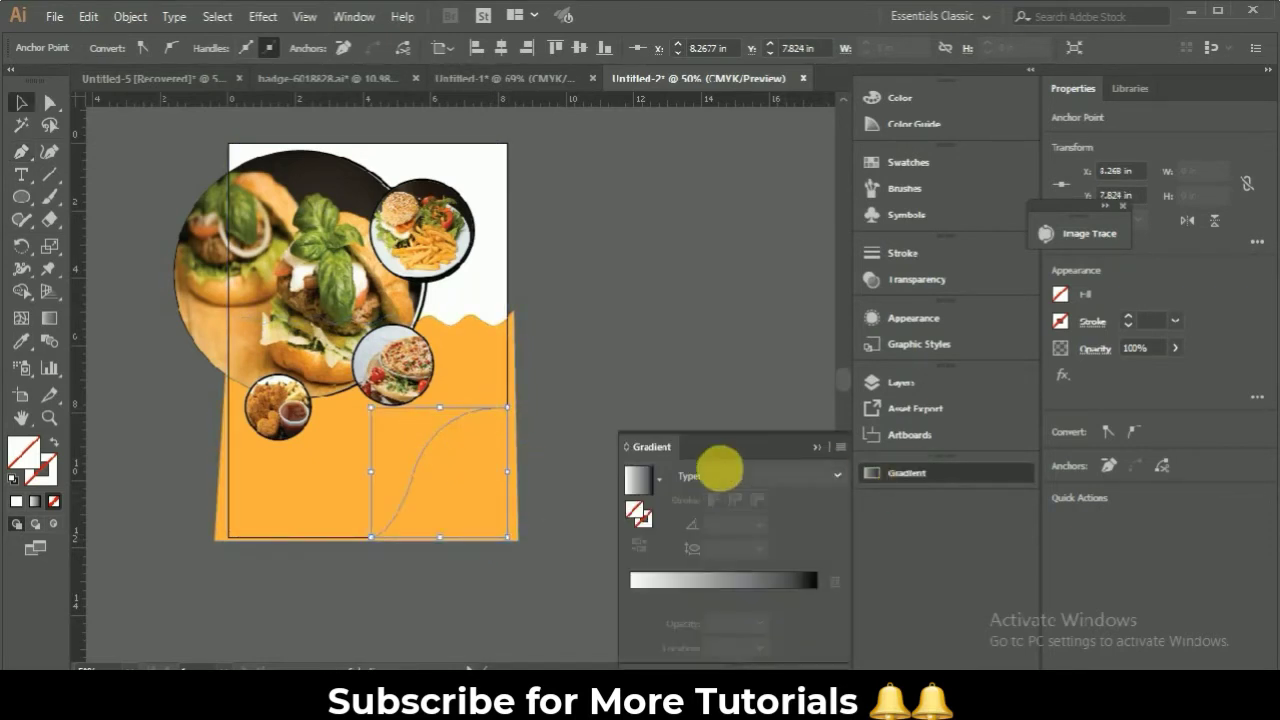
left_click(642, 482)
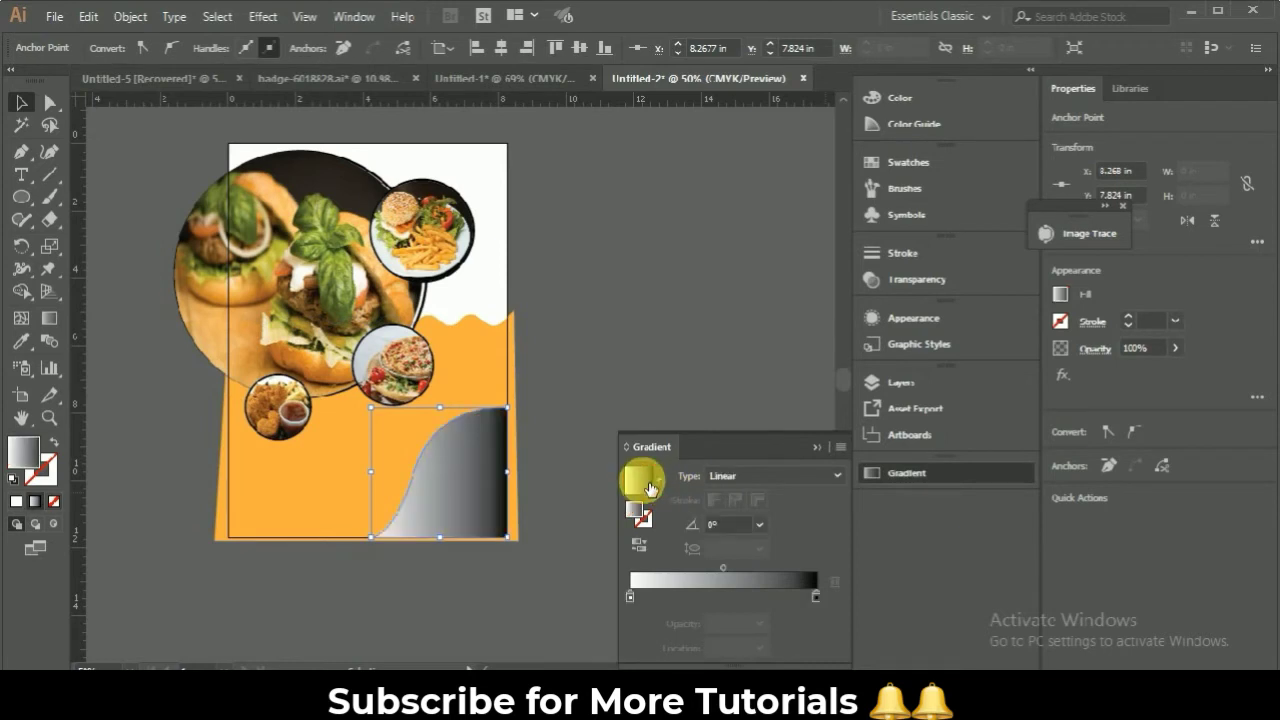
double_click(630, 598)
left_click(758, 414)
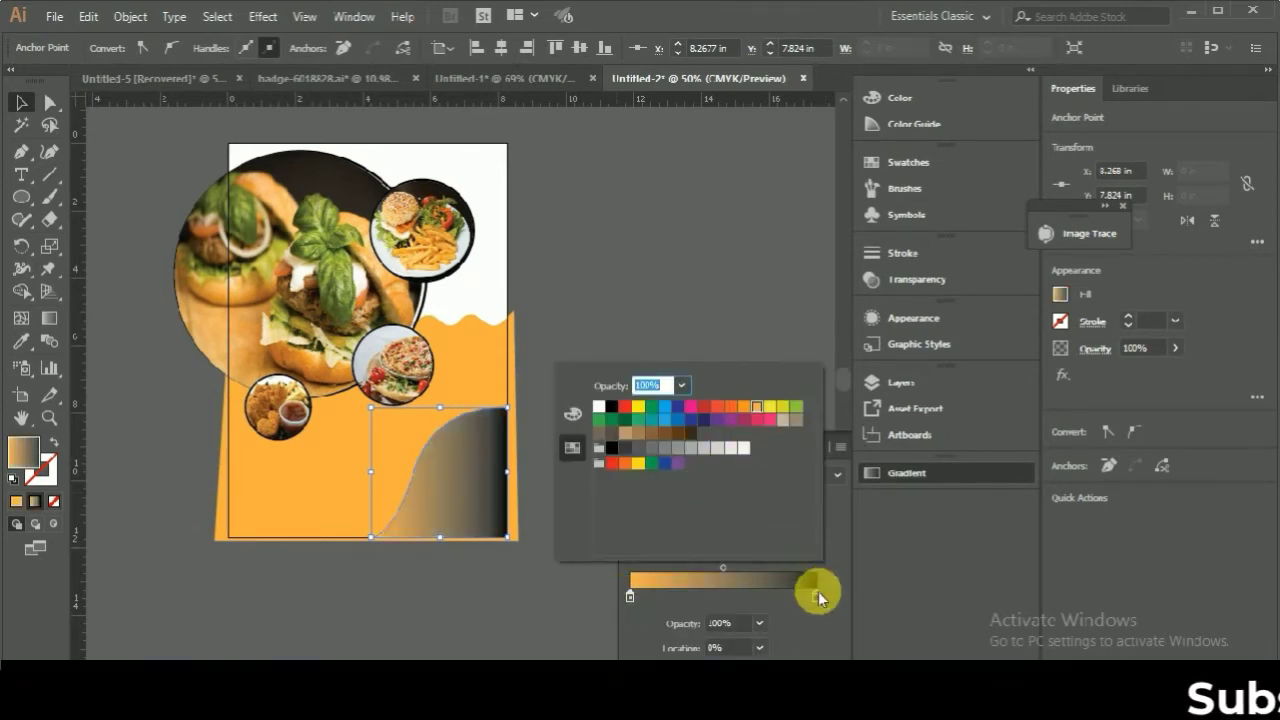
left_click(816, 597)
double_click(816, 597)
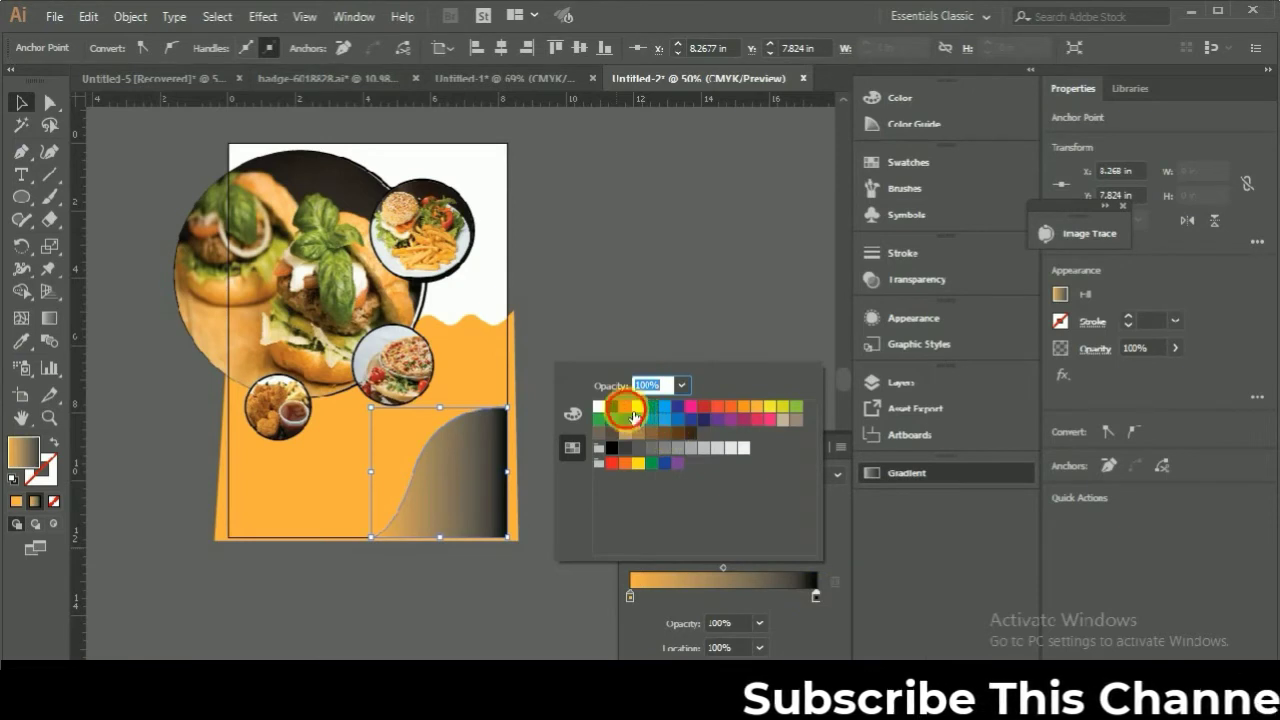
left_click(624, 407)
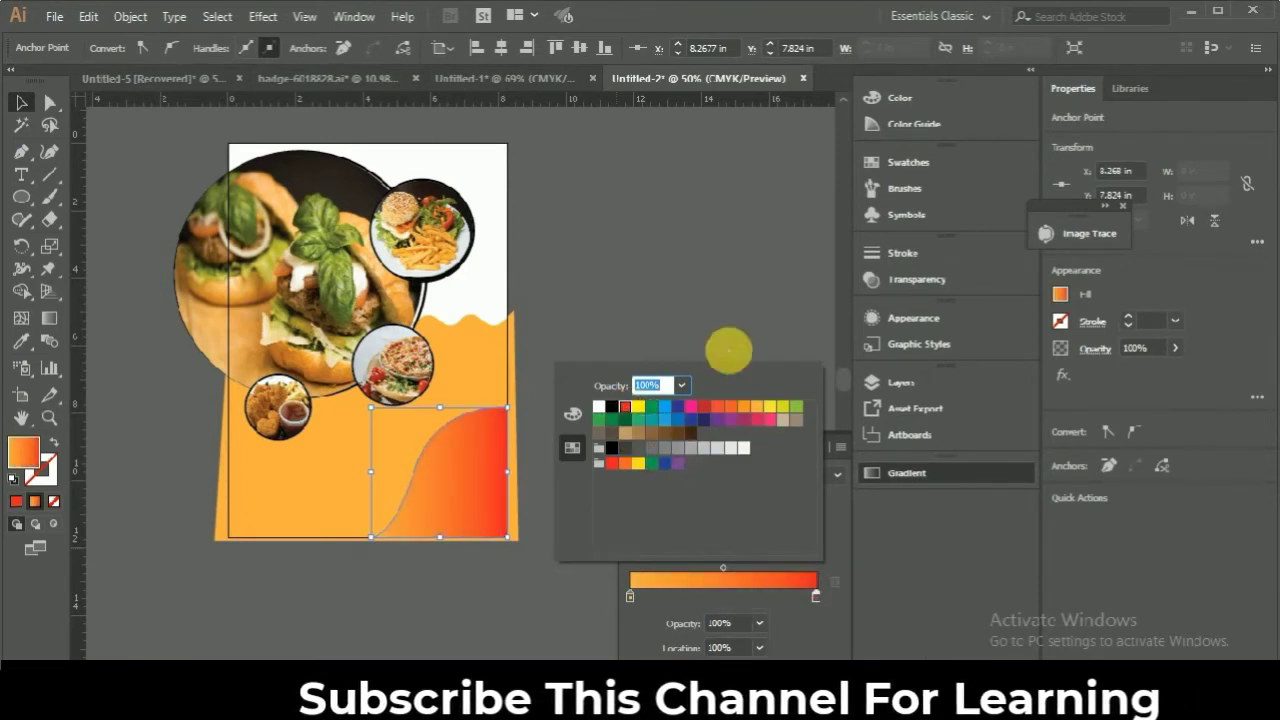
left_click(729, 355)
- Keep the gradient type Linear and shift its midpoint toward the red end
left_click(761, 480)
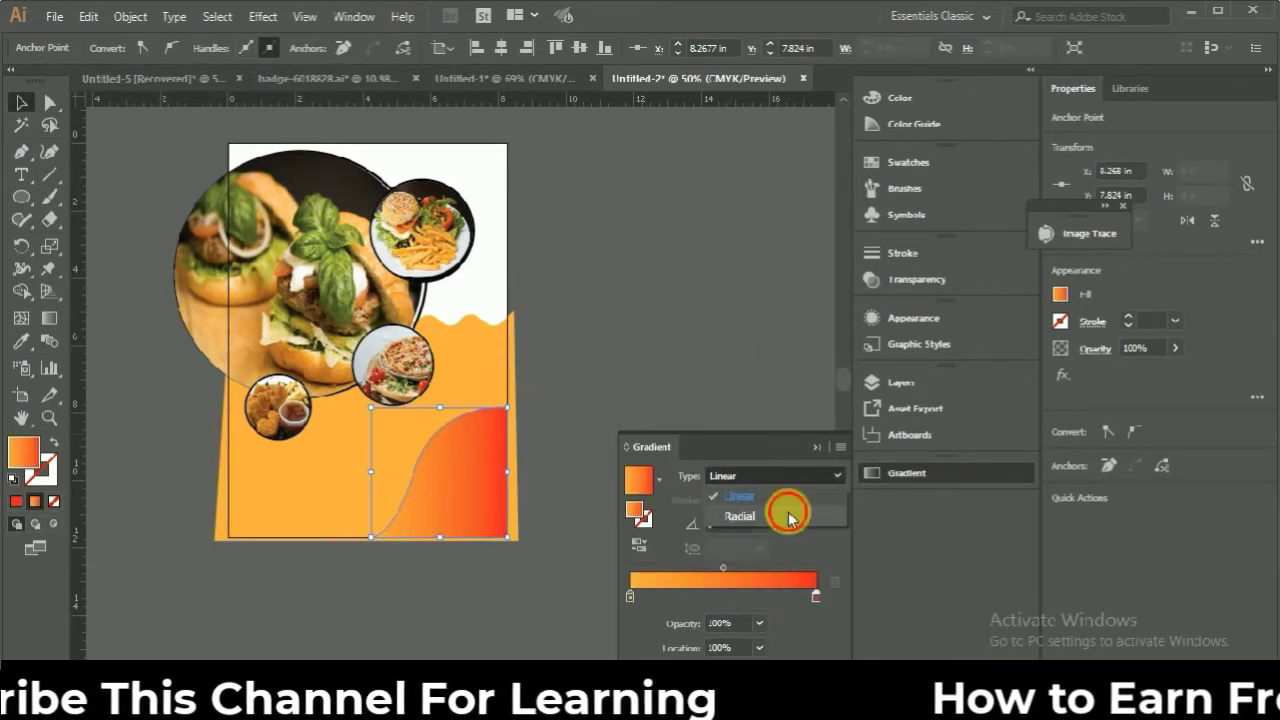
left_click(788, 511)
left_click(788, 476)
left_click(788, 494)
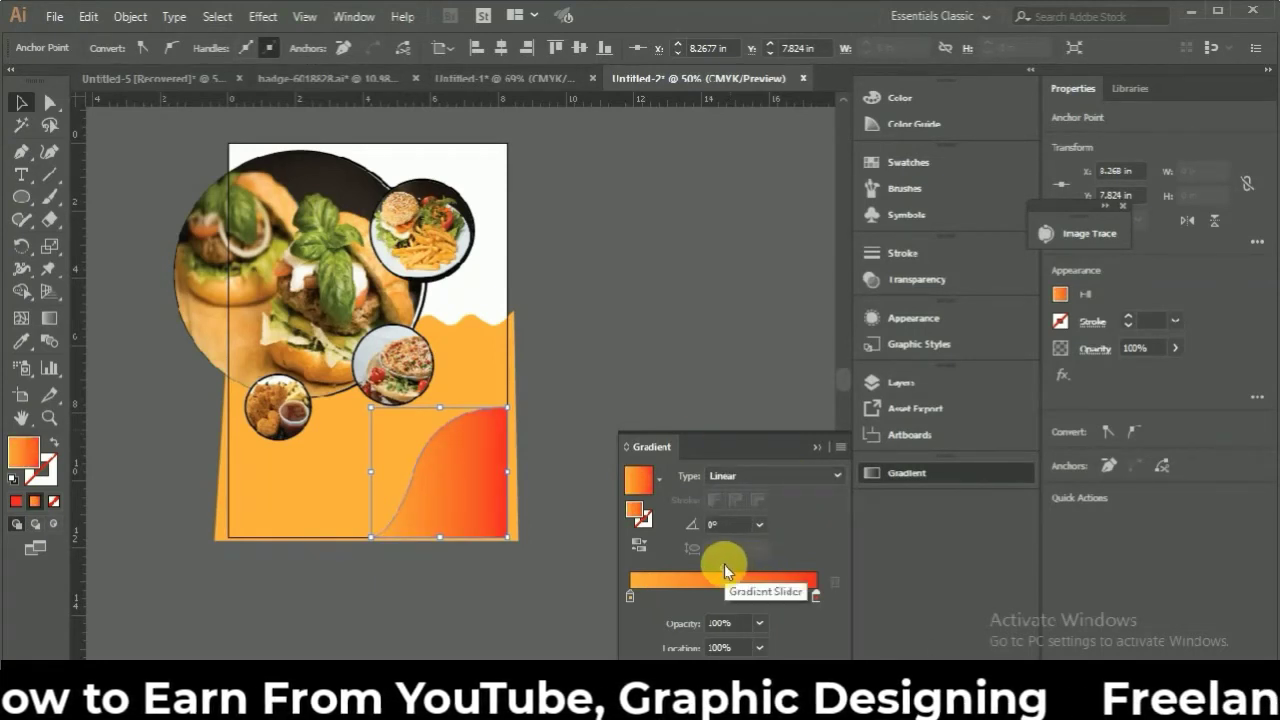
left_click_drag(724, 566, 751, 565)
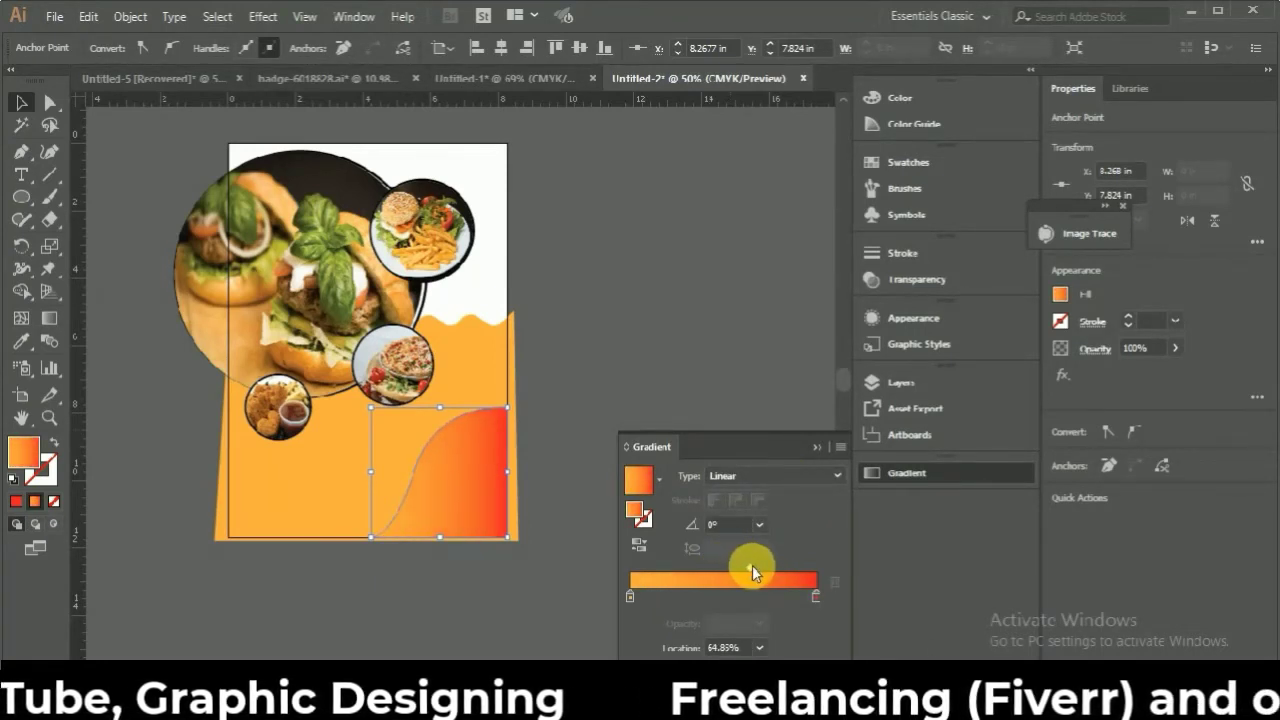
left_click(745, 397)
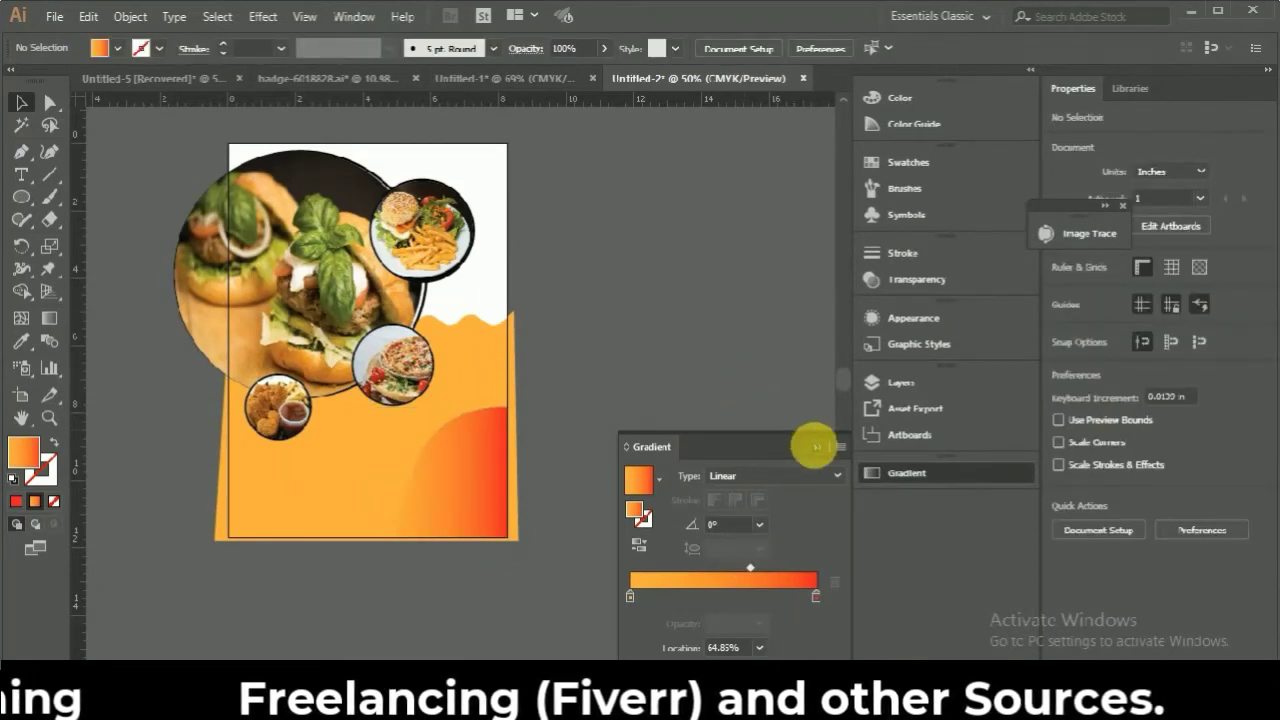
- Move the gradient shape to the artboard's top-left corner and rotate it upright
left_click(817, 447)
left_click(466, 495)
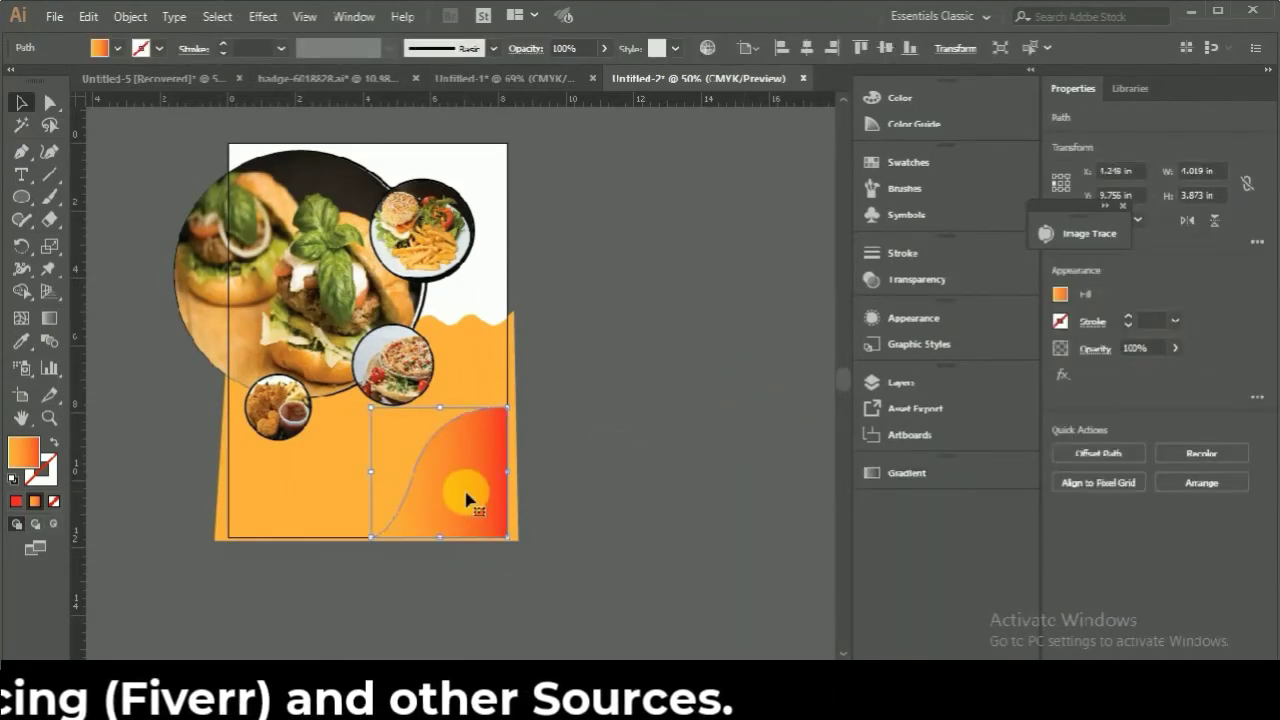
key("a")
left_click_drag(465, 415, 293, 222)
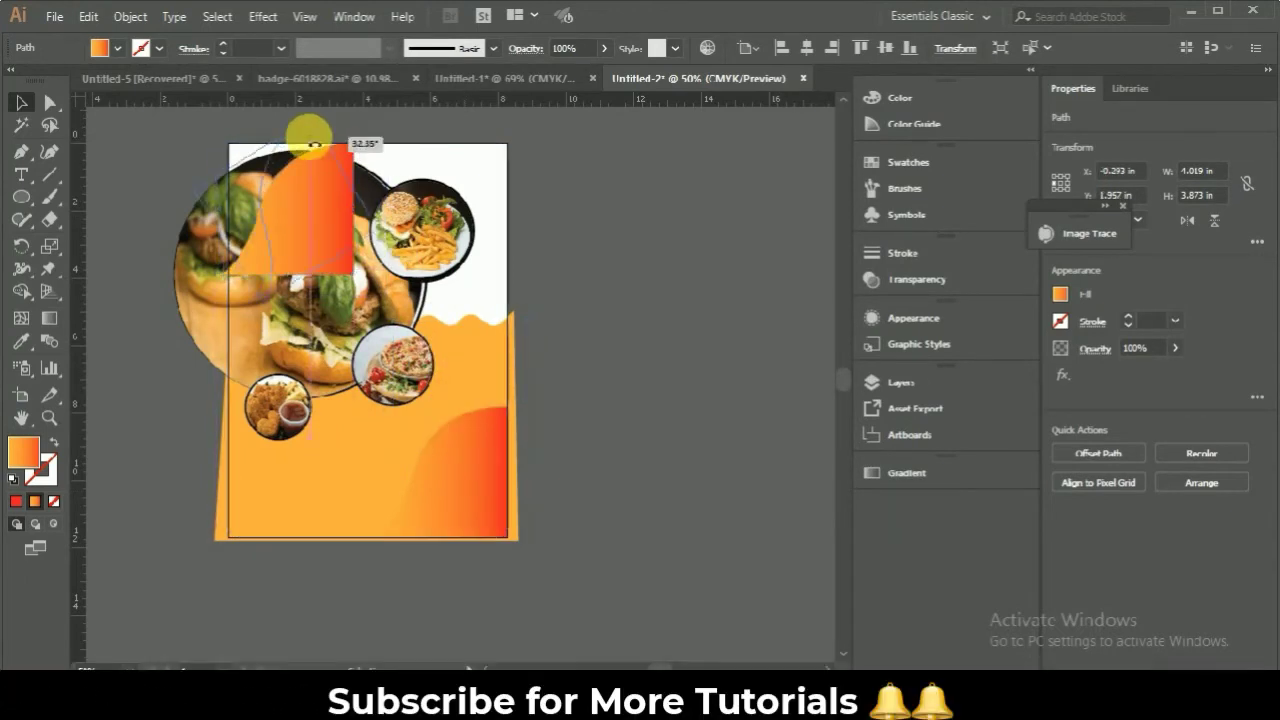
left_click_drag(294, 140, 235, 152)
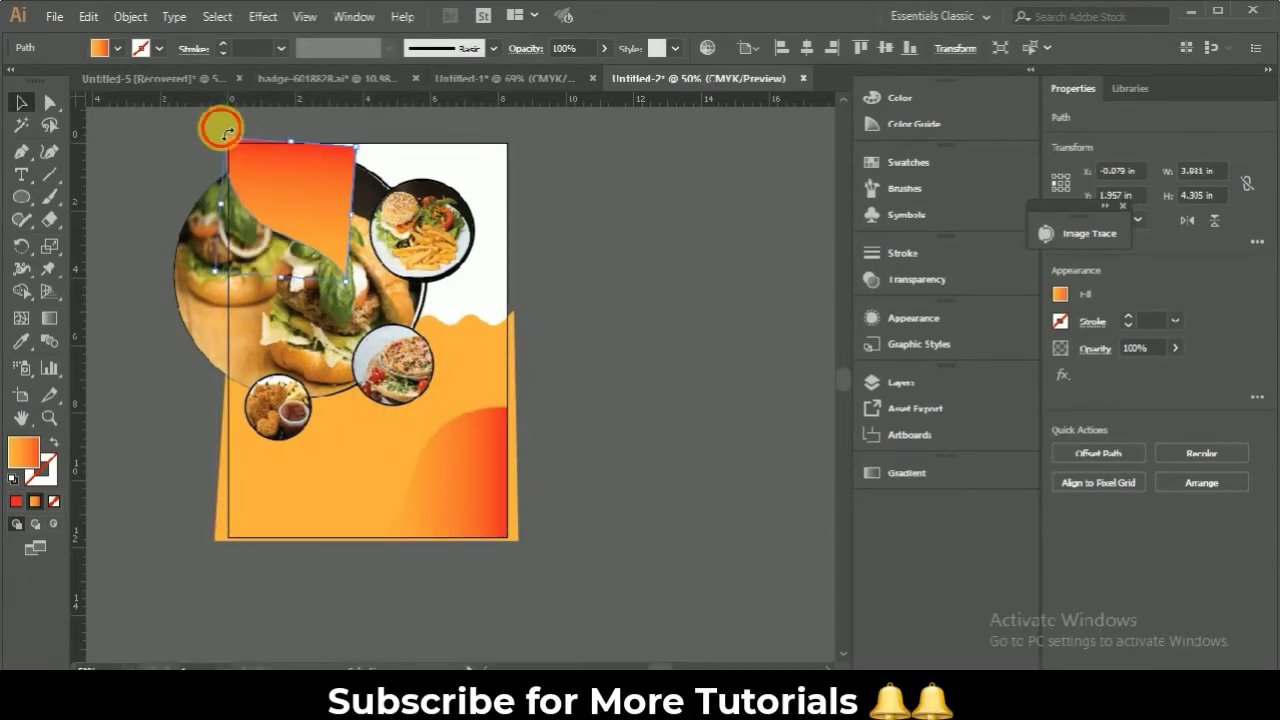
mouse_move(226, 132)
left_mouse_down()
mouse_move(245, 198)
mouse_move(262, 198)
left_mouse_up()
left_click(160, 155)
- Send the gradient shape to the back, behind the burger photo circles
right_click(257, 172)
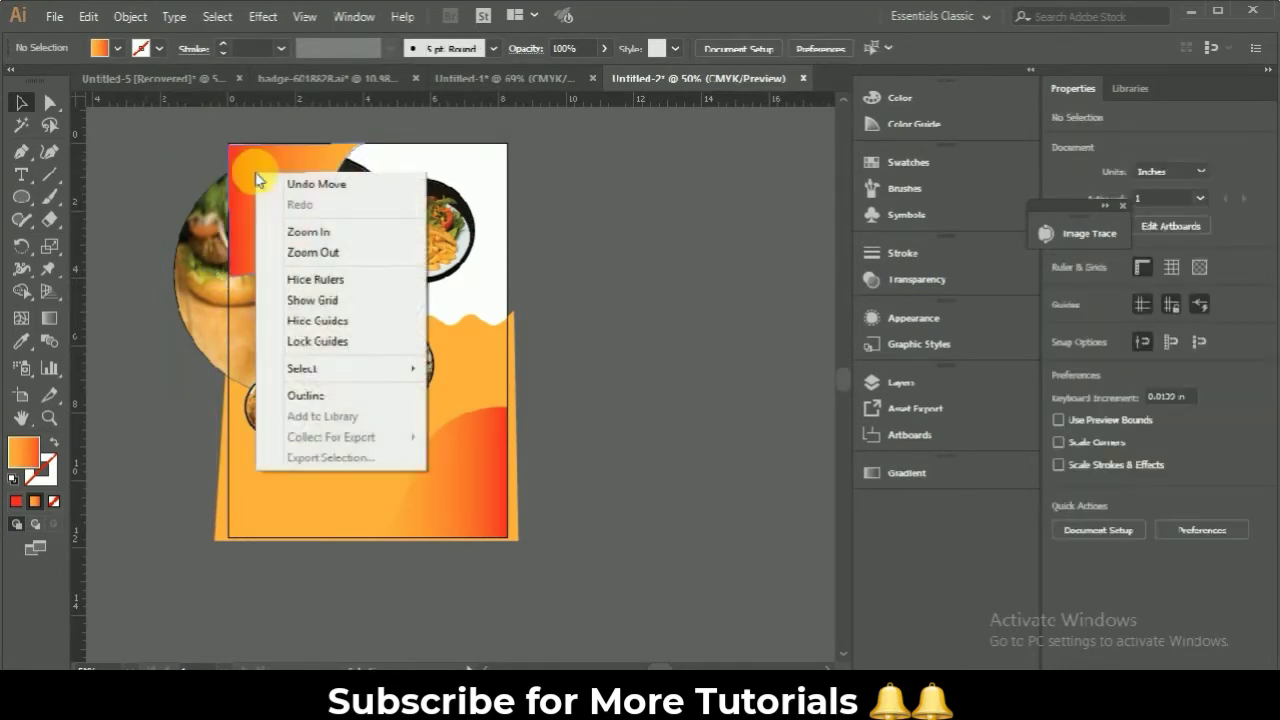
left_click(251, 186)
right_click(249, 182)
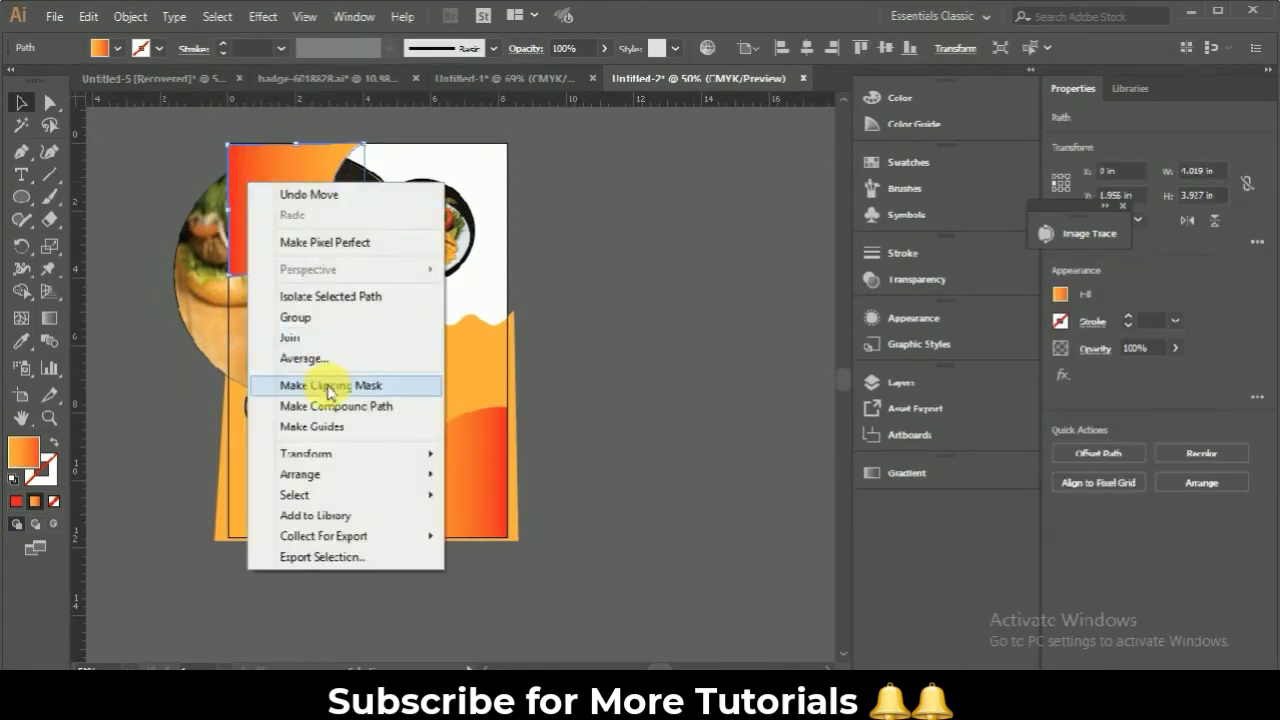
left_click(483, 536)
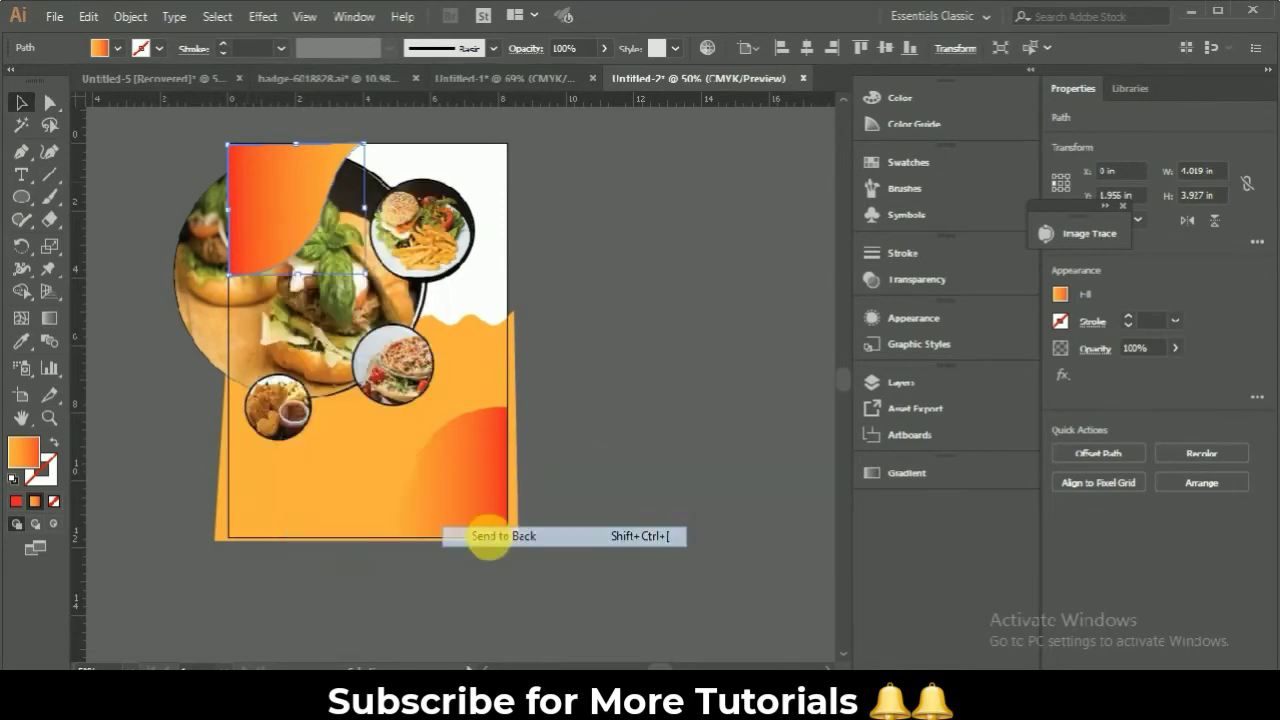
left_click(658, 452)
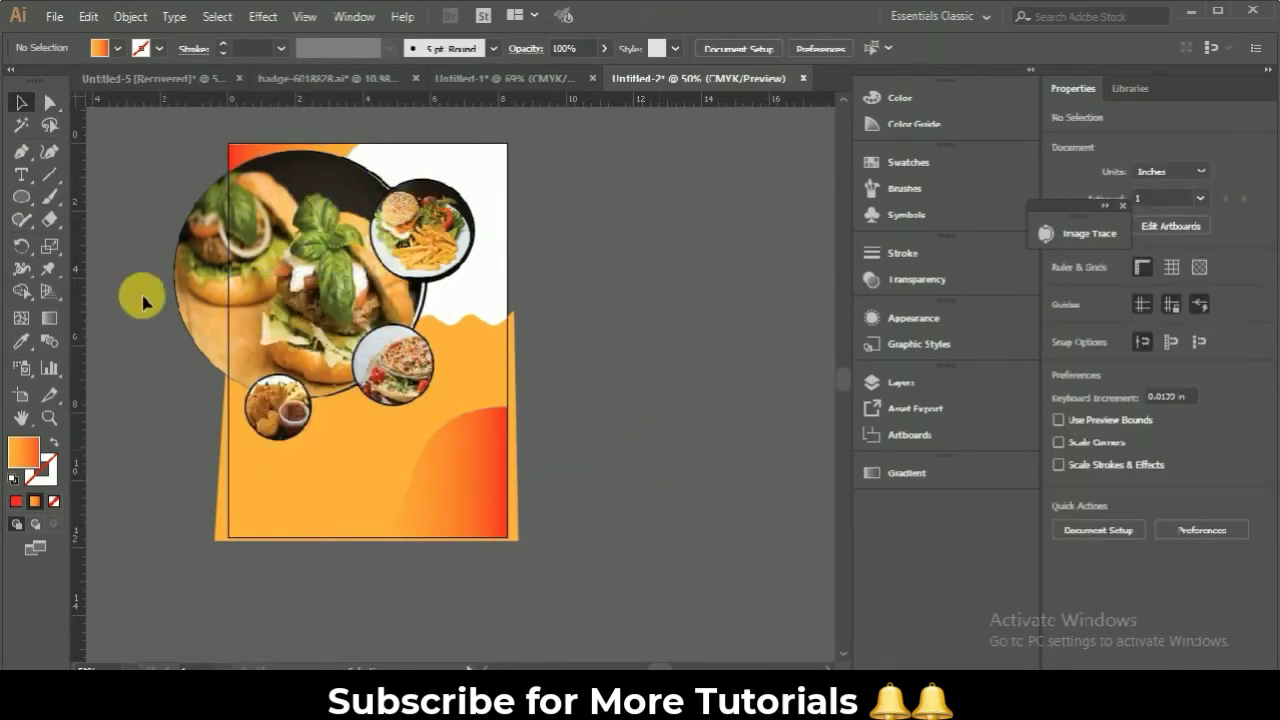
left_click(24, 198)
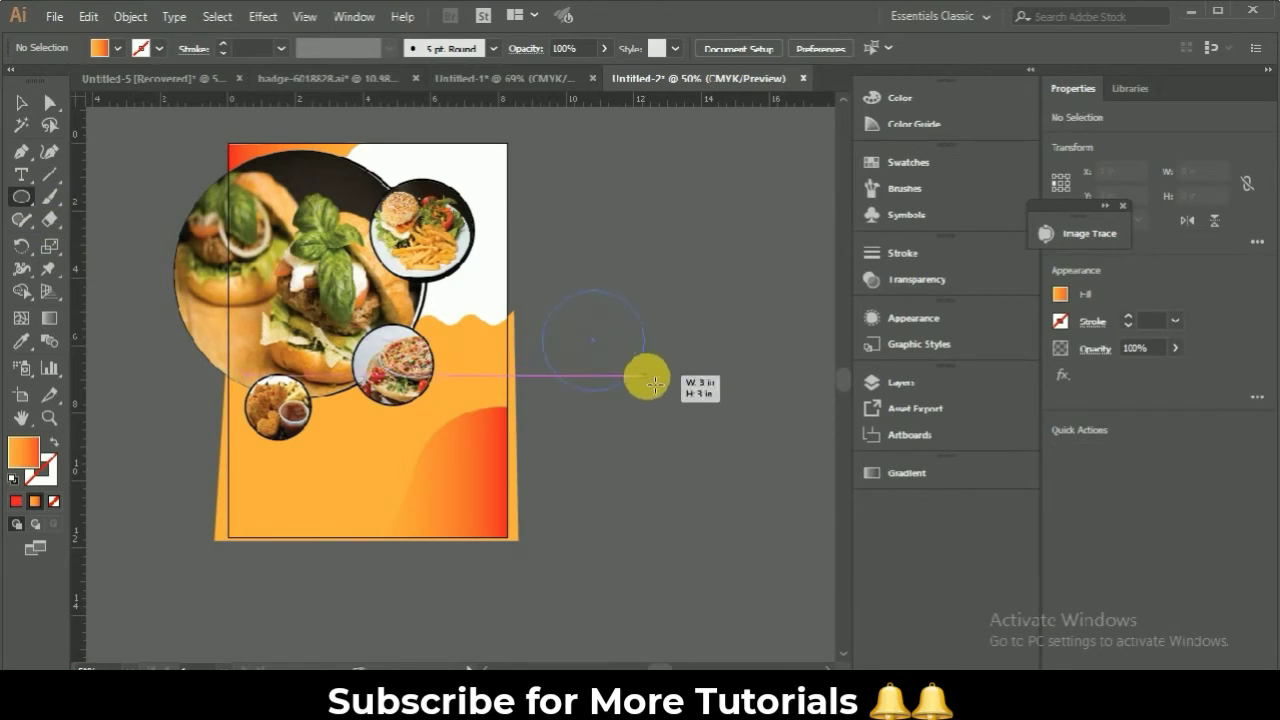
- Draw a white-filled circle about 2.134 in wide on the lower-right orange area
left_click_drag(600, 341, 647, 393)
left_click_drag(509, 440, 408, 422)
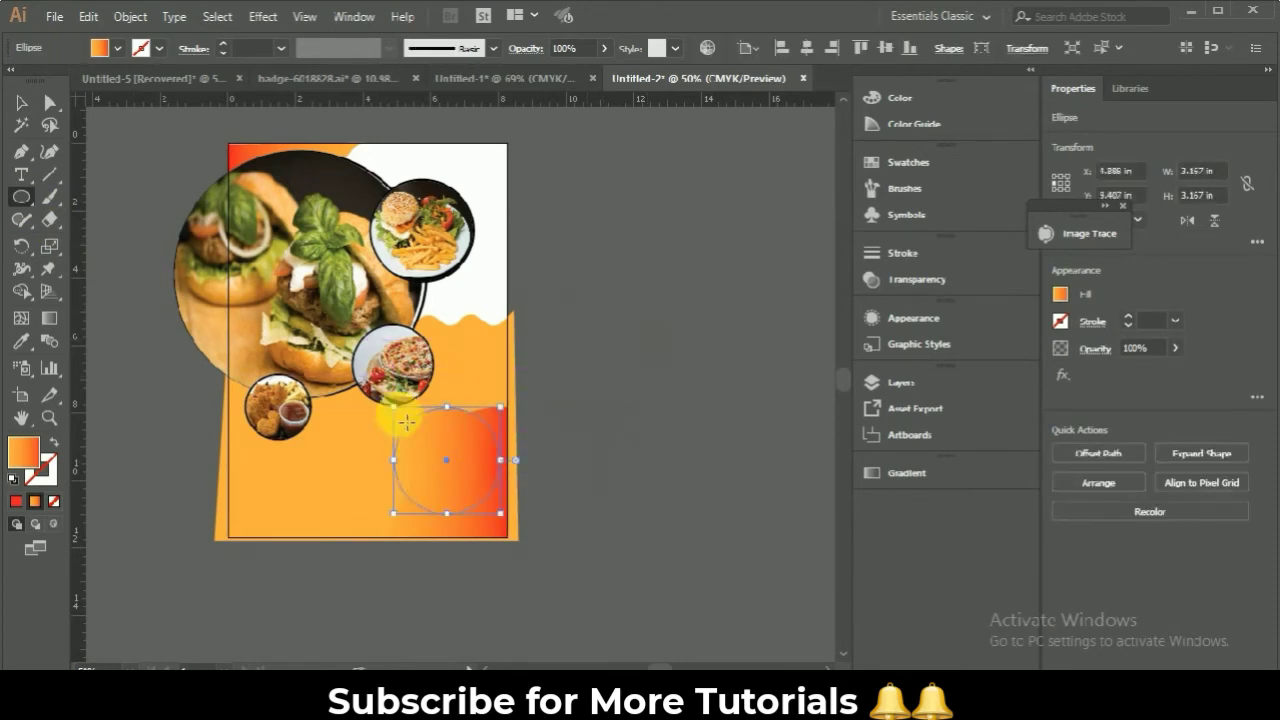
left_click_drag(450, 465, 435, 453)
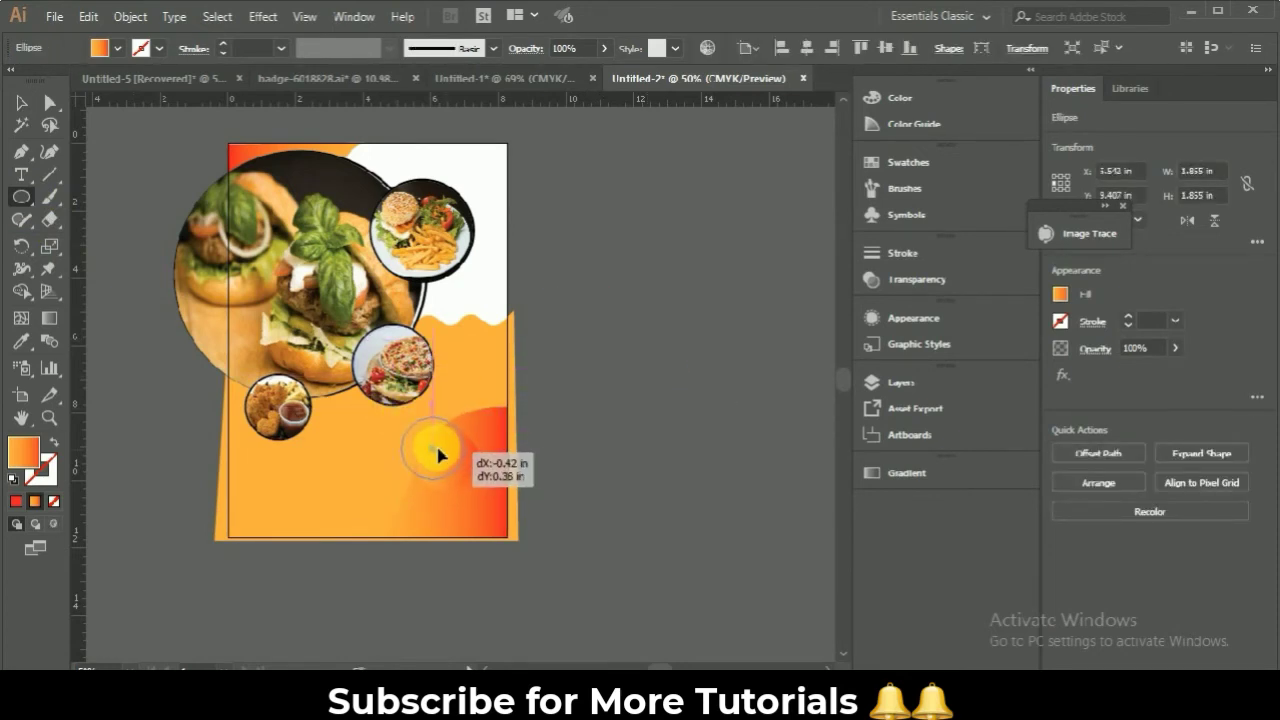
left_click(99, 47)
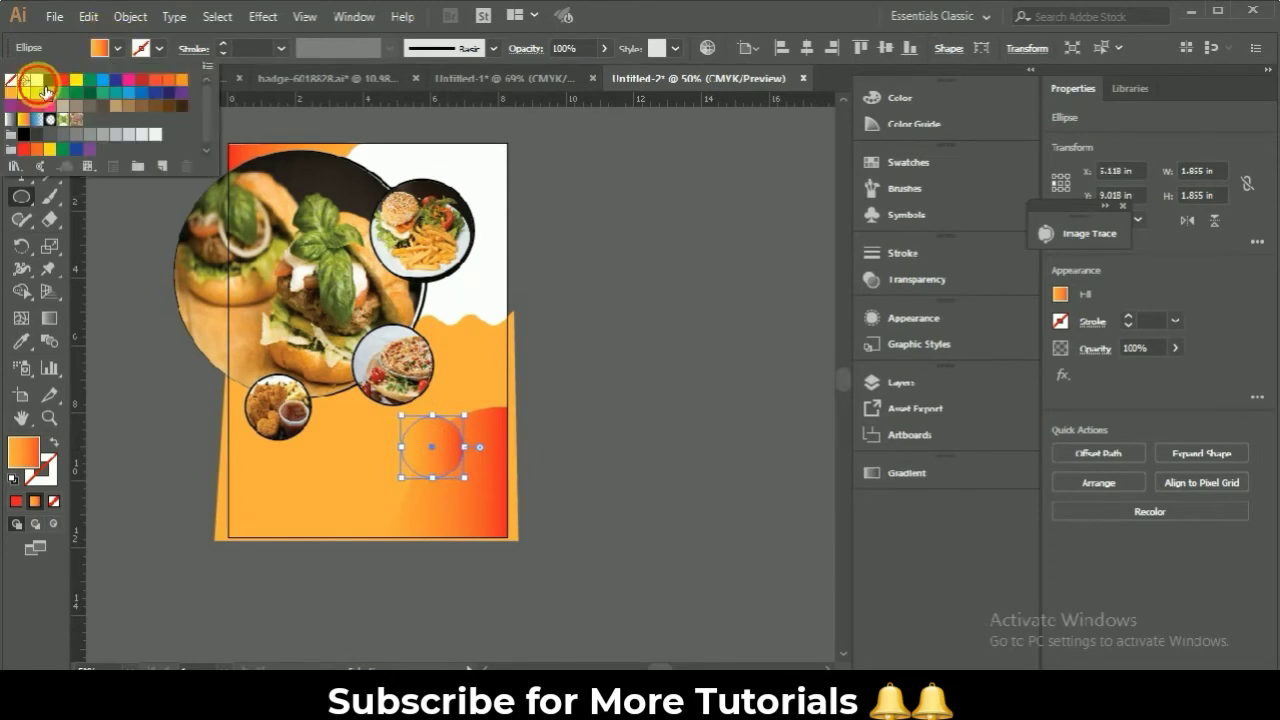
left_click(45, 91)
left_click(480, 416)
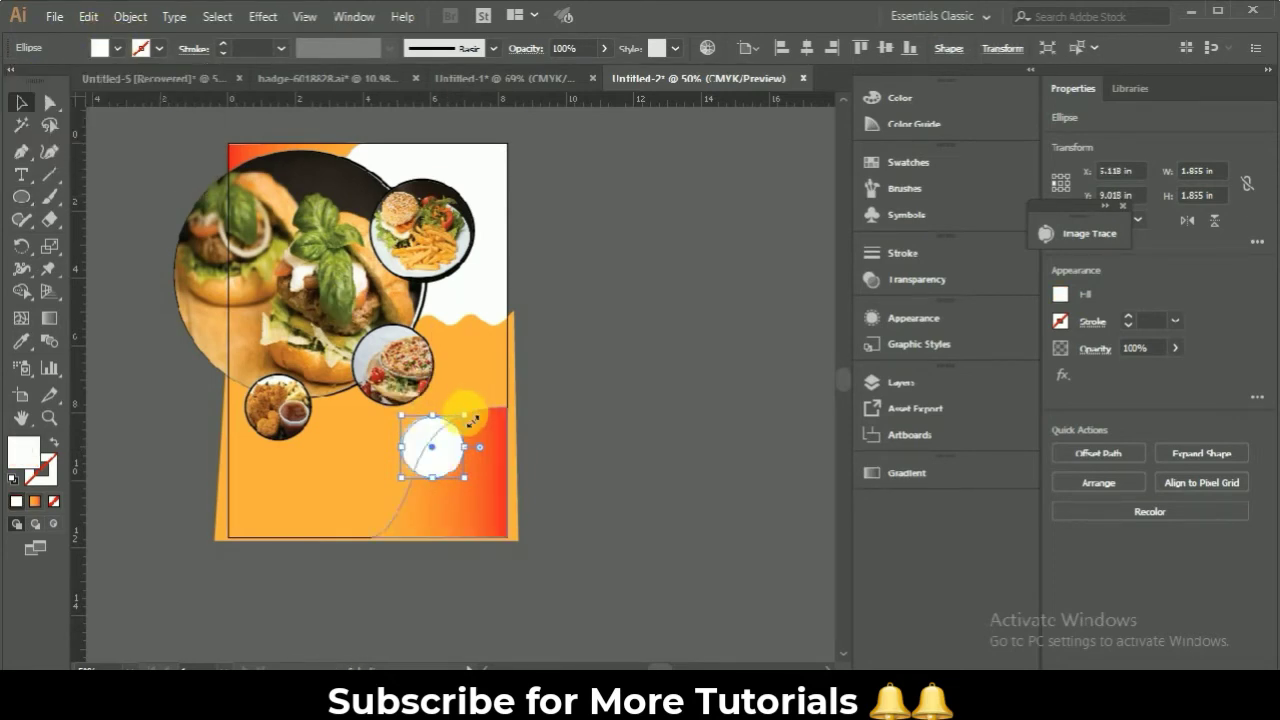
left_click_drag(472, 420, 519, 427)
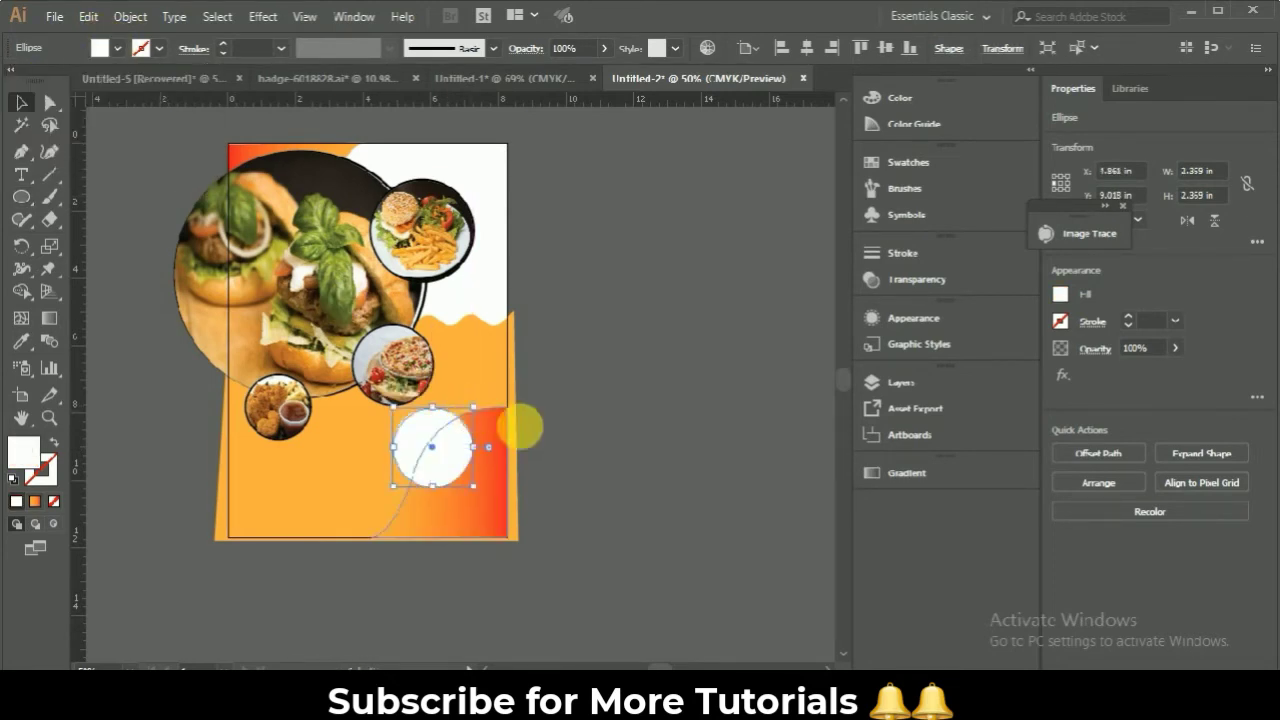
mouse_move(436, 450)
left_mouse_down()
mouse_move(468, 386)
mouse_move(433, 452)
mouse_move(398, 411)
left_mouse_up()
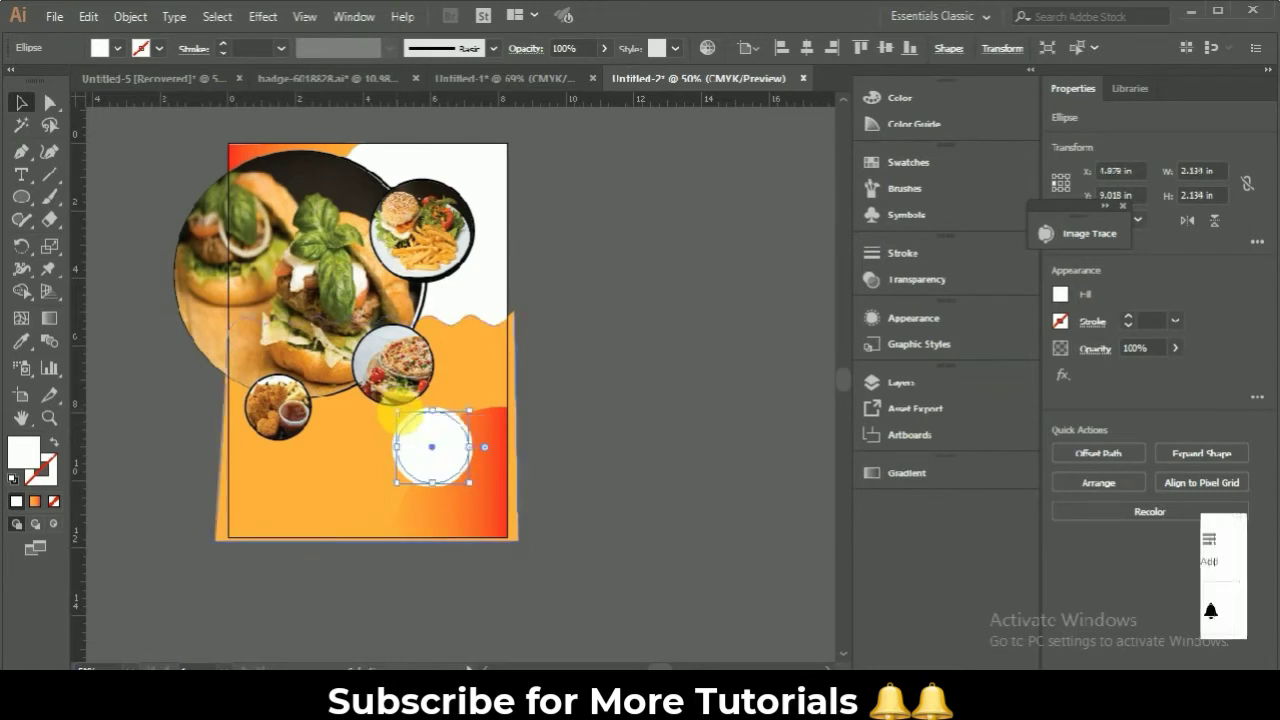
- Give the white circle a red dashed 3 pt outline and zoom to 66.67%
left_click(141, 48)
left_click(62, 79)
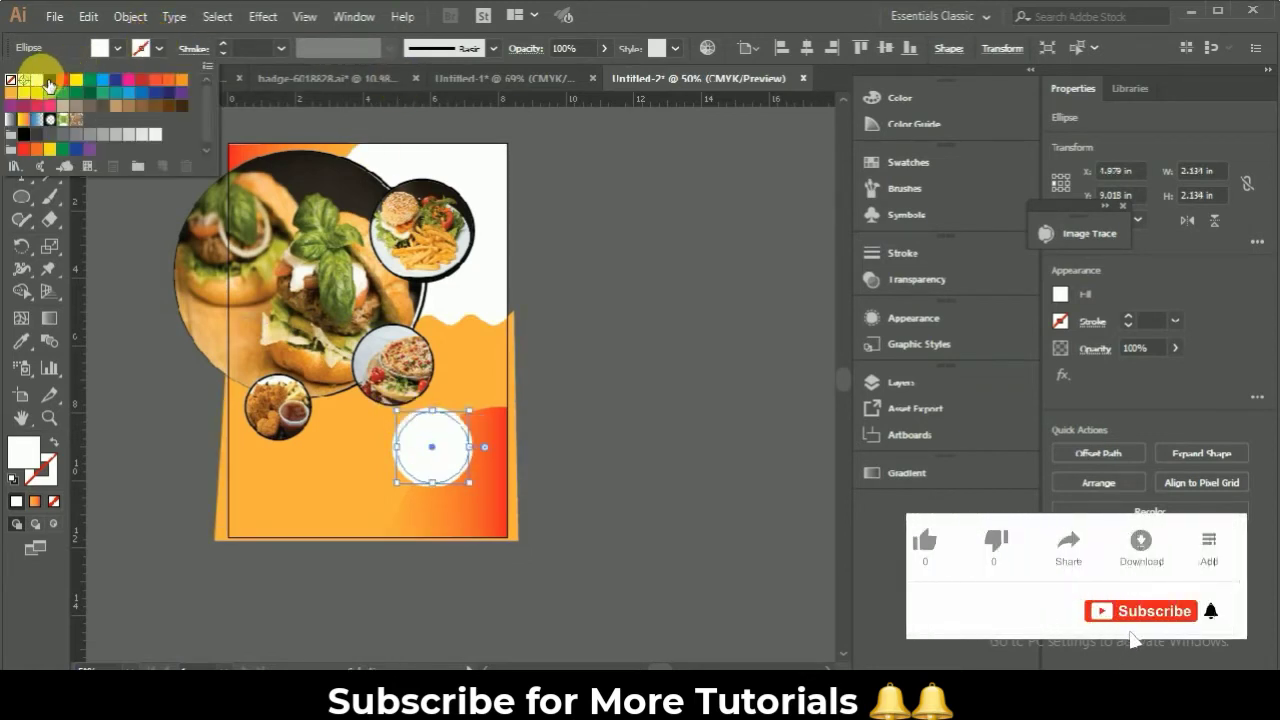
left_click(203, 50)
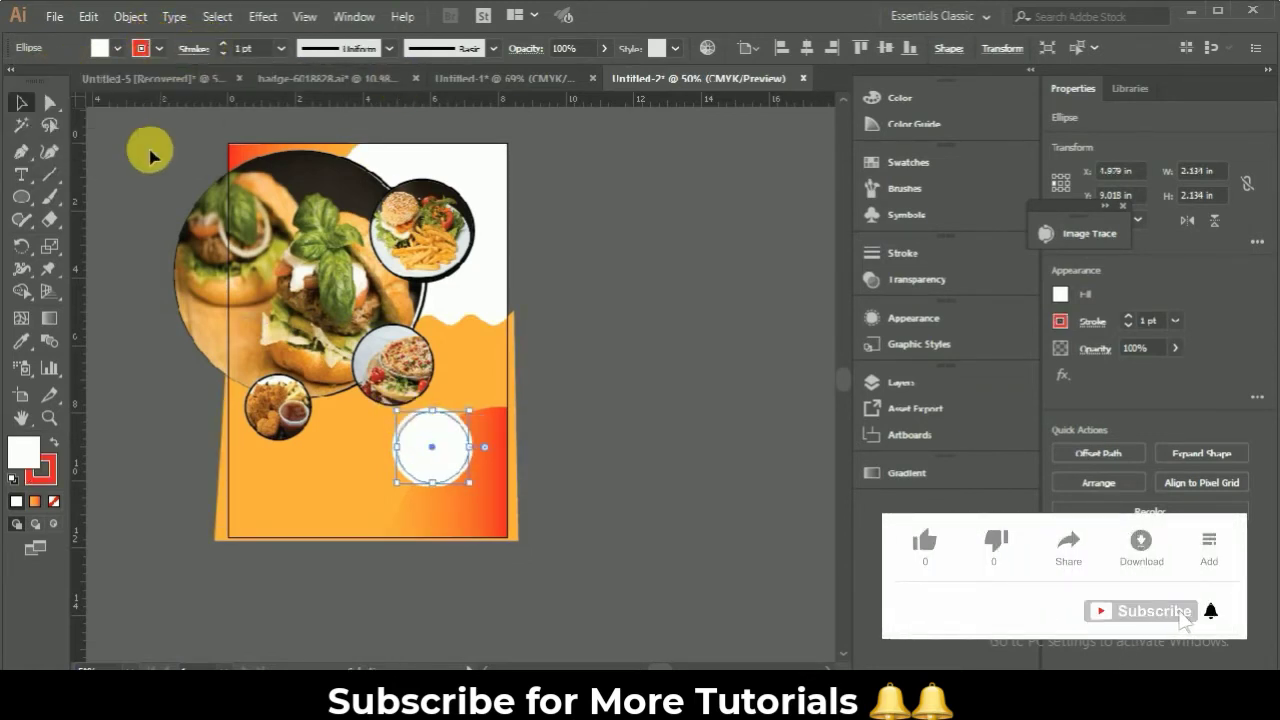
left_click(194, 48)
left_click(11, 178)
type("8")
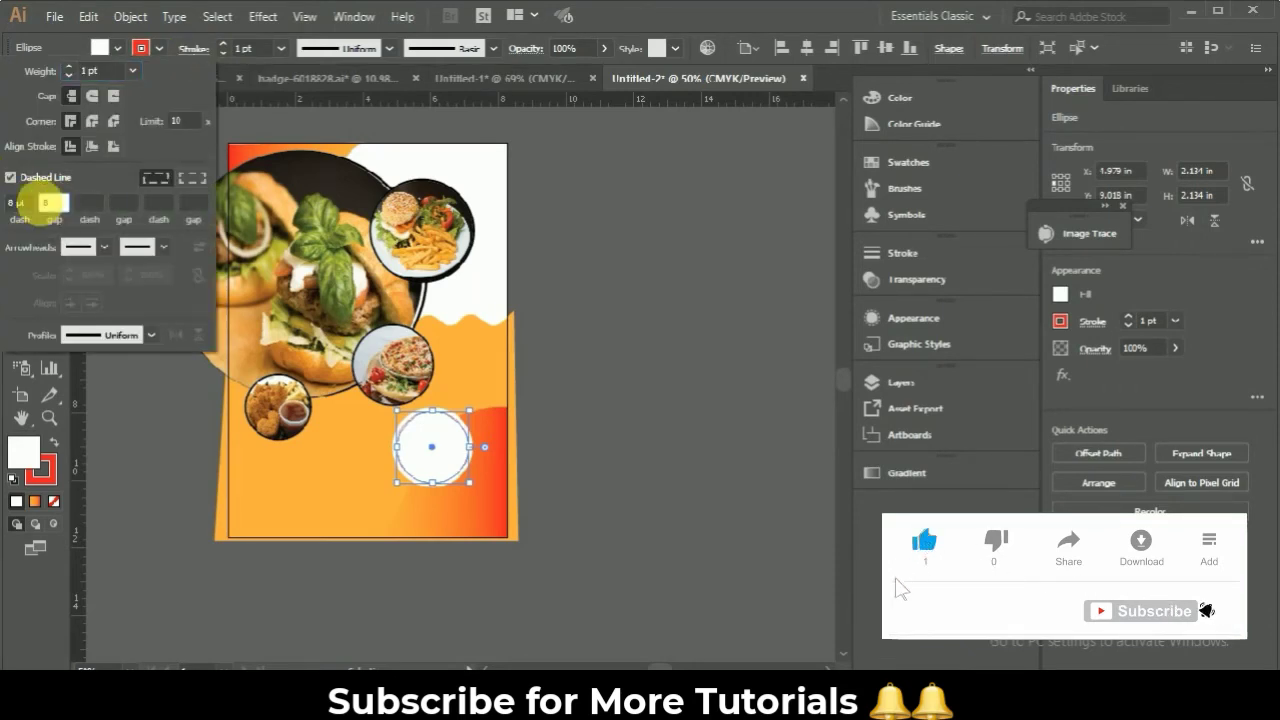
left_click(607, 176)
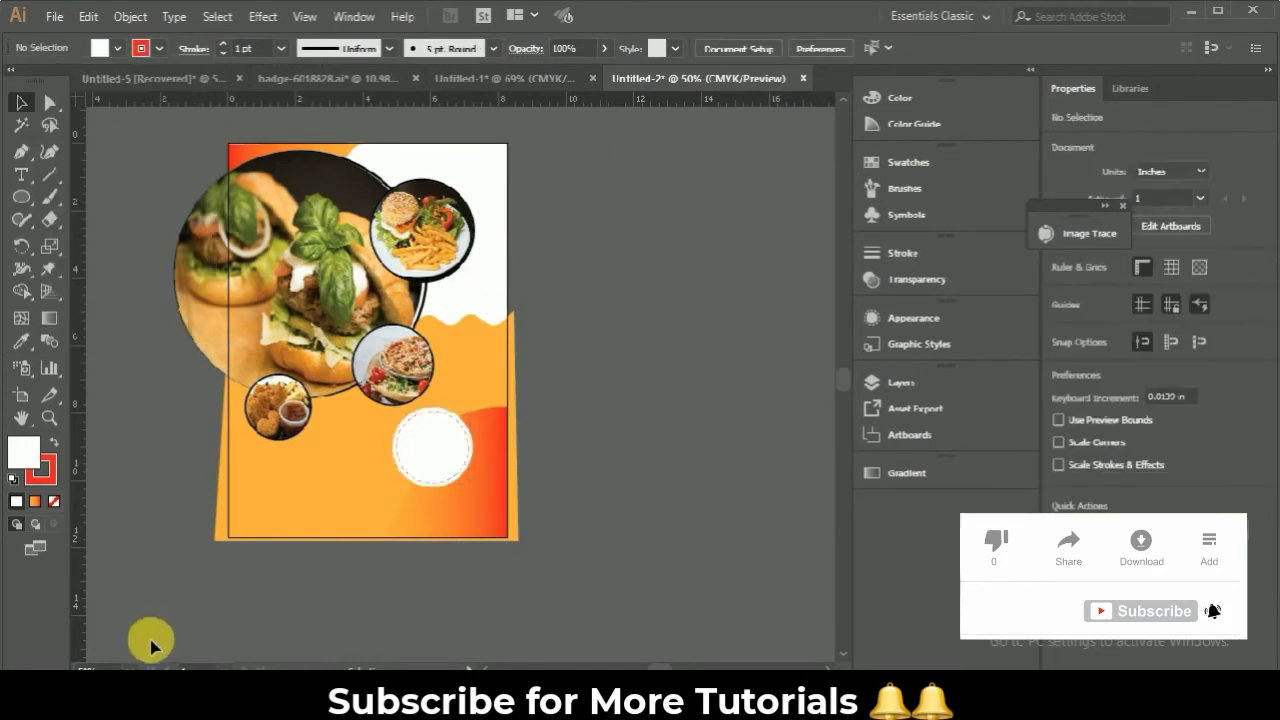
left_click(125, 660)
left_click(148, 434)
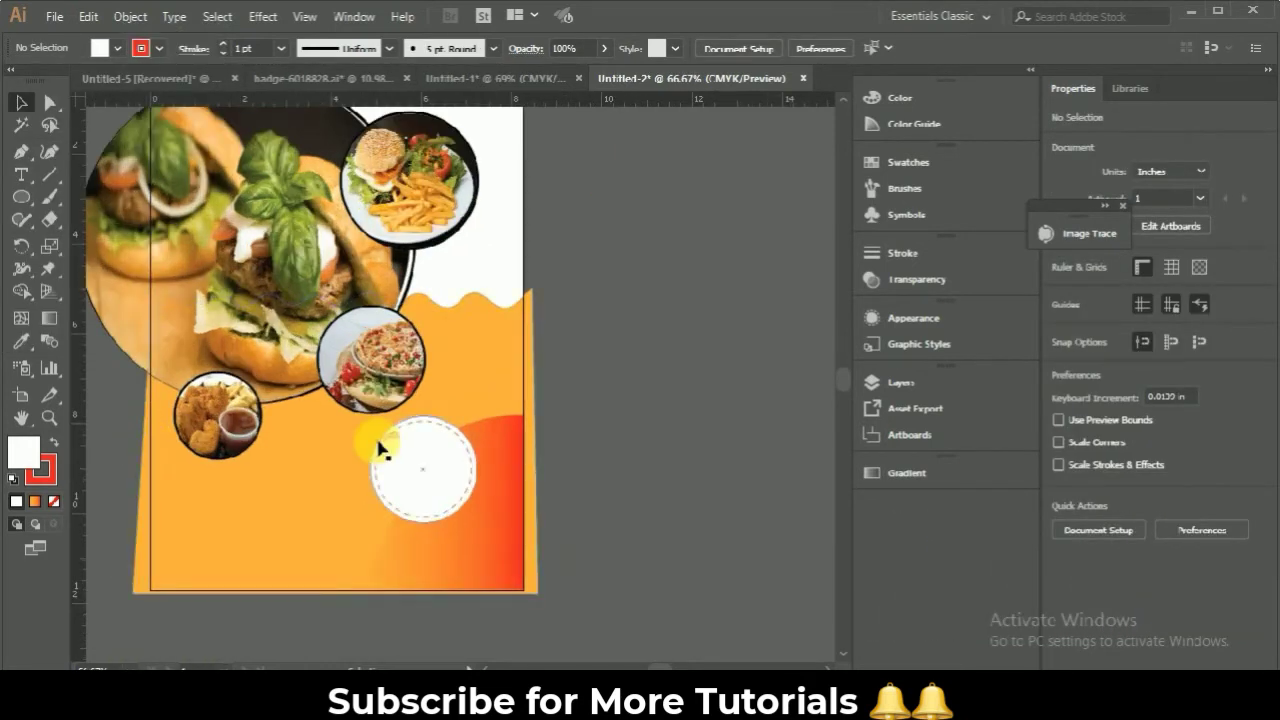
left_click(447, 428)
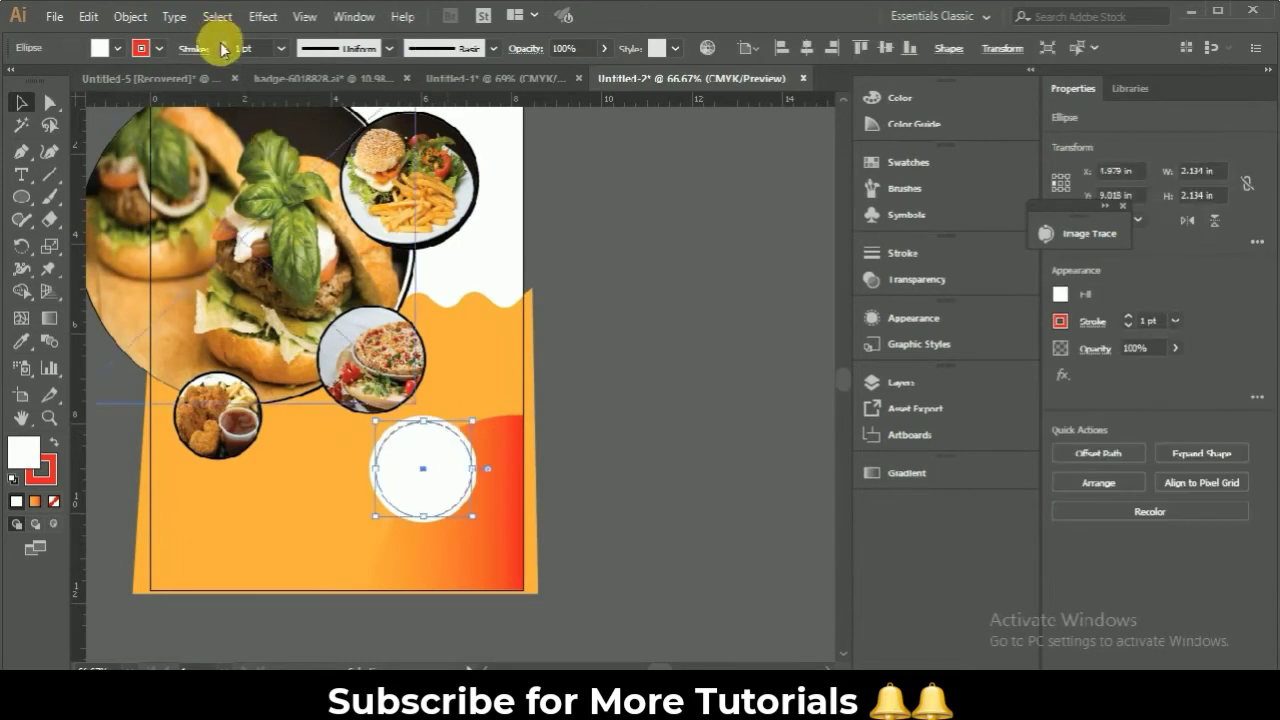
left_click(757, 298)
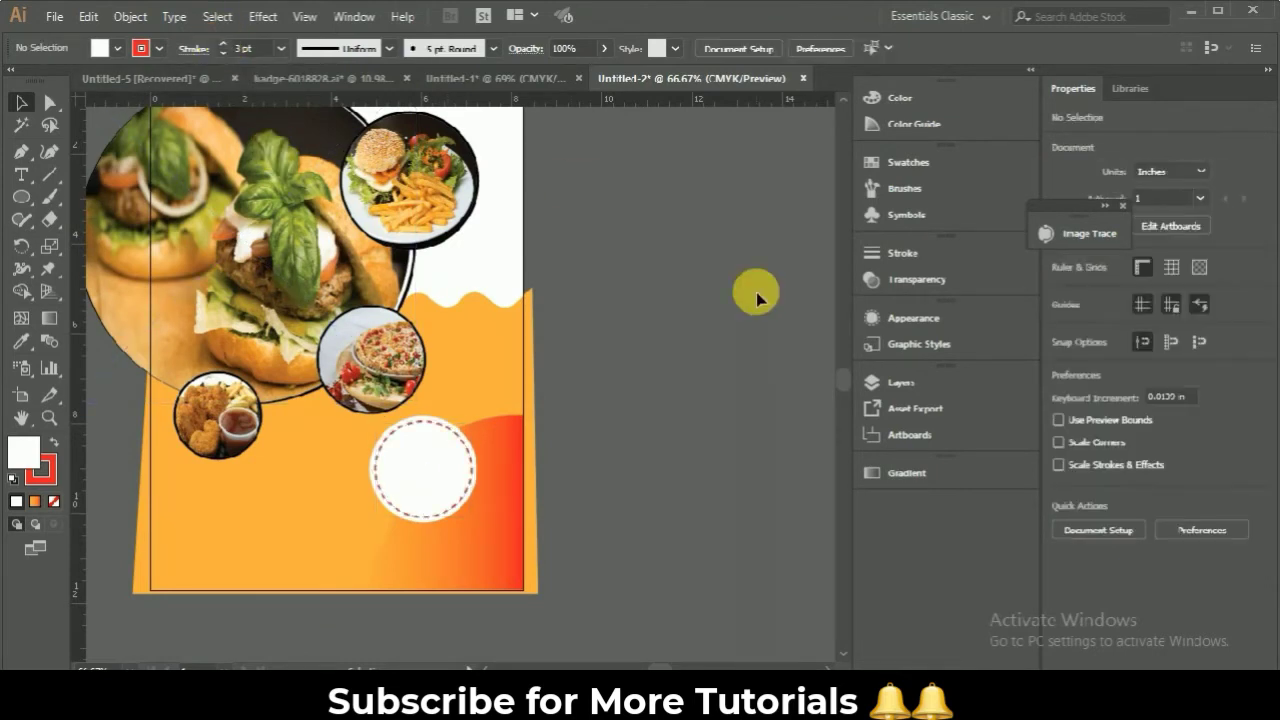
- Type 'Get 30% Discount' in the dashed circle, with 30% at 60 pt, all Bold Condensed
left_click(21, 174)
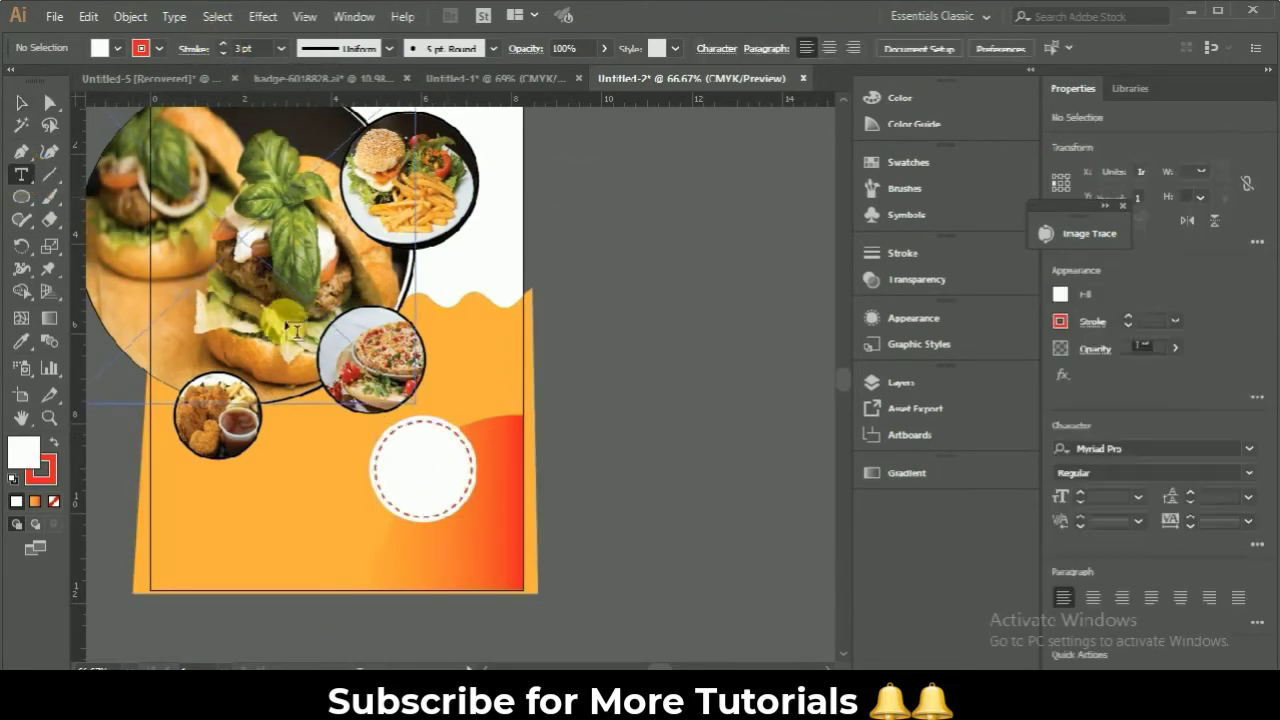
left_click(400, 468)
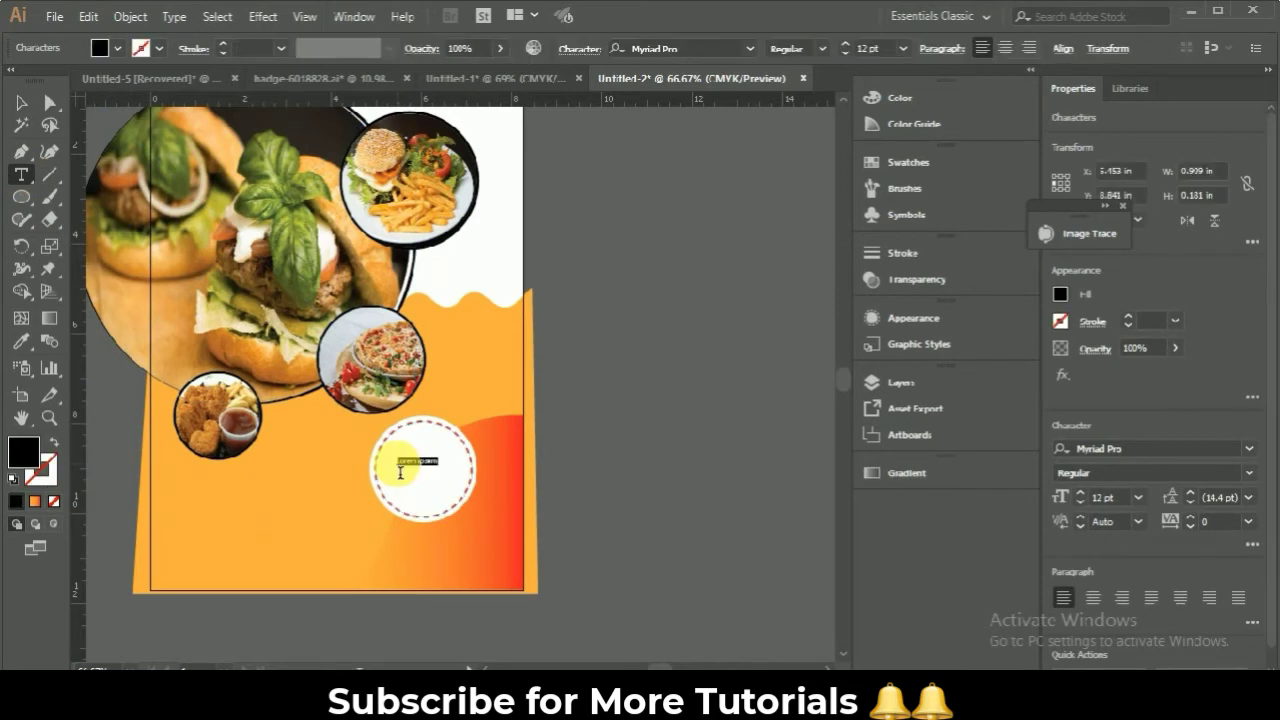
left_click(418, 466)
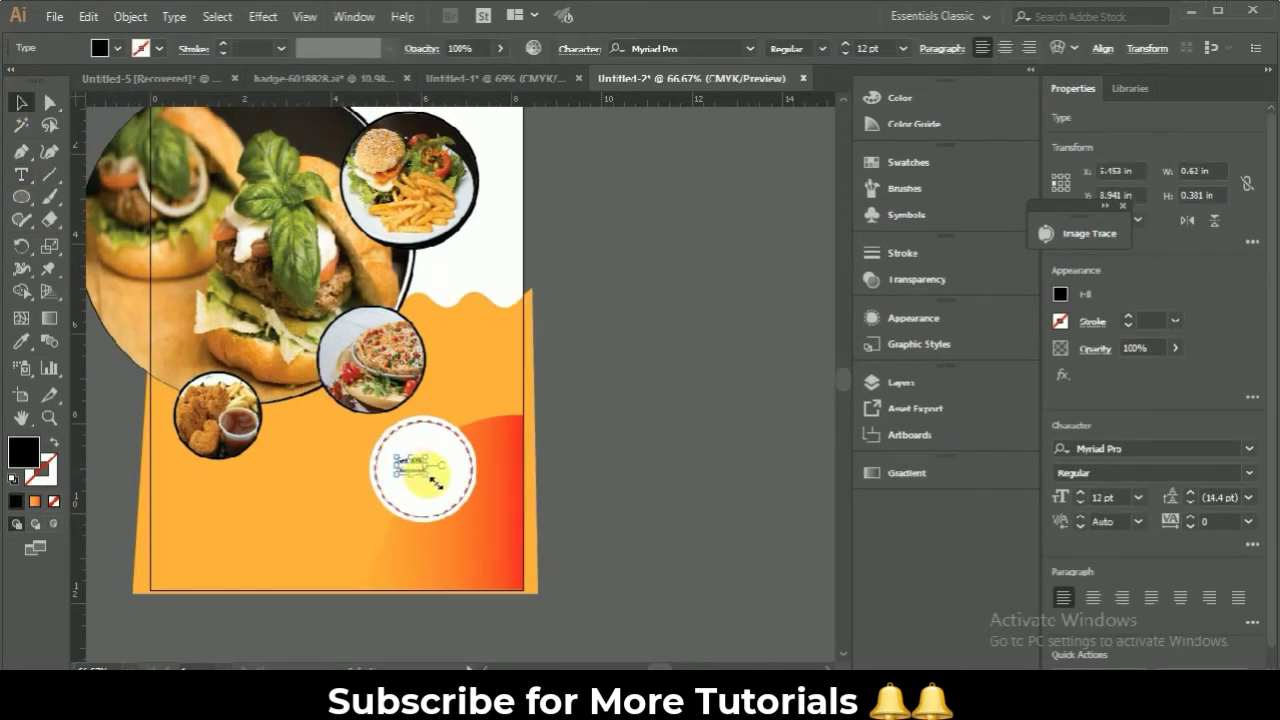
left_click_drag(436, 483, 444, 476)
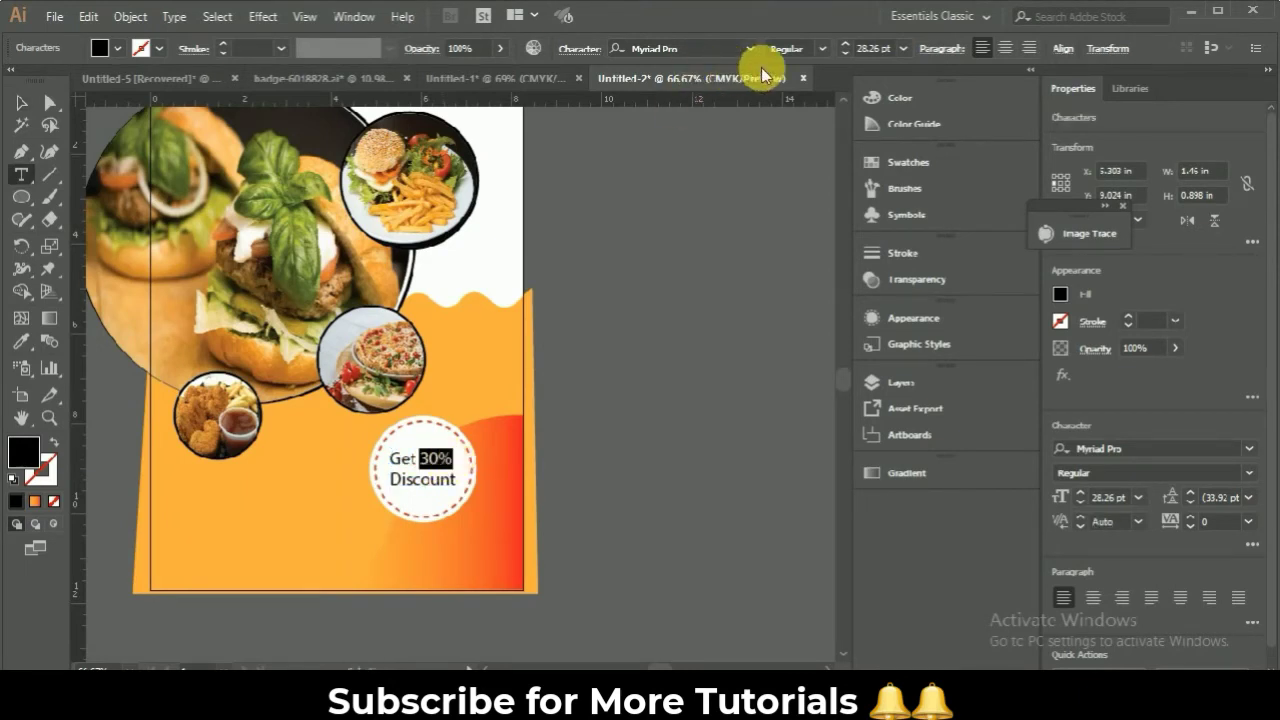
left_click(904, 48)
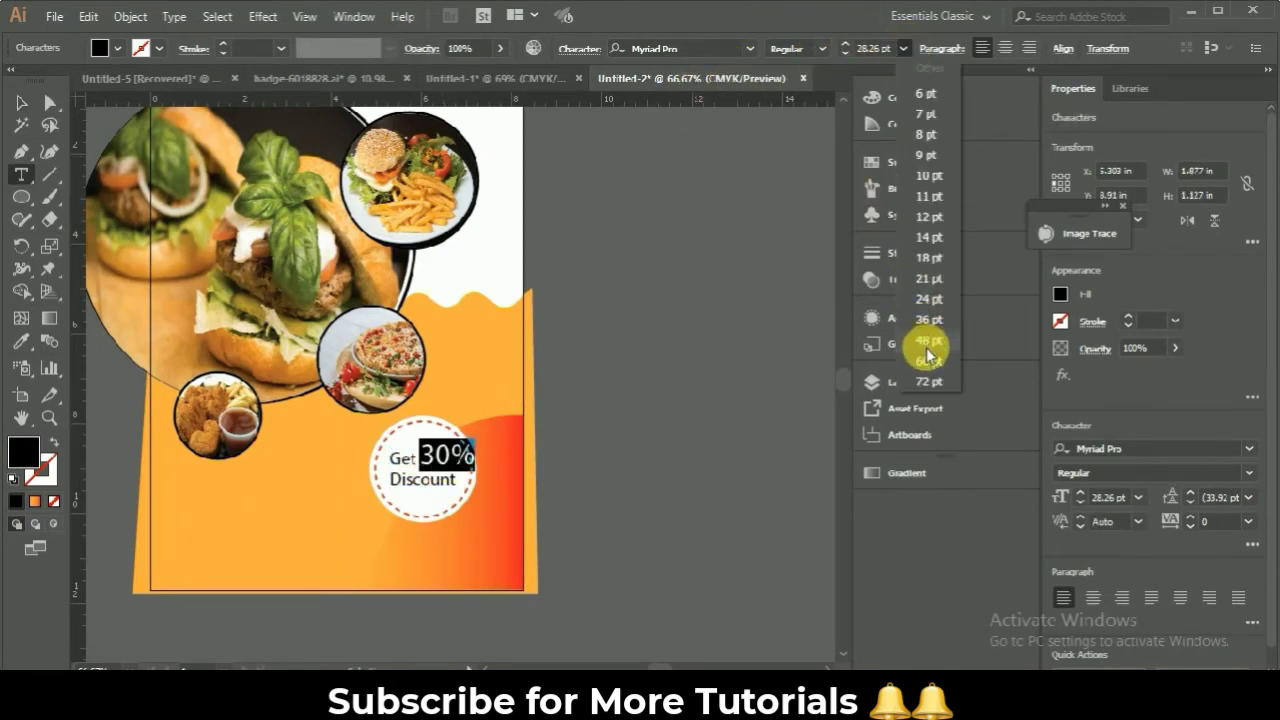
left_click(929, 361)
left_click(22, 105)
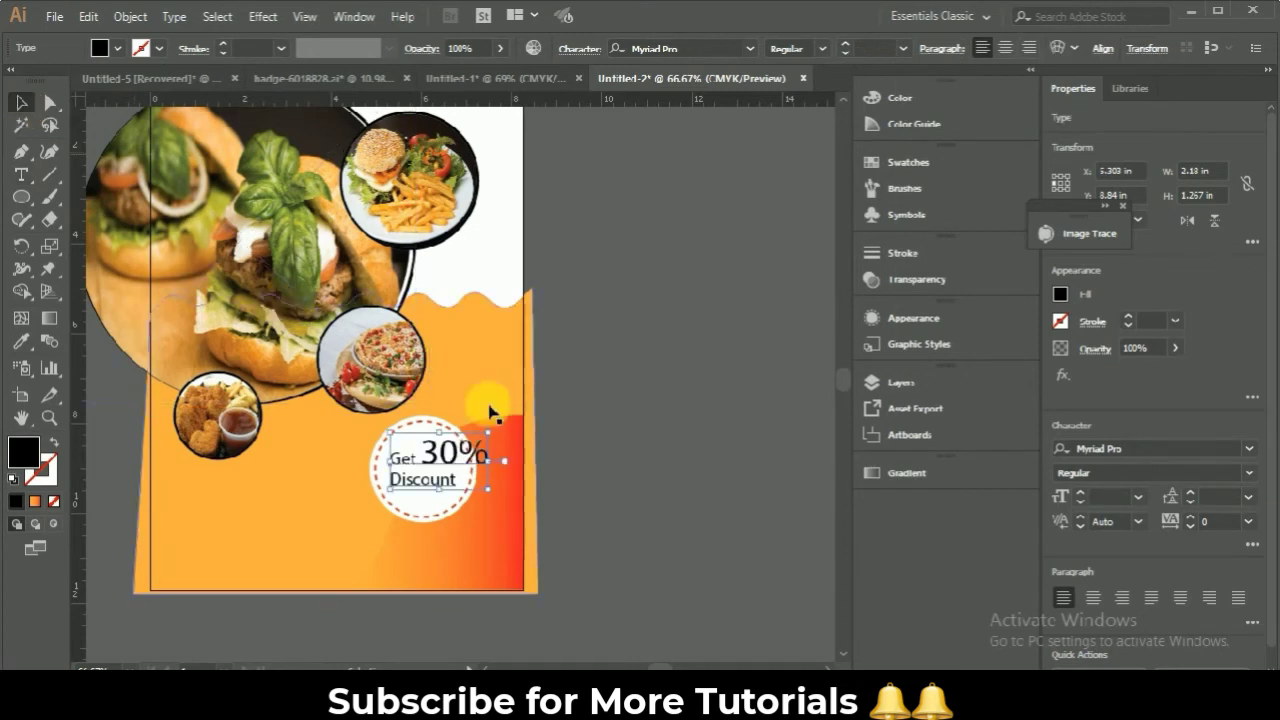
left_click(820, 52)
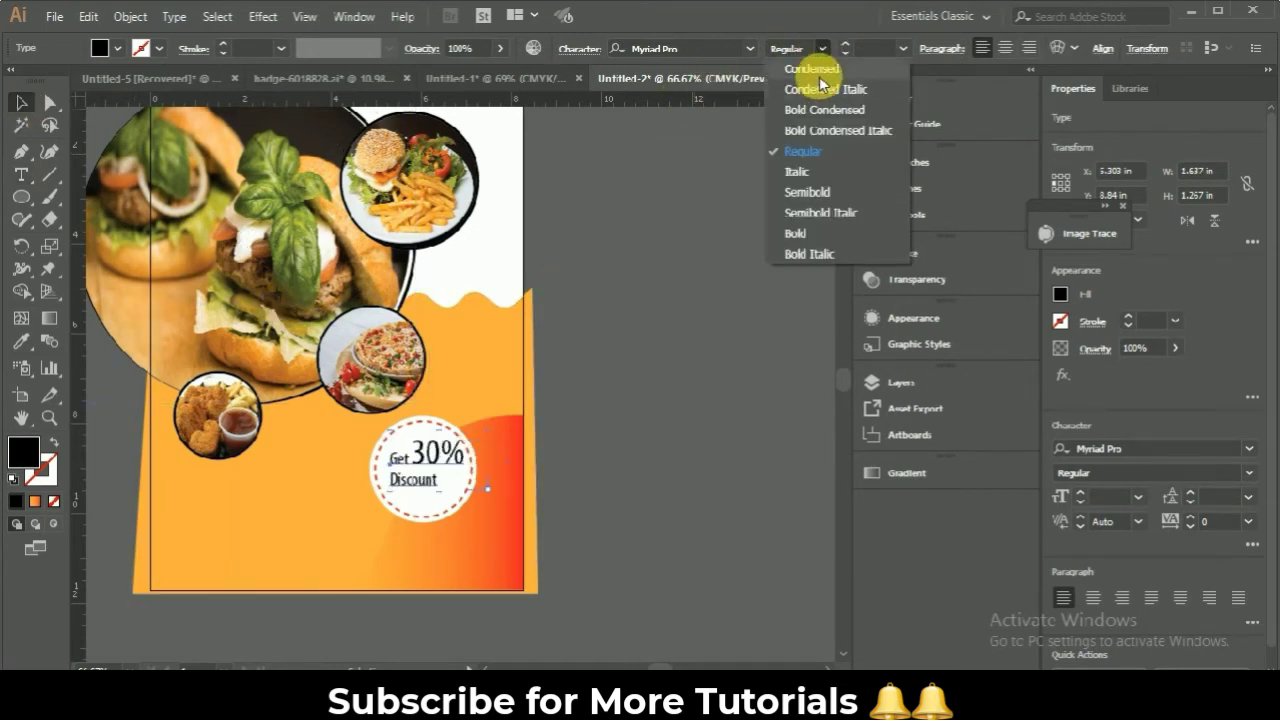
left_click(822, 112)
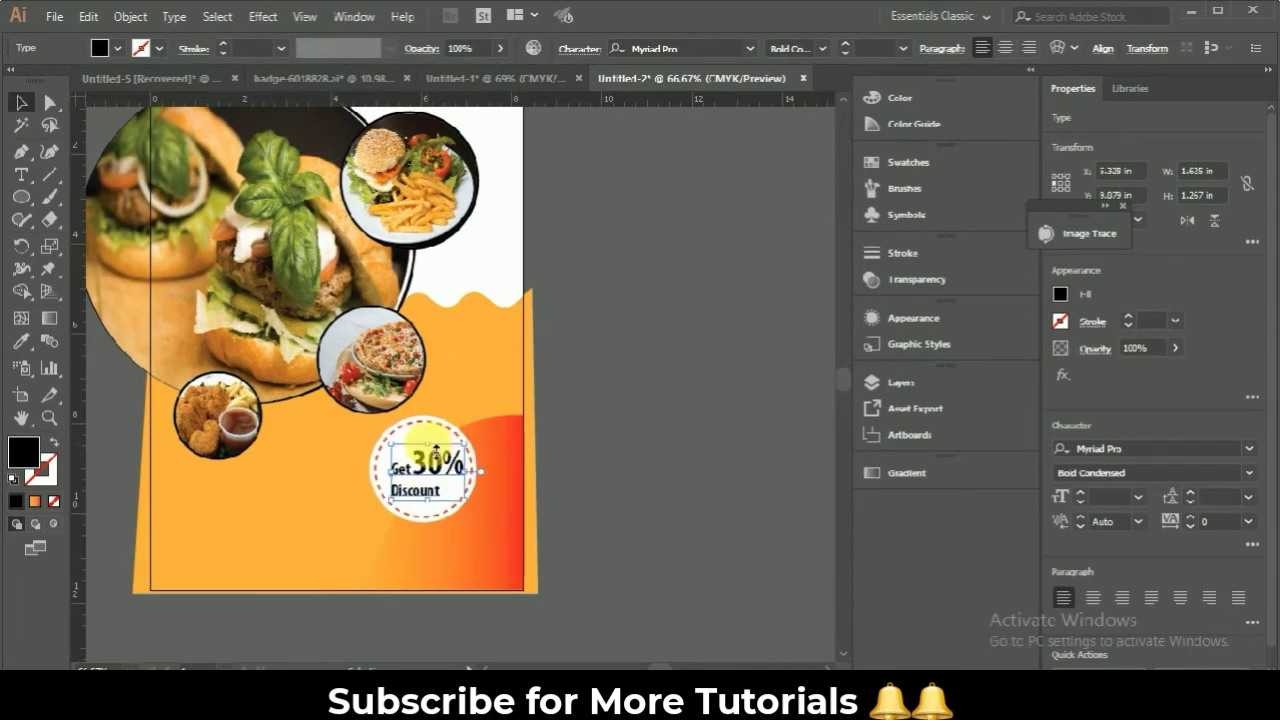
left_click(677, 460)
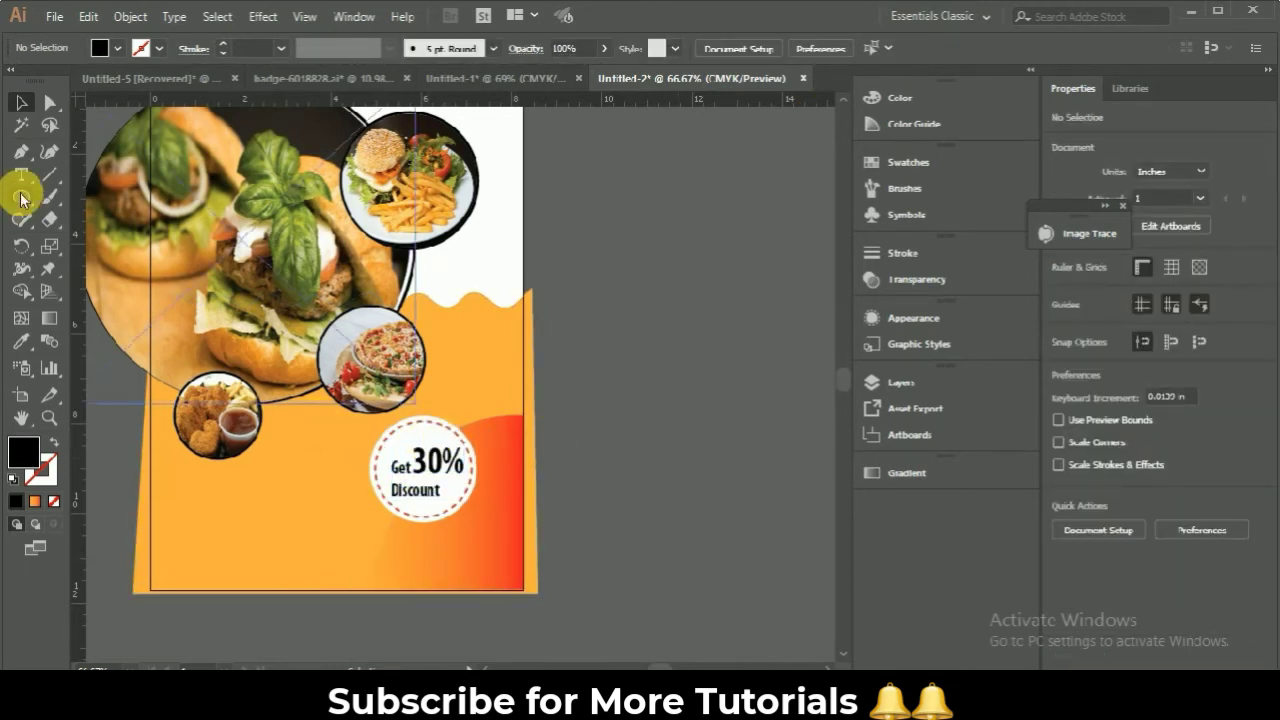
- Draw a rounded rectangle bar along the flyer's bottom edge
left_click_drag(21, 197, 94, 213)
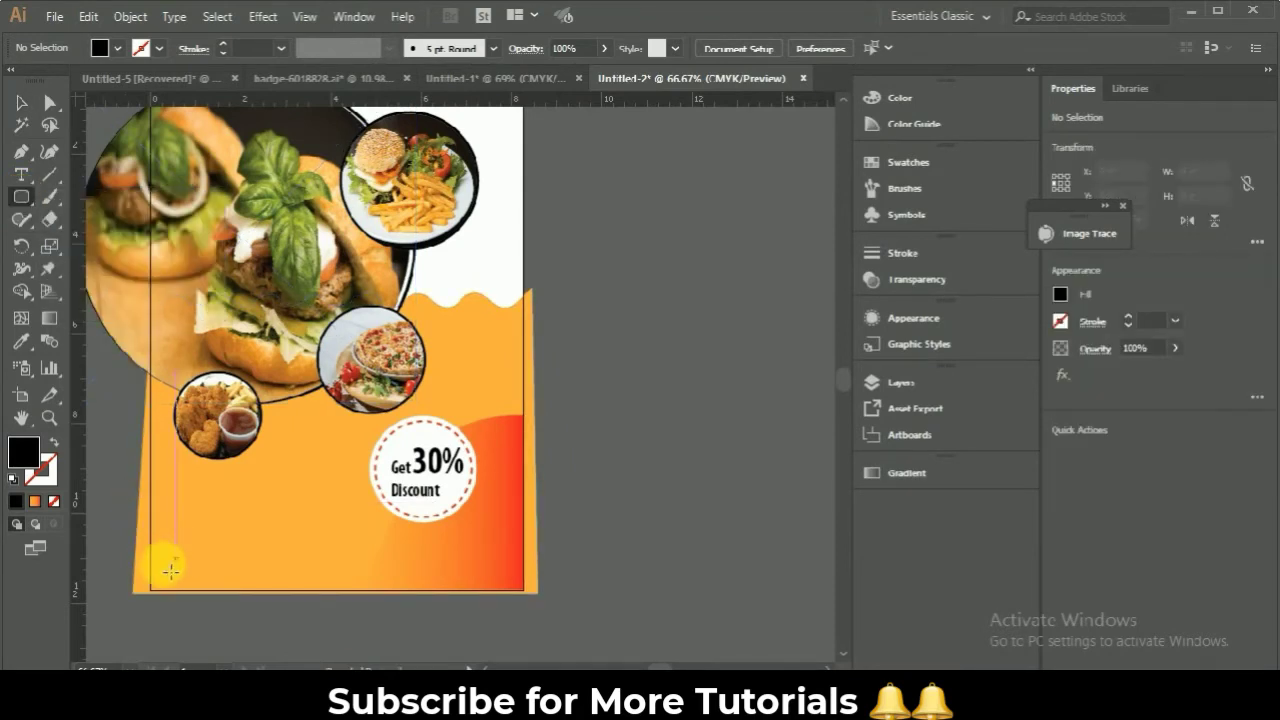
left_click_drag(170, 570, 376, 588)
left_click_drag(263, 578, 265, 572)
- Fill the bottom bar with solid orange-red and undo a stray small rectangle
left_click(38, 503)
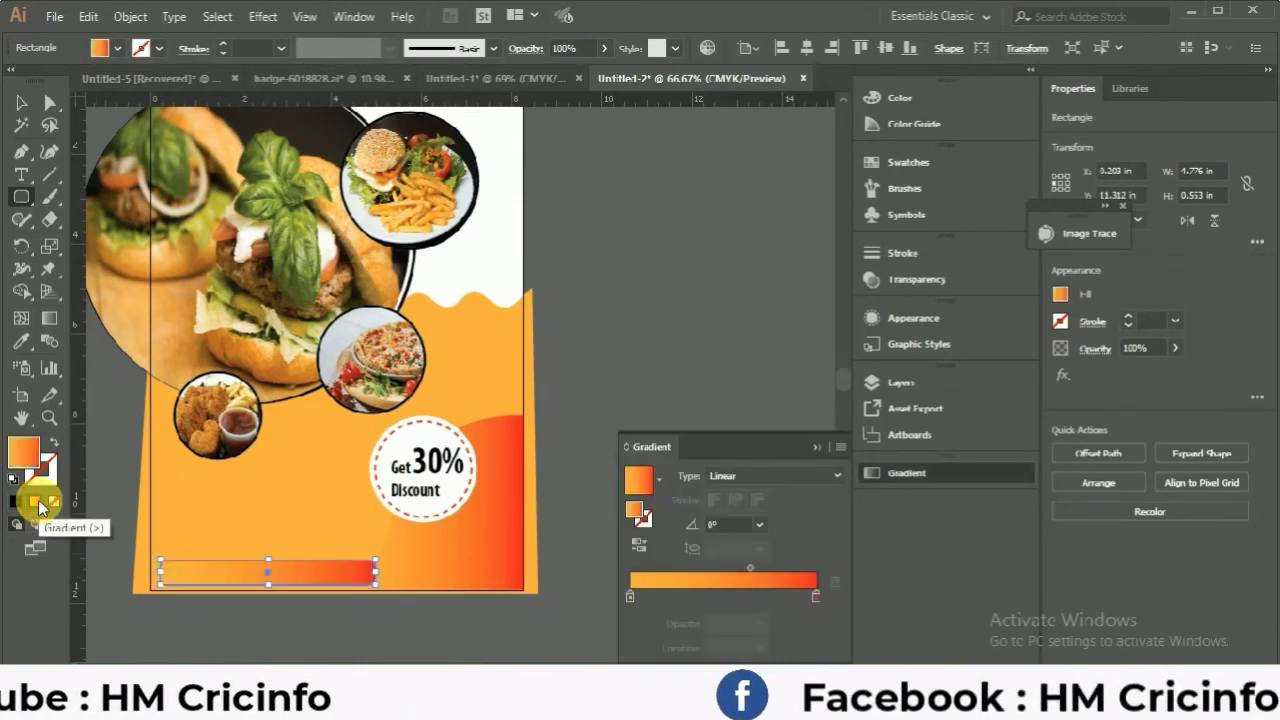
left_click(117, 47)
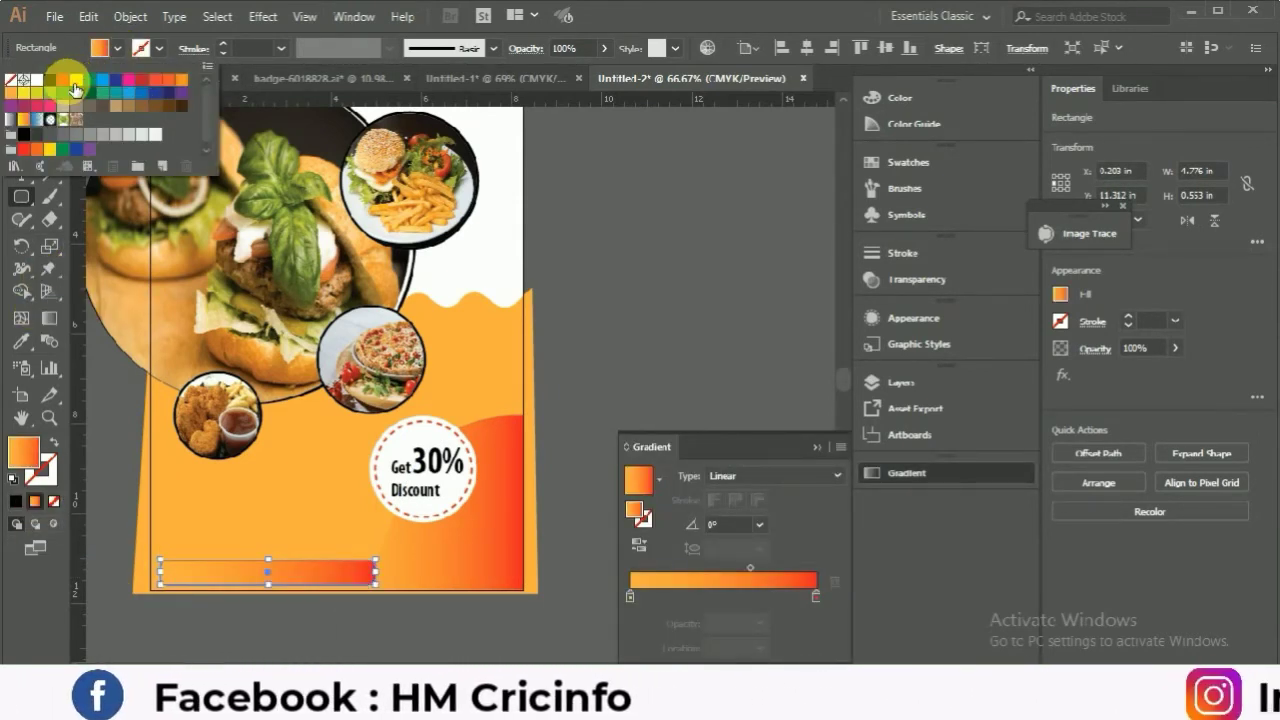
left_click(63, 79)
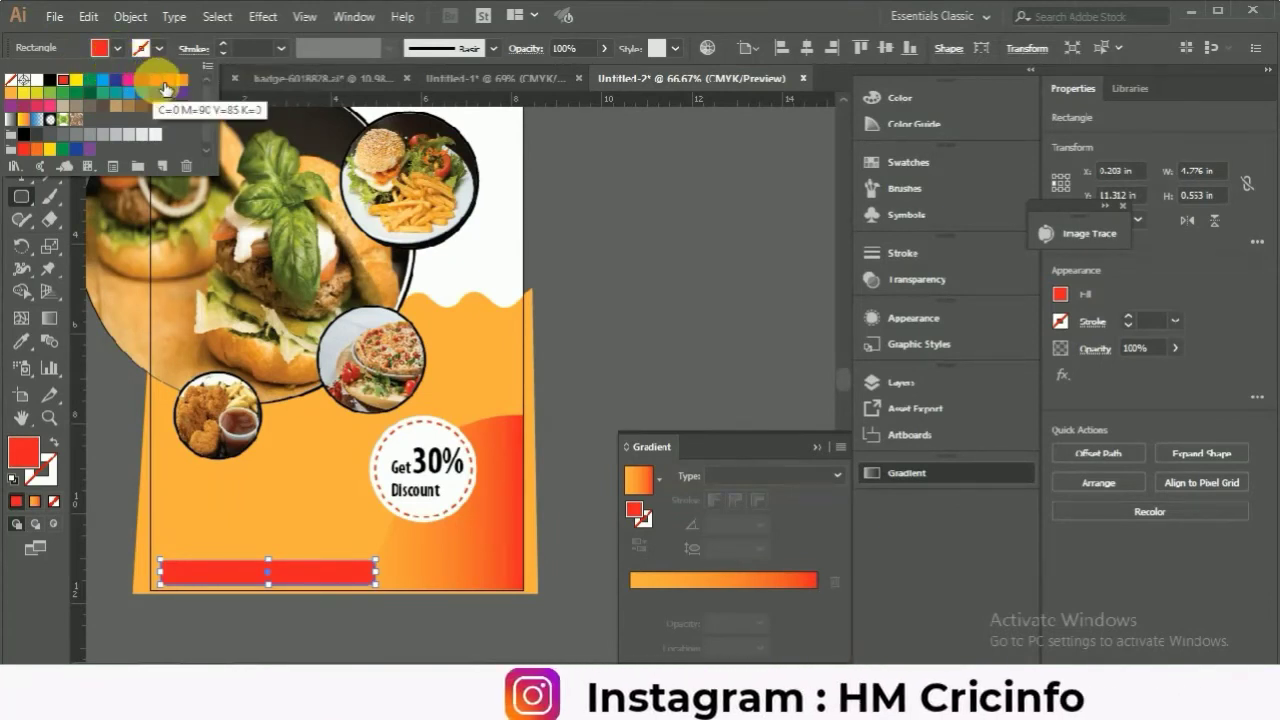
left_click(166, 80)
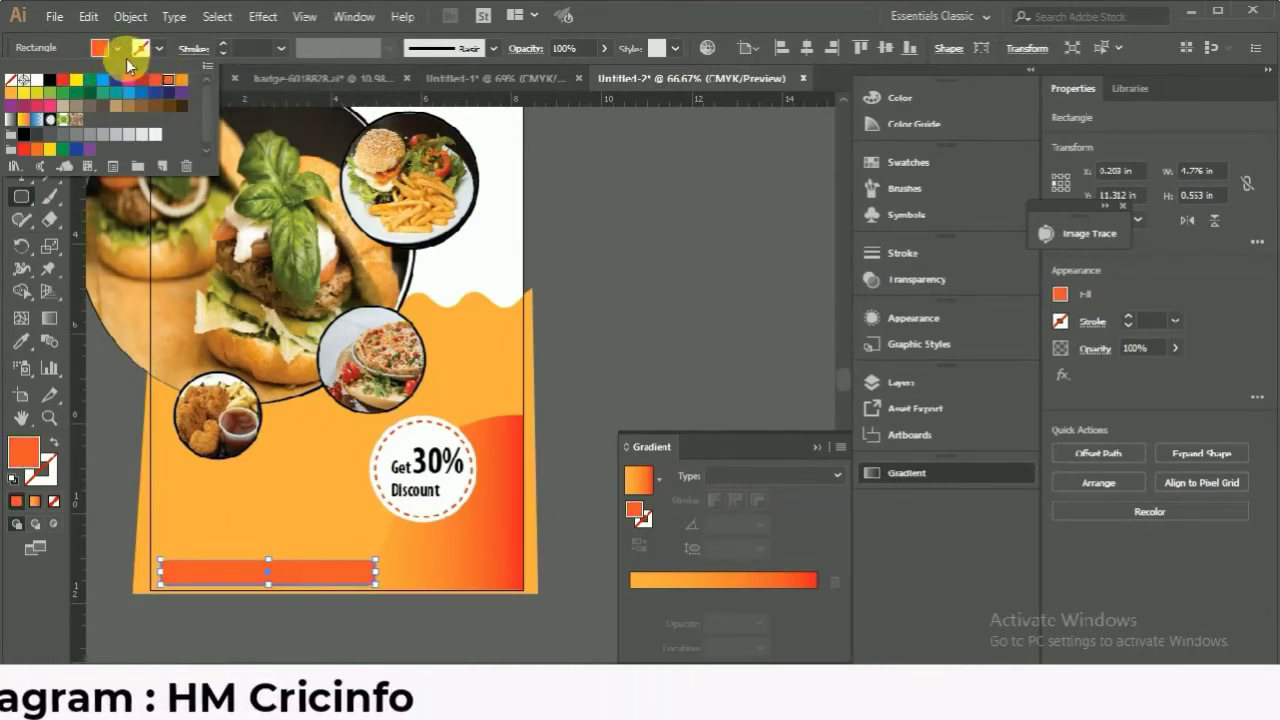
left_click(117, 48)
left_click_drag(659, 290, 557, 263)
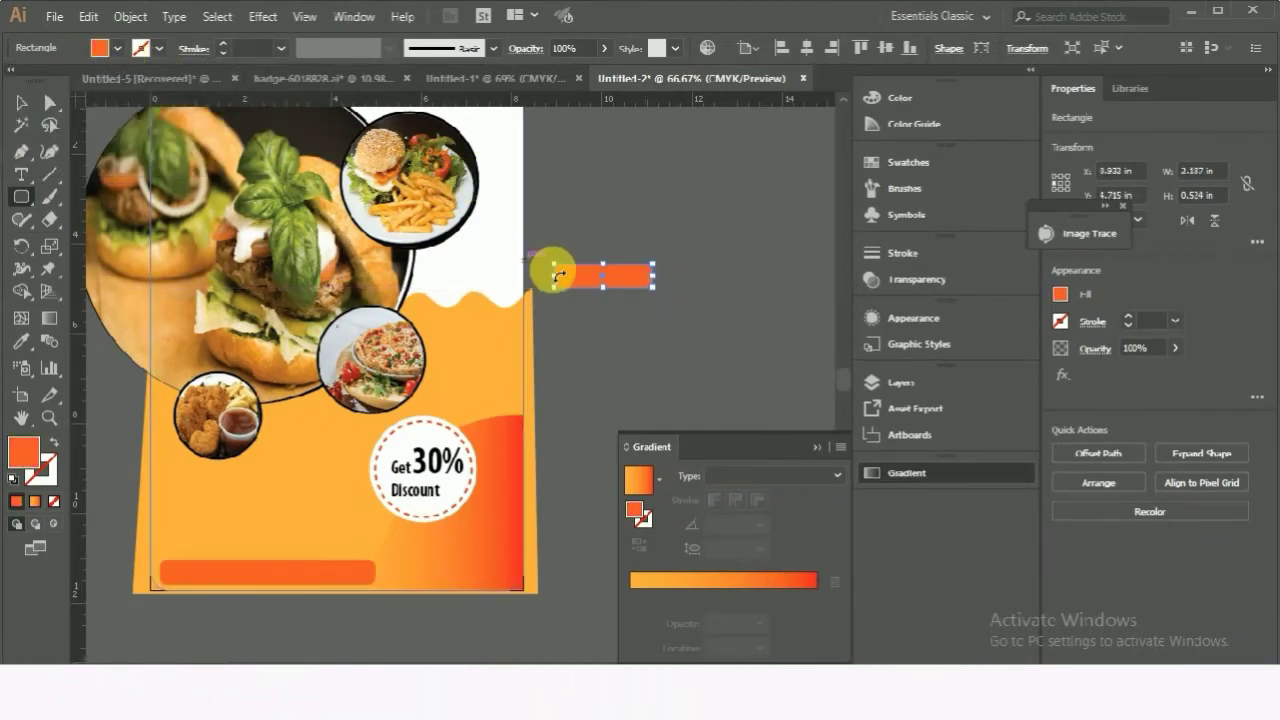
key("ctrl+z")
- Paste the Order Now line with the phone number as text on the orange bar
left_click(22, 175)
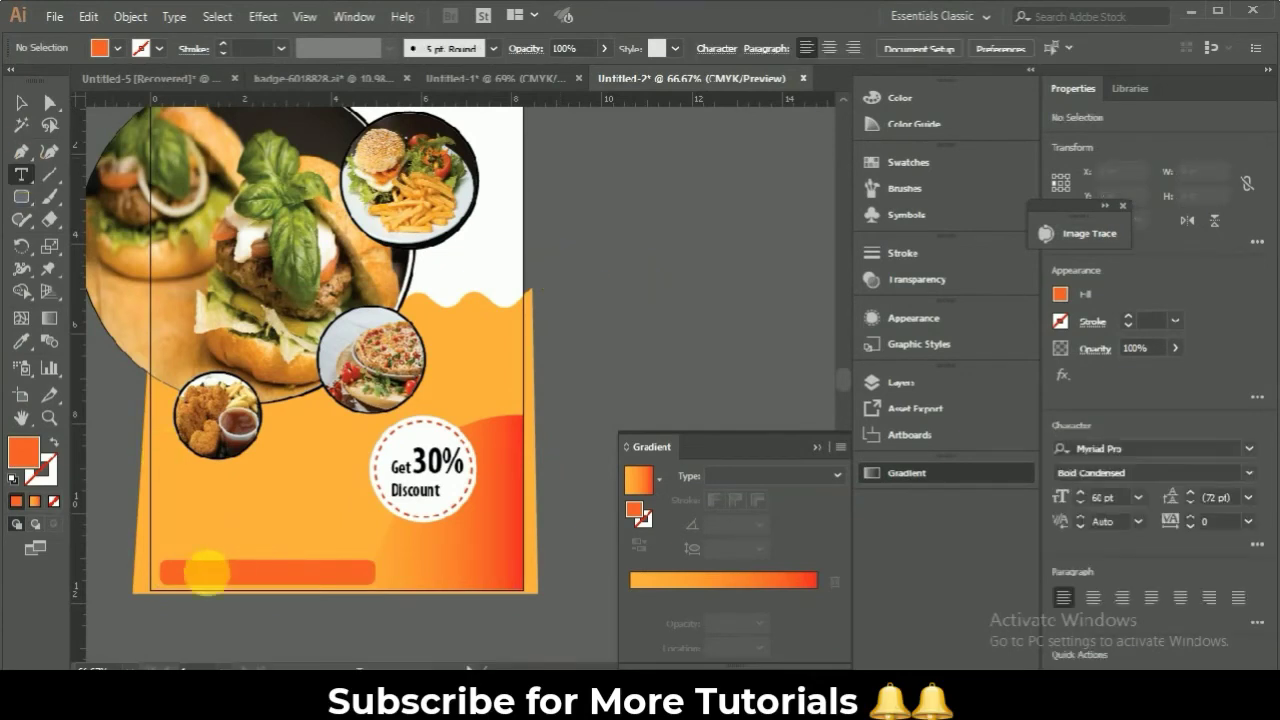
left_click(179, 573)
key("ctrl+v")
key("Escape")
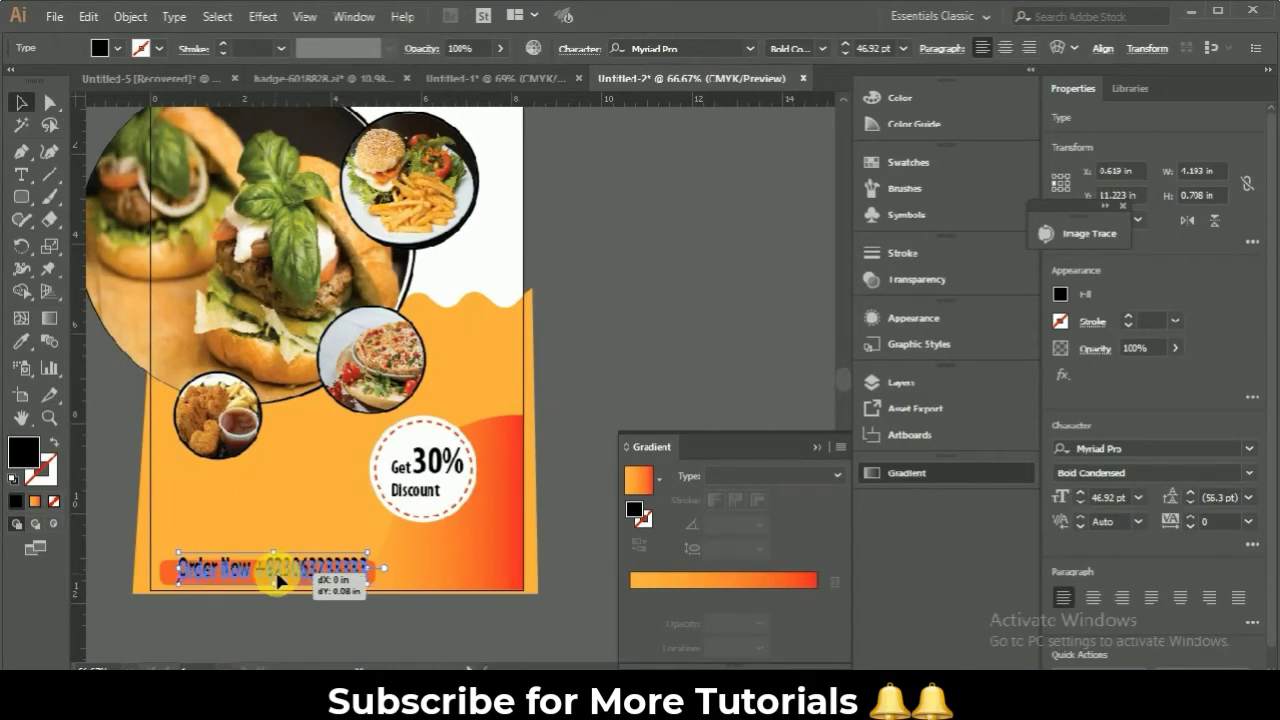
left_click_drag(278, 579, 279, 576)
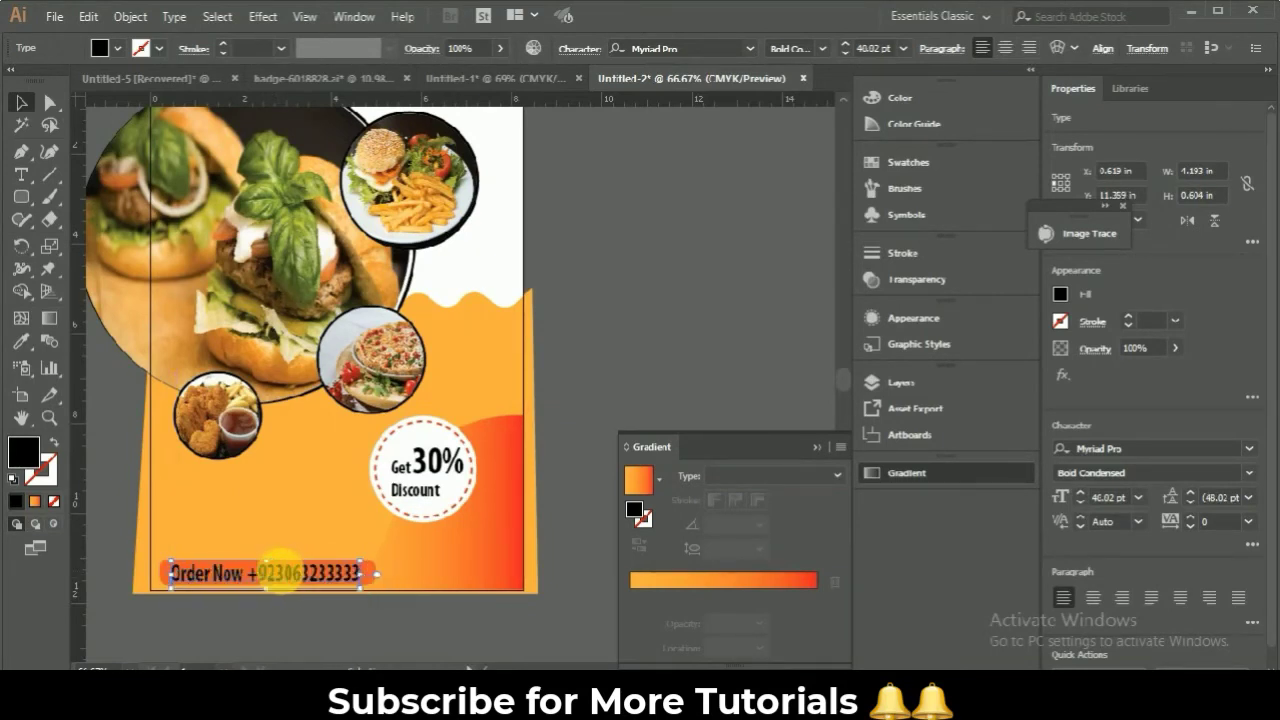
- Make the Order Now text white and scale it down to fit the bar
left_click(118, 54)
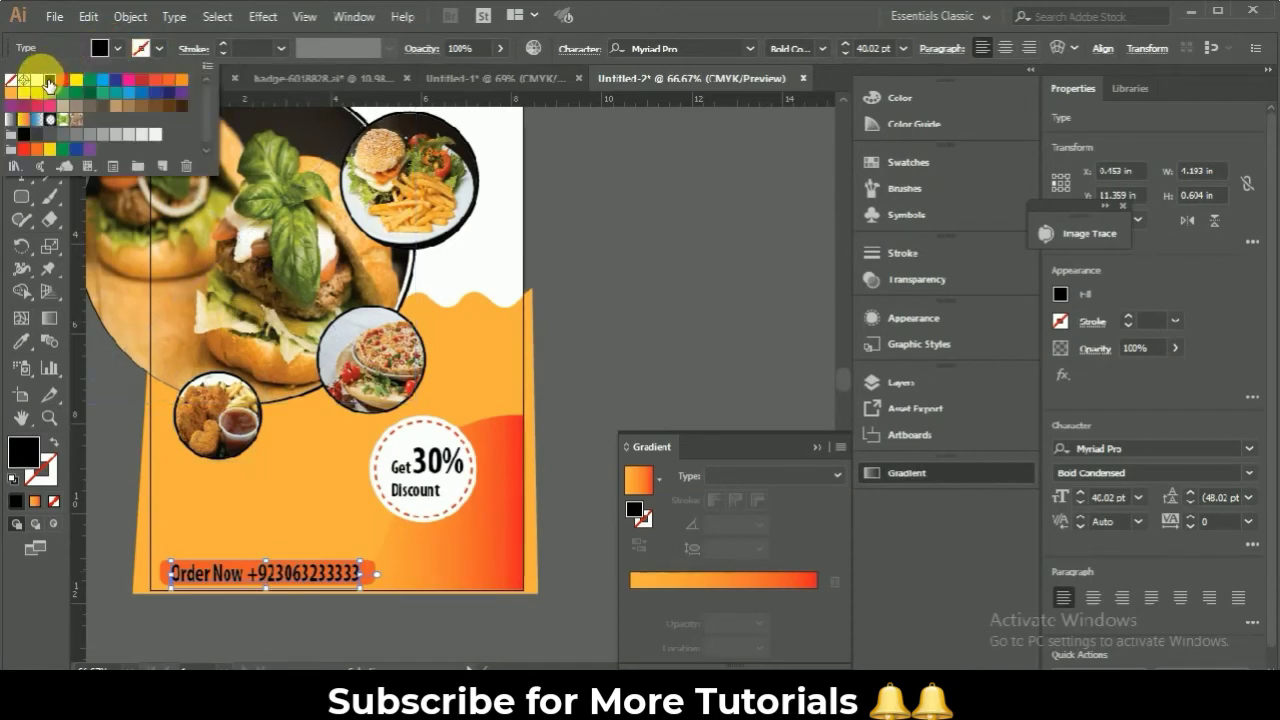
left_click(38, 78)
left_click(664, 311)
left_click(664, 306)
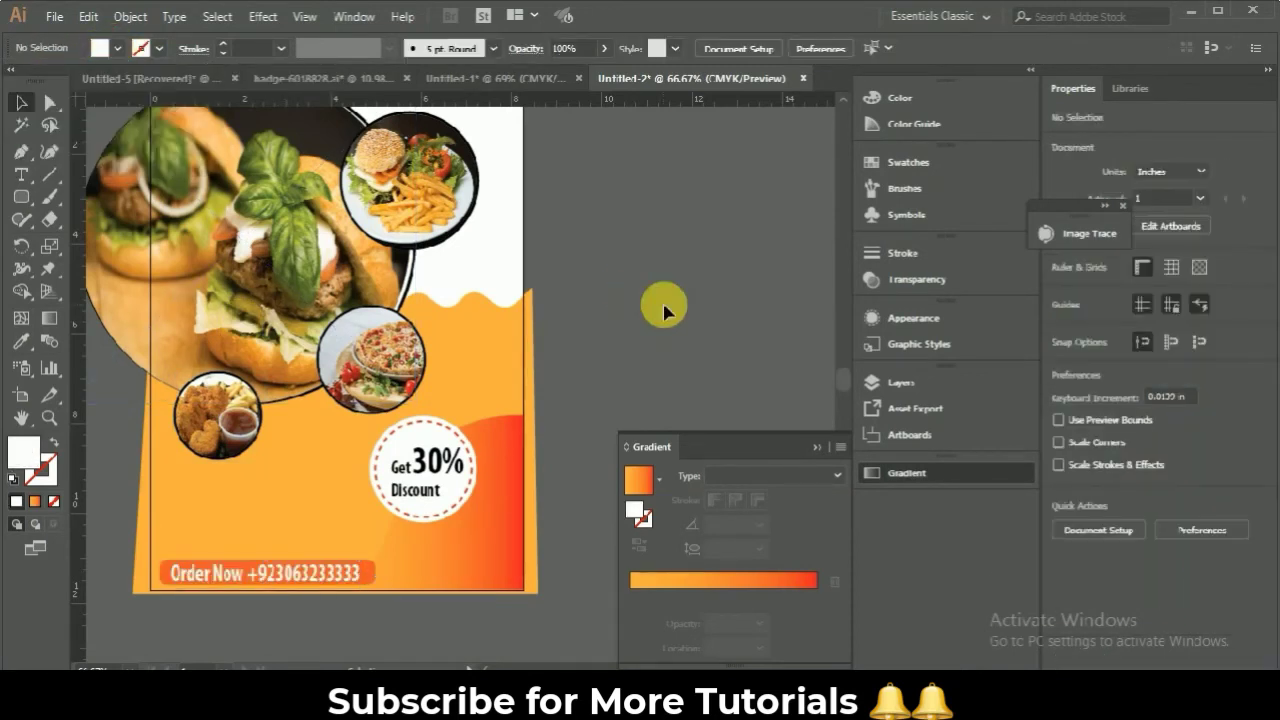
left_click(268, 566)
left_click_drag(268, 565, 272, 572)
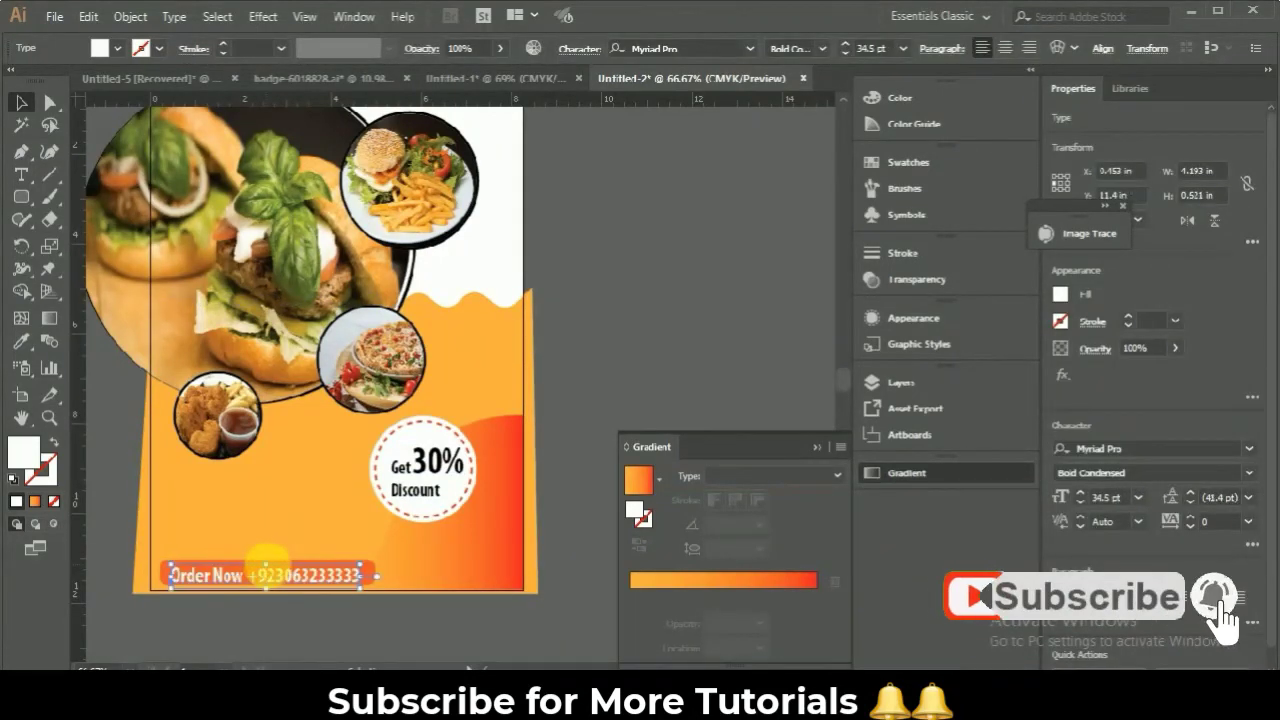
key("Up")
key("Up")
key("Up")
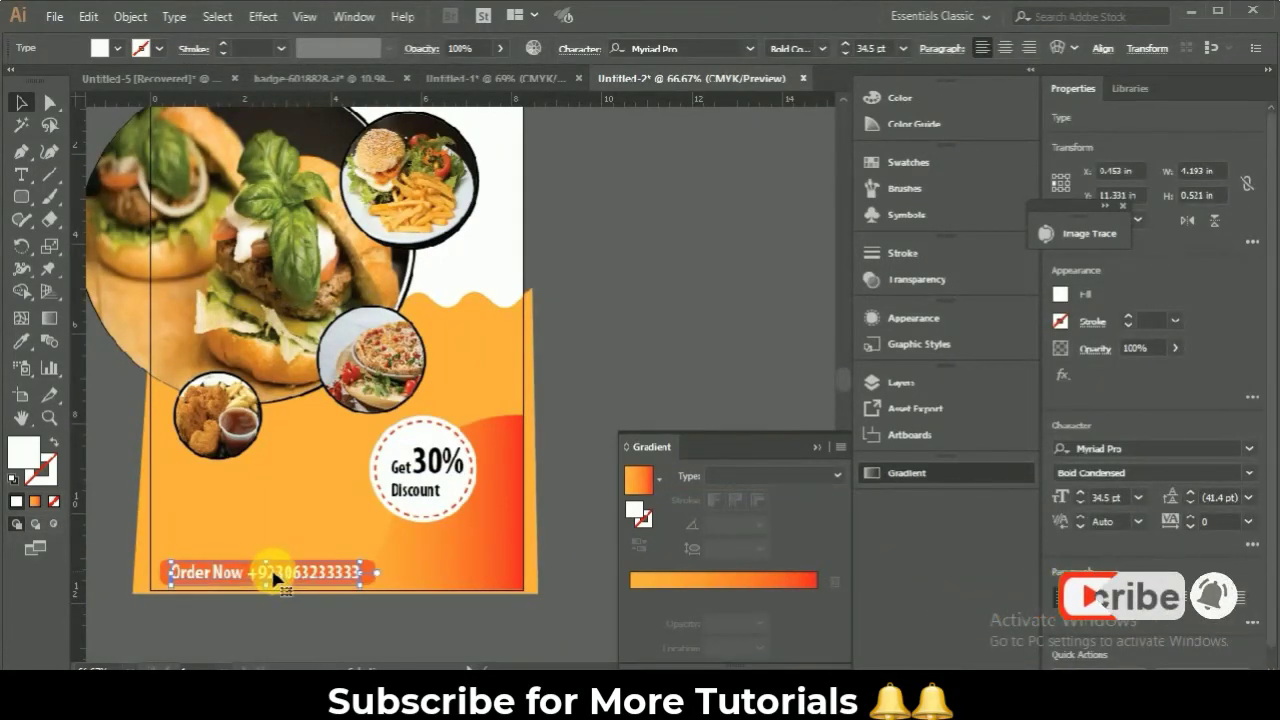
left_click(686, 371)
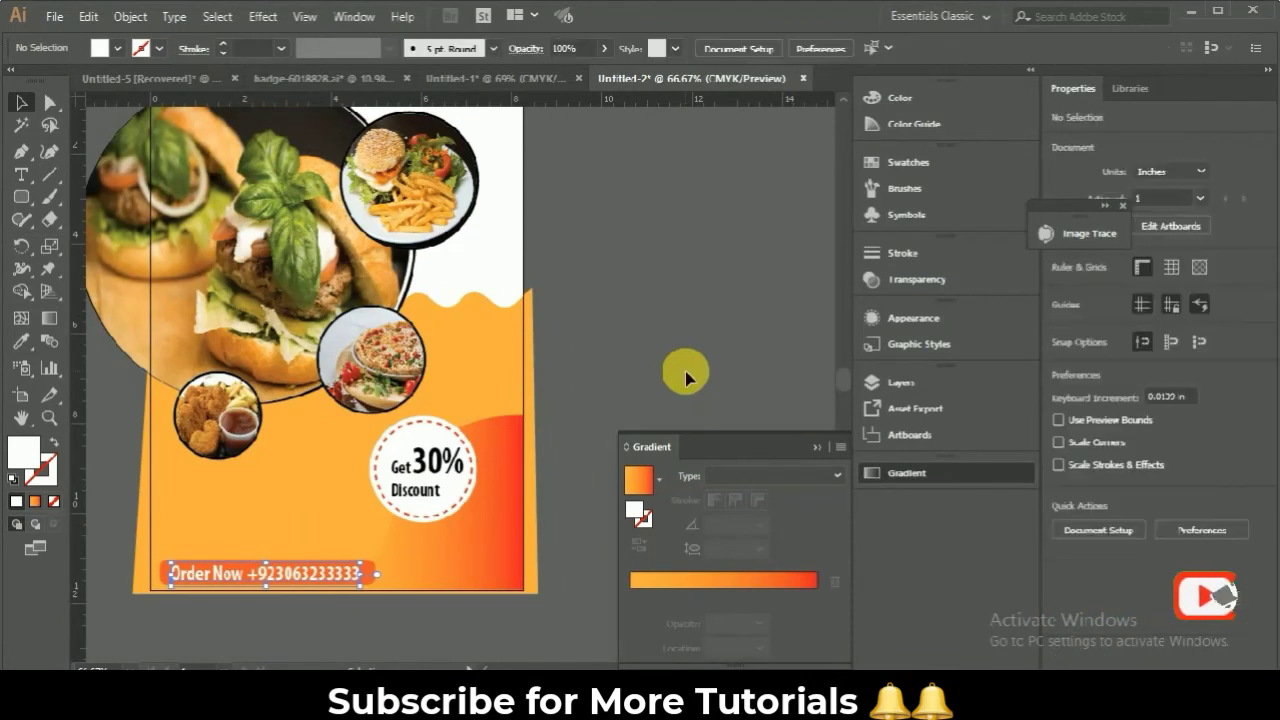
- Bring the Pizza Point logo from the badge document into the flyer and shrink it
left_click(307, 79)
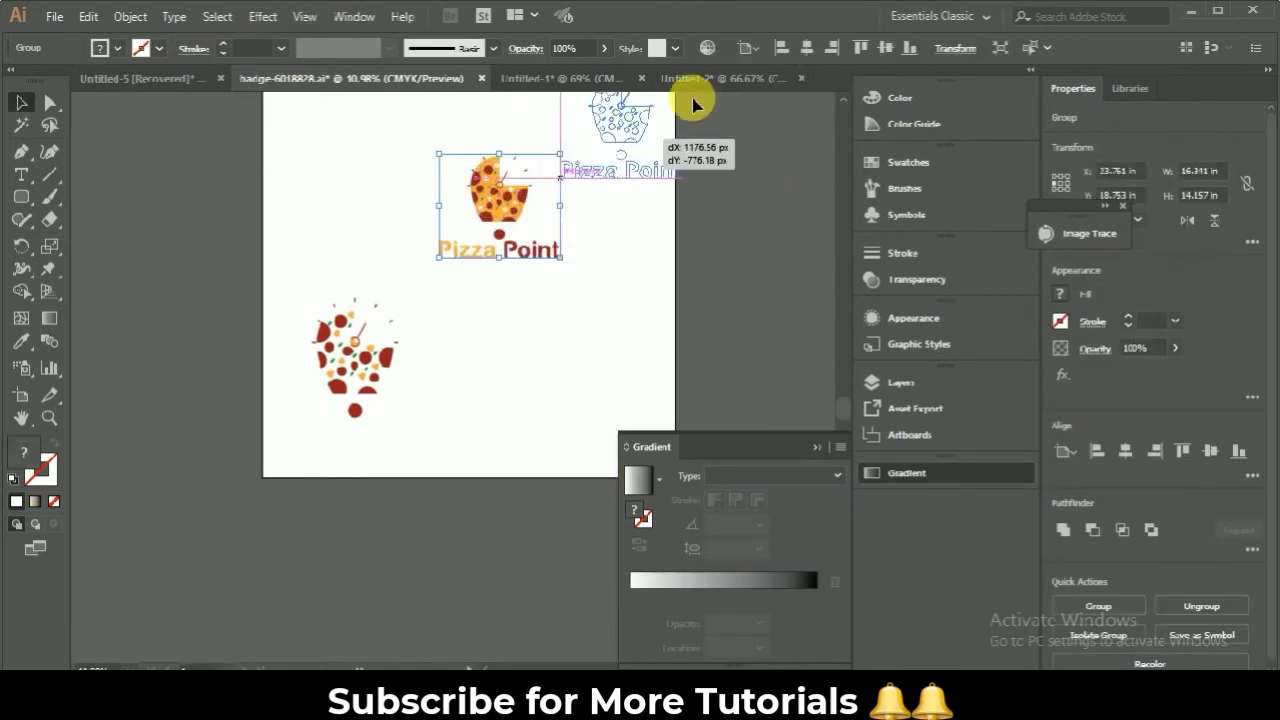
left_click_drag(500, 200, 676, 118)
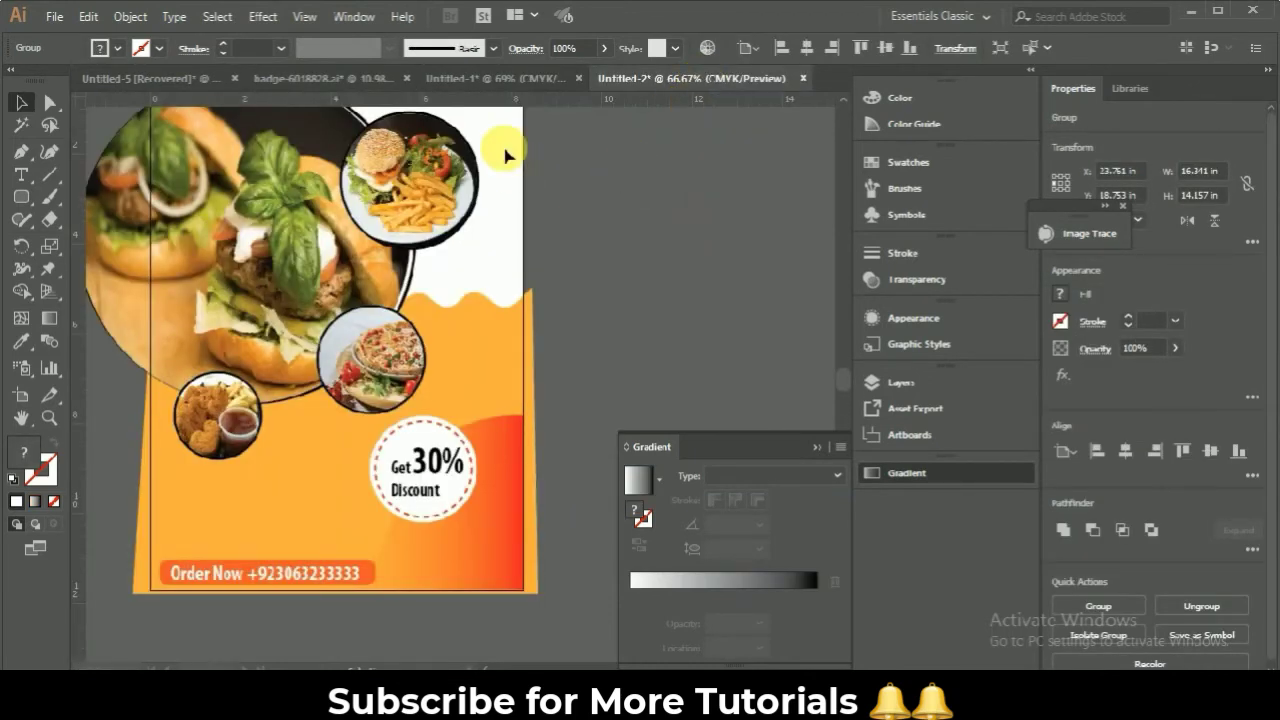
left_click_drag(505, 155, 510, 160)
scroll(845, 103, "up", 3)
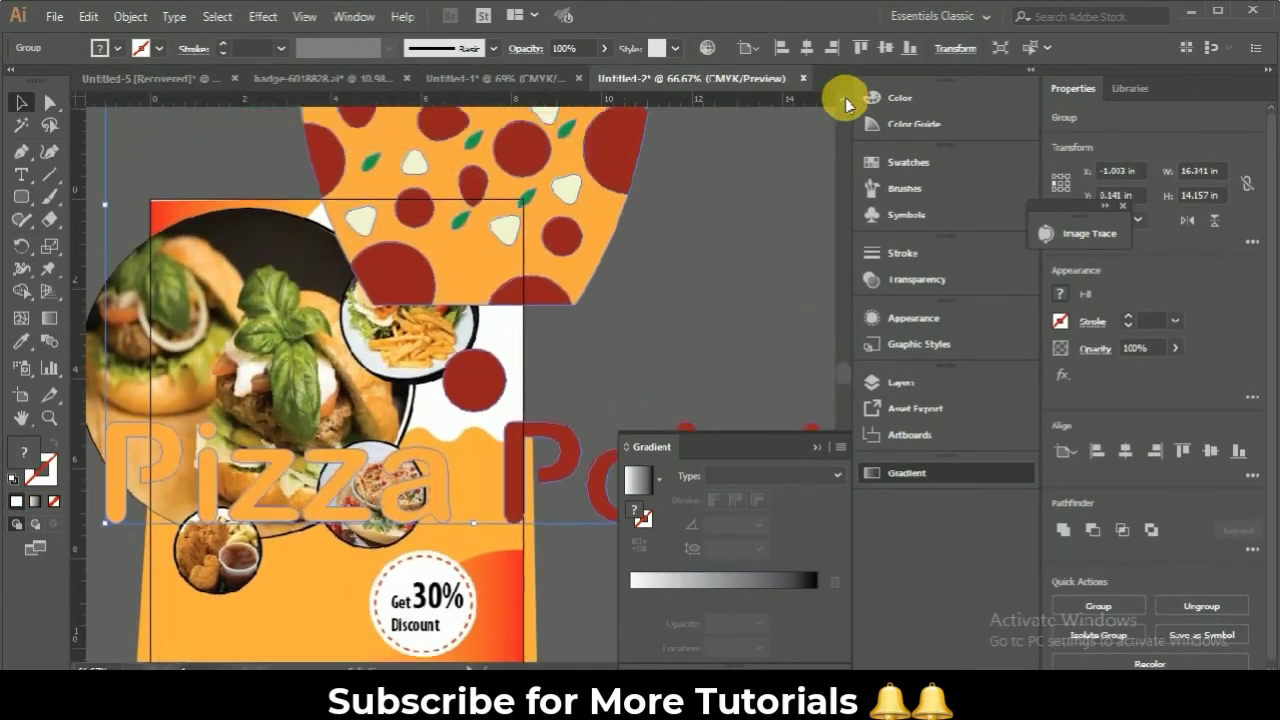
scroll(845, 103, "up", 5)
scroll(845, 103, "up", 4)
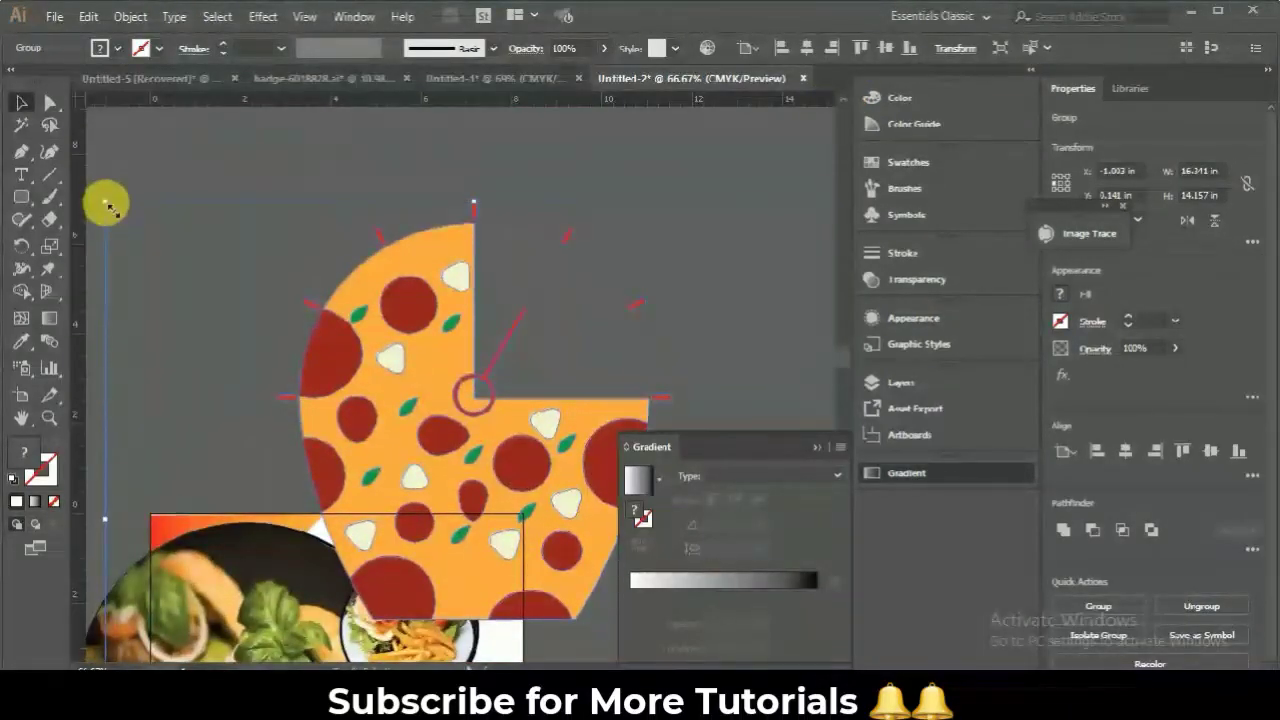
left_click_drag(108, 205, 435, 487)
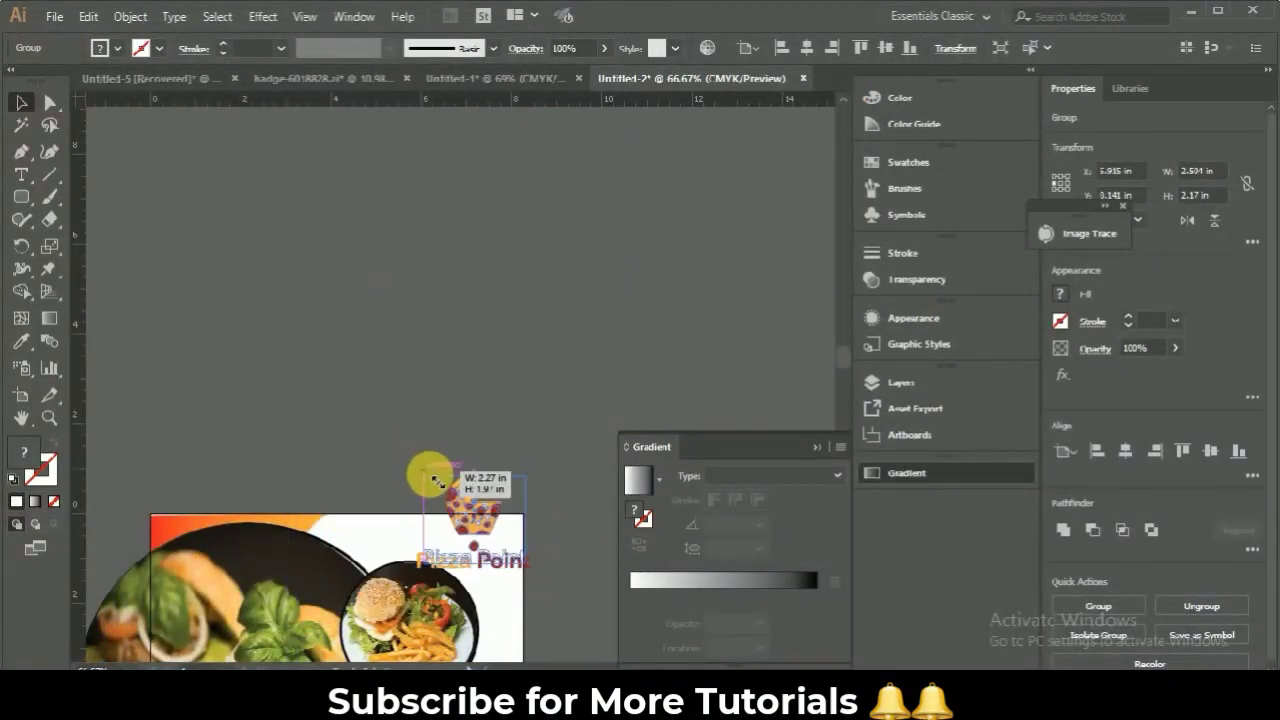
- Position the small Pizza Point logo in the flyer's top-right corner
left_click(818, 447)
scroll(846, 656, "down", 4)
scroll(846, 656, "down", 1)
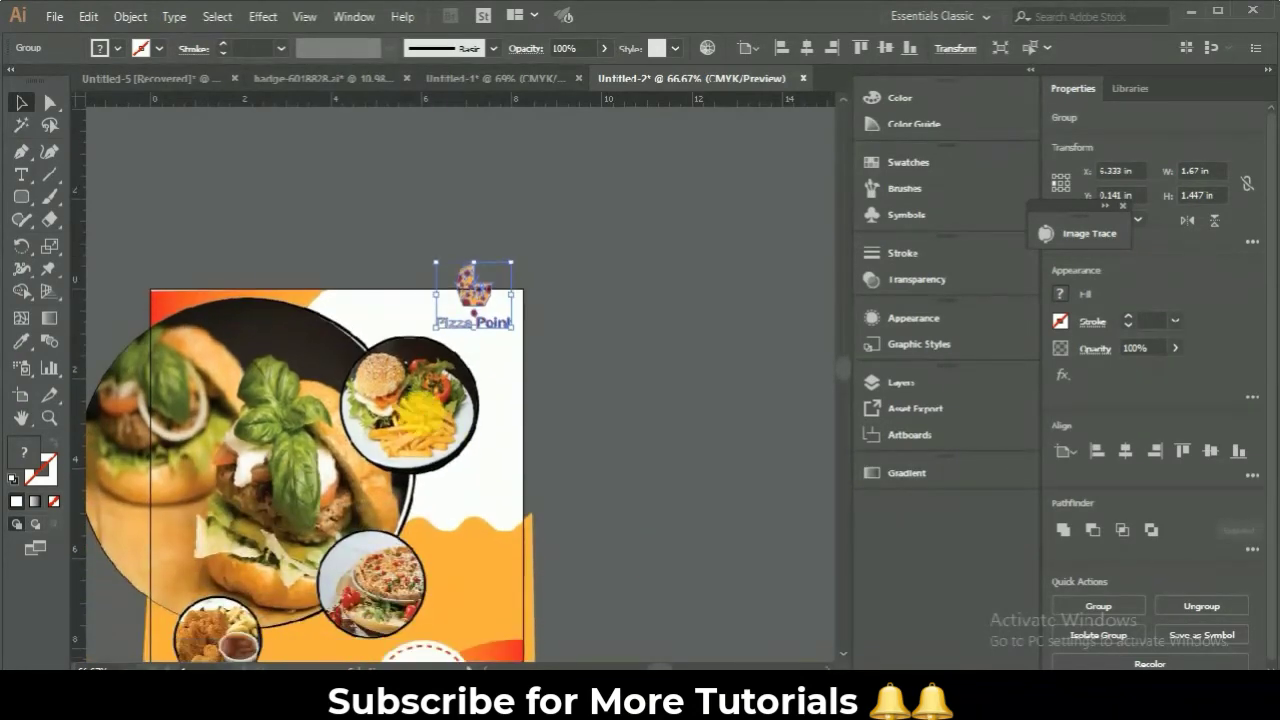
left_click_drag(420, 419, 425, 452)
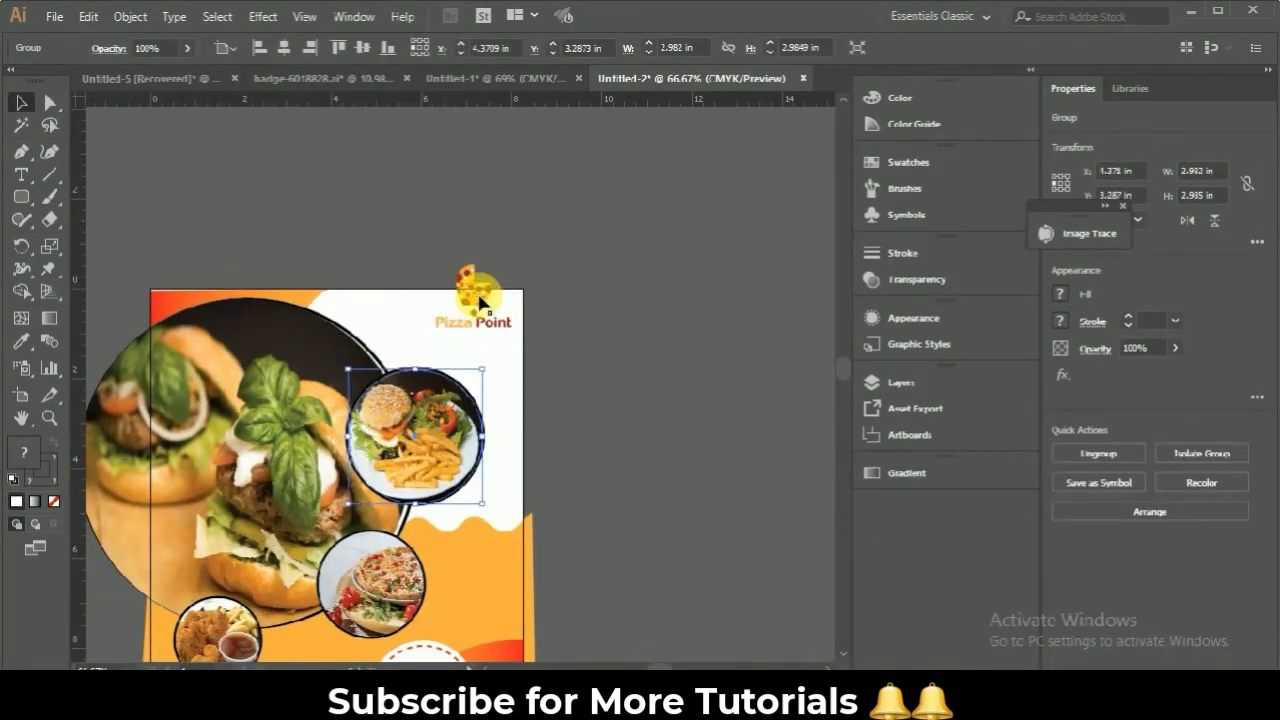
left_click_drag(480, 302, 476, 338)
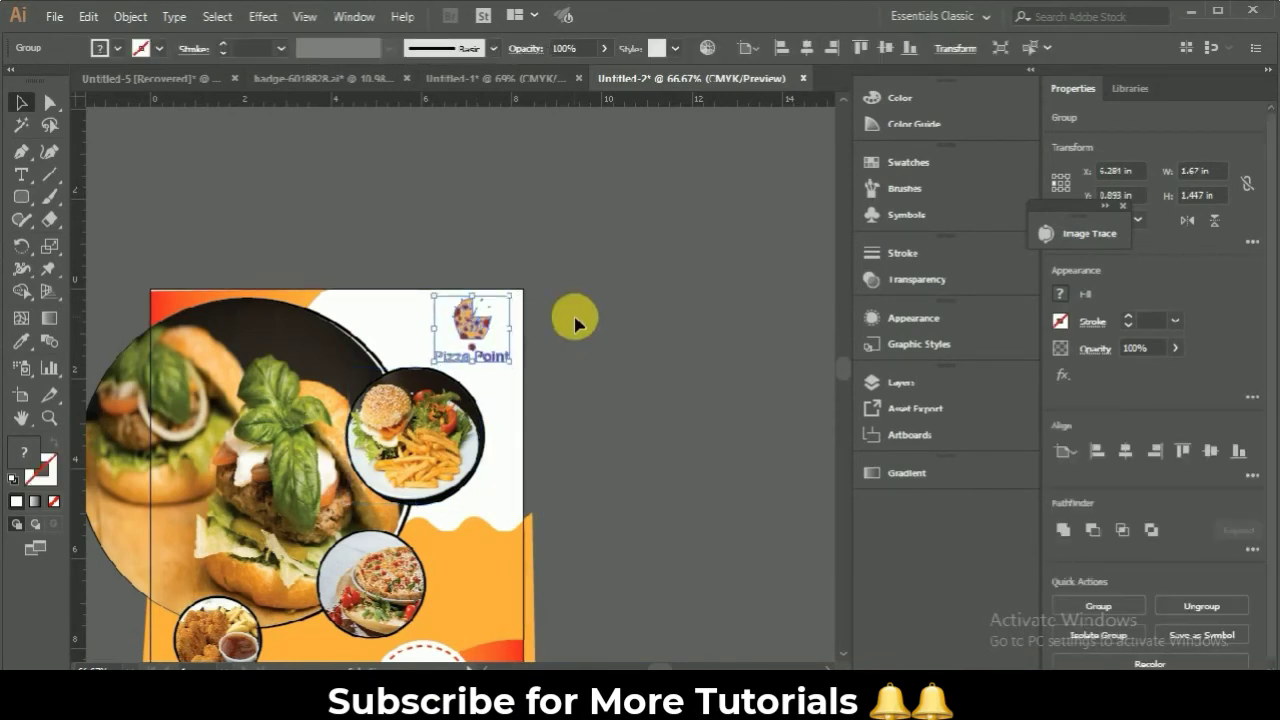
left_click(575, 323)
left_click(840, 657)
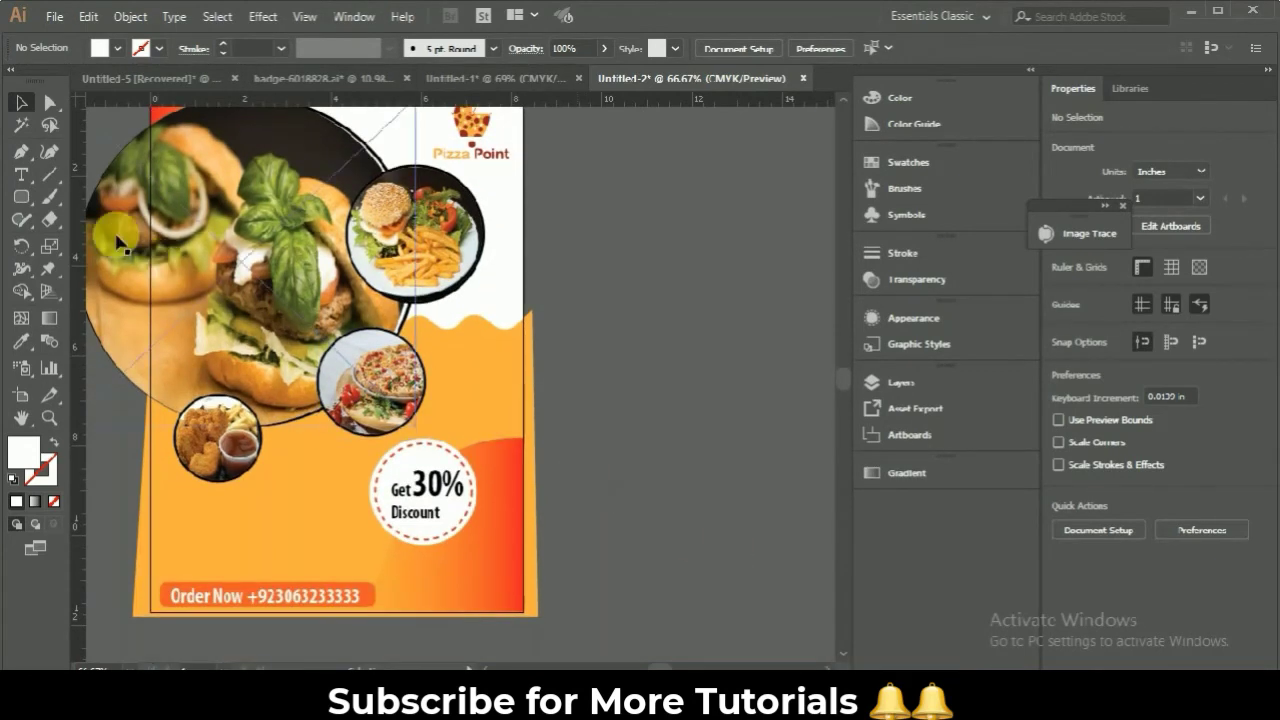
- Add the two-line address beside the Order Now bar in white Plantagenet Cherokee, scaled to fit
left_click(458, 606)
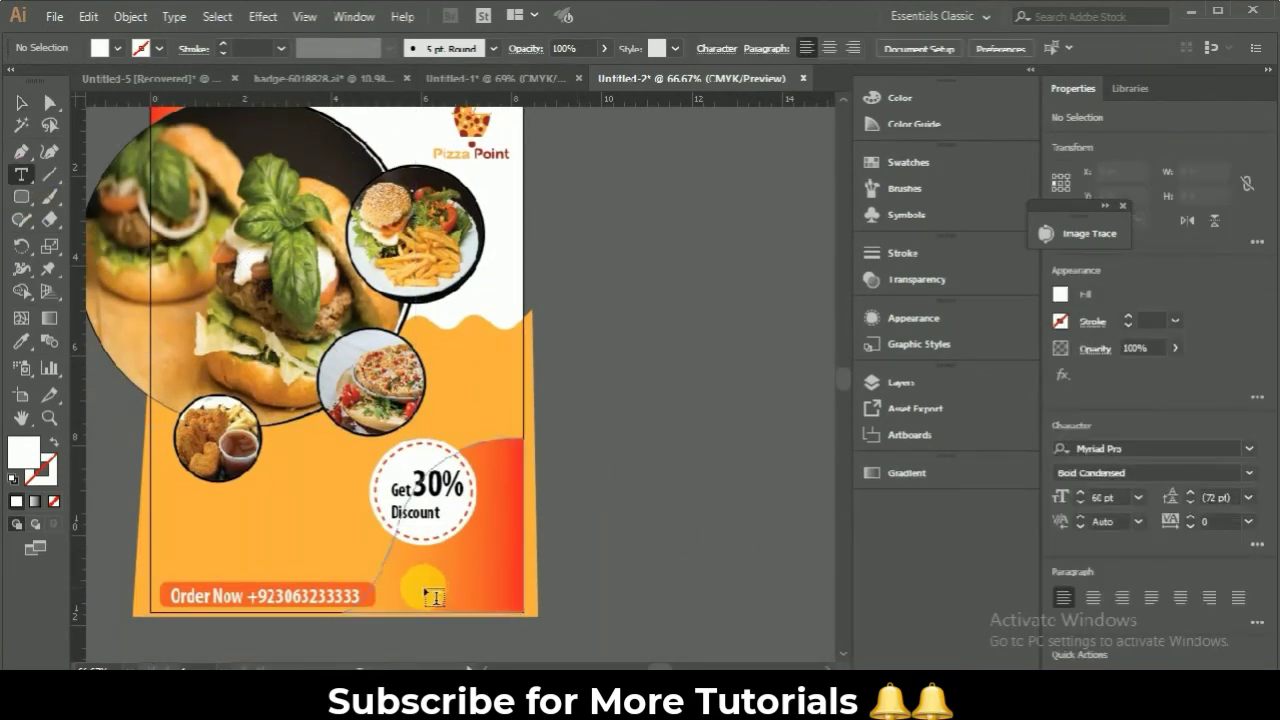
left_click(427, 596)
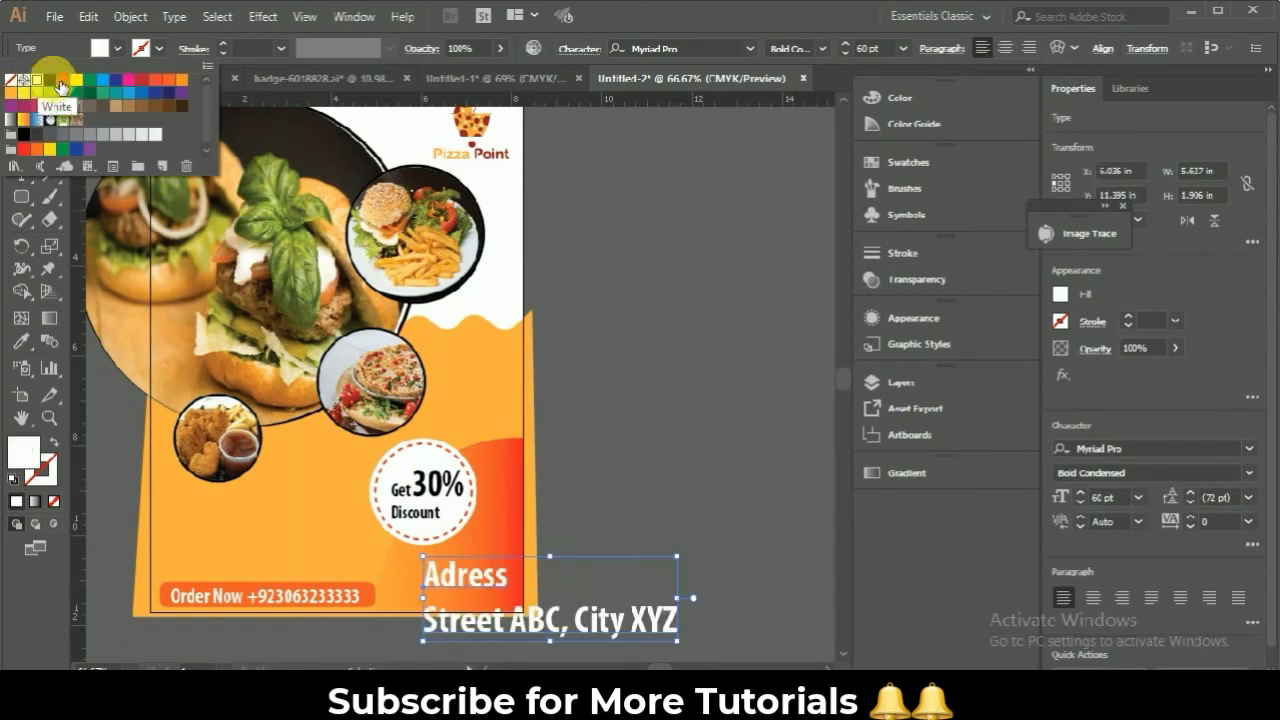
left_click(750, 48)
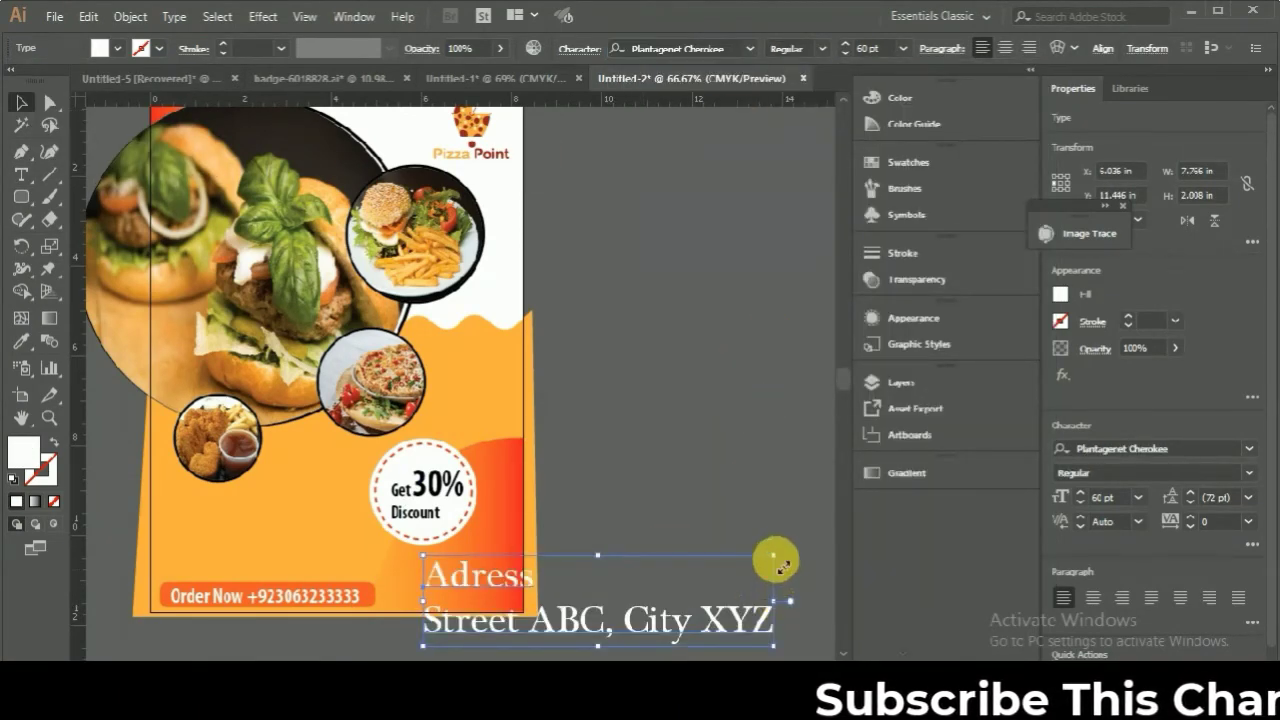
mouse_move(771, 560)
left_mouse_down()
mouse_move(755, 585)
mouse_move(566, 640)
mouse_move(485, 585)
left_mouse_up()
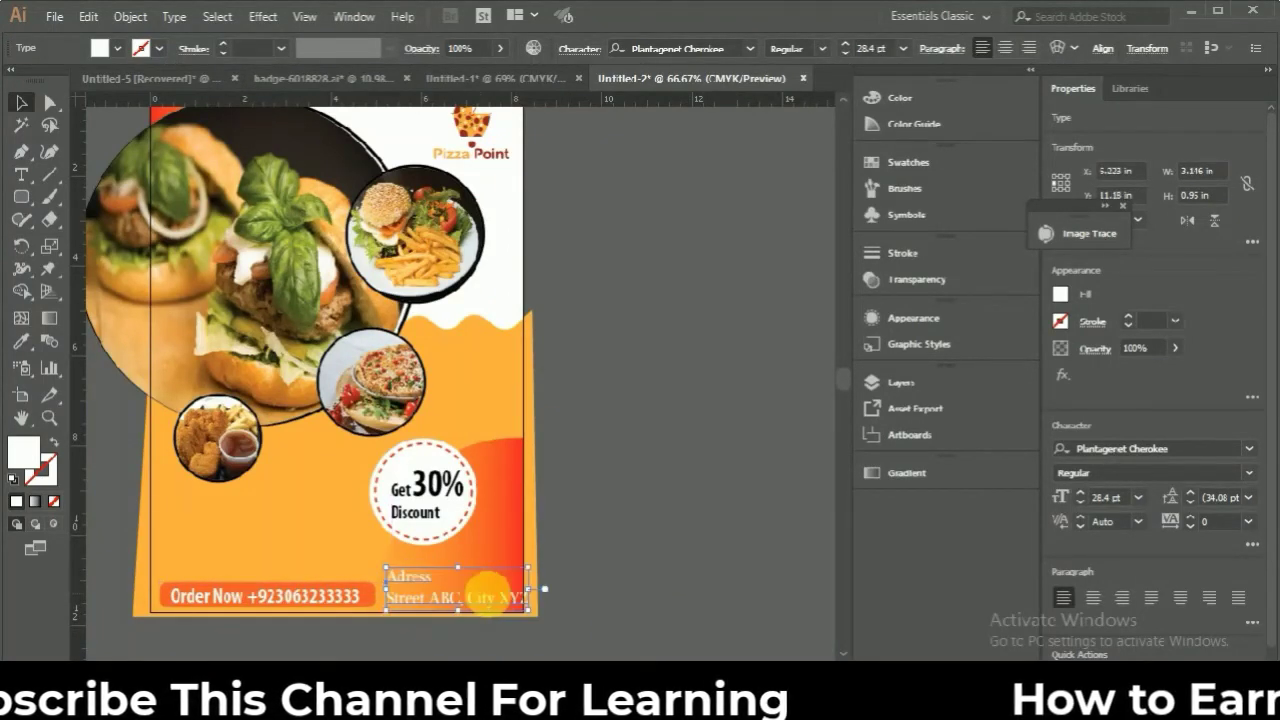
left_click(591, 580)
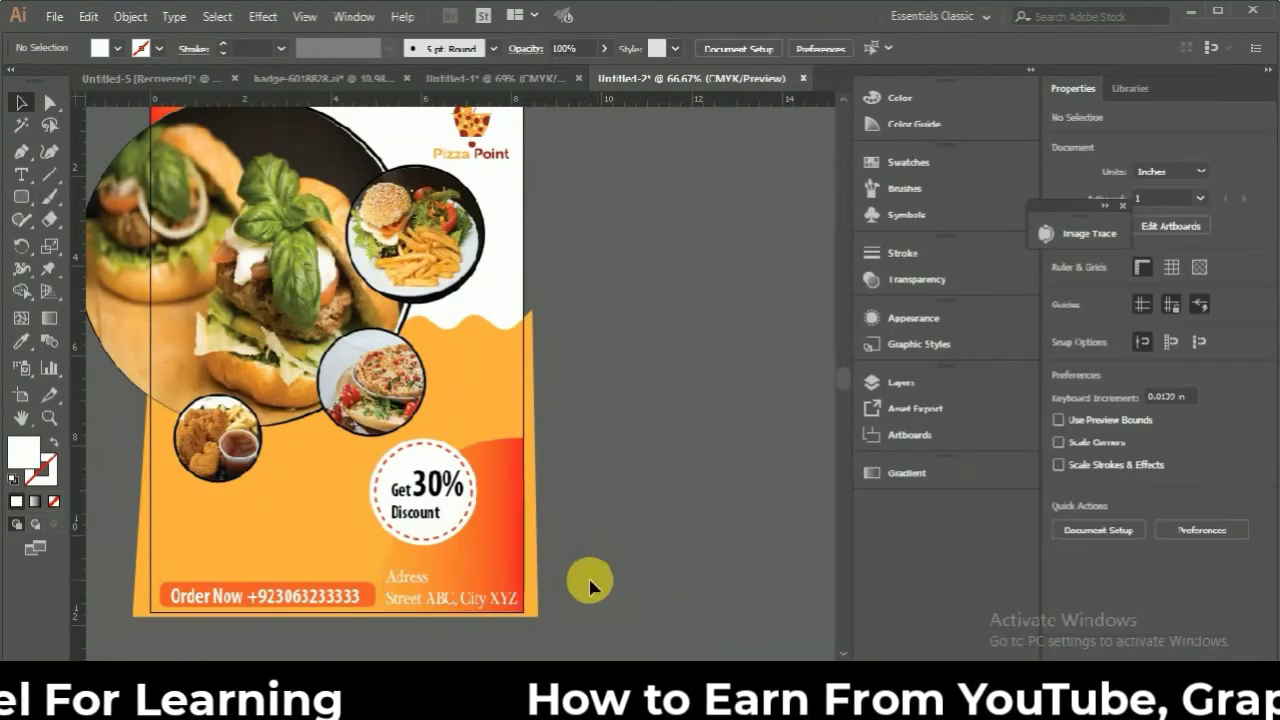
left_click(491, 594)
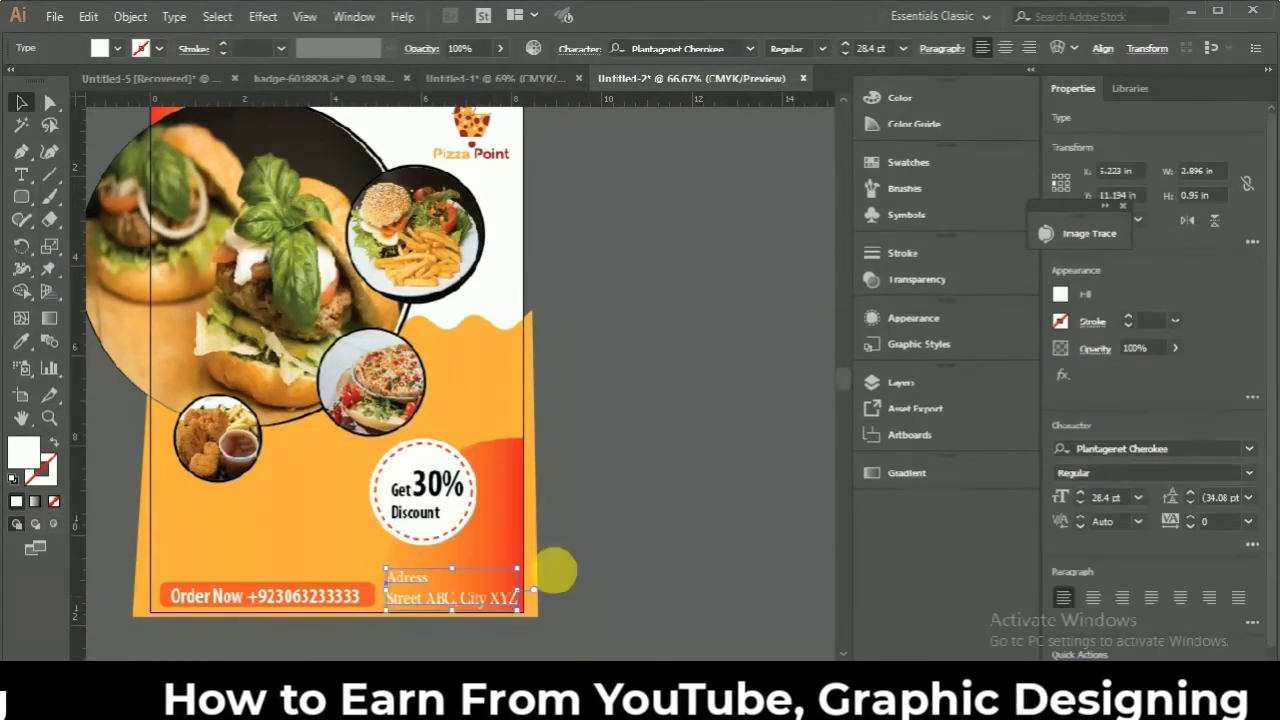
left_click(678, 566)
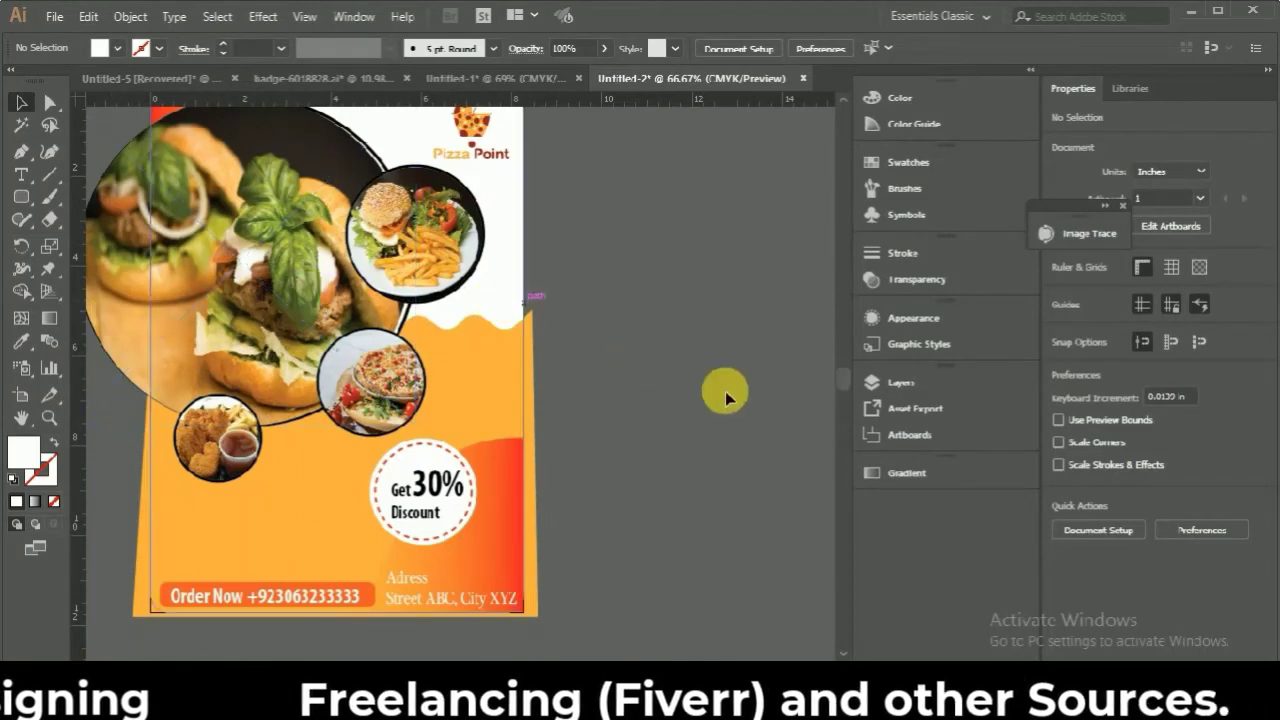
left_click(21, 197)
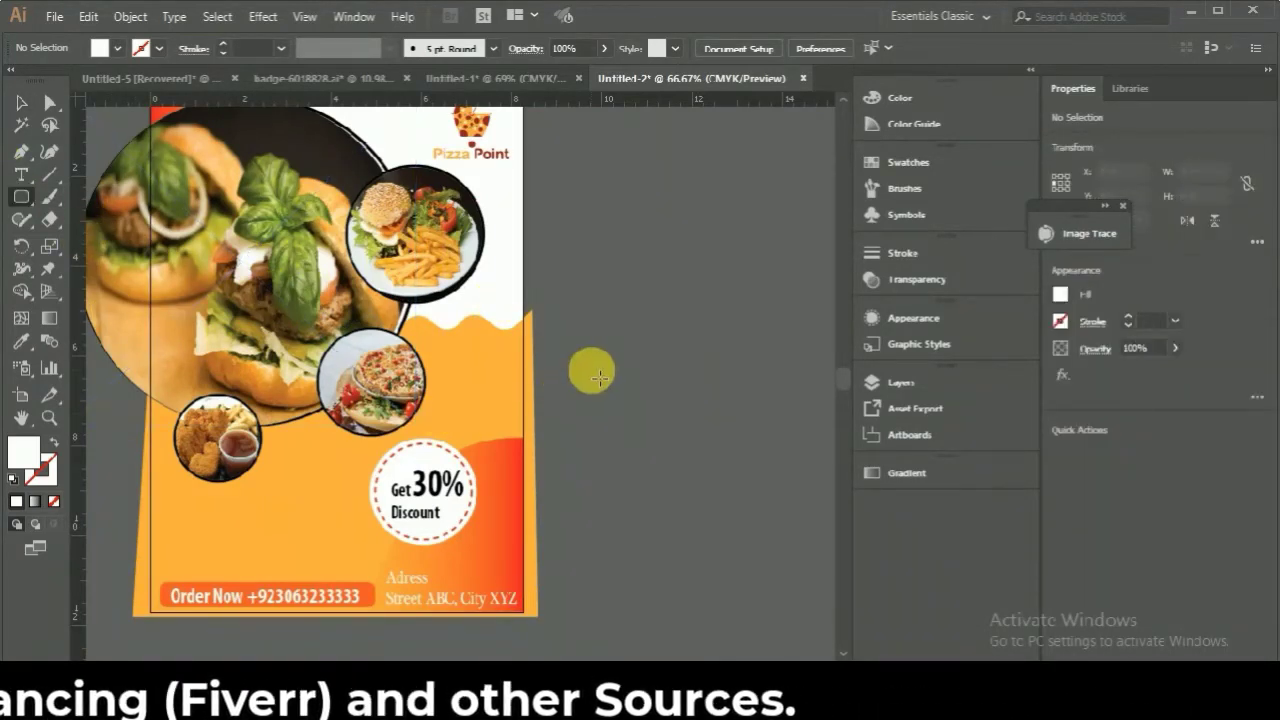
- Draw a small rounded orange bar and type '$10 Burger' on it
mouse_move(592, 372)
left_mouse_down()
mouse_move(658, 403)
mouse_move(668, 395)
left_mouse_up()
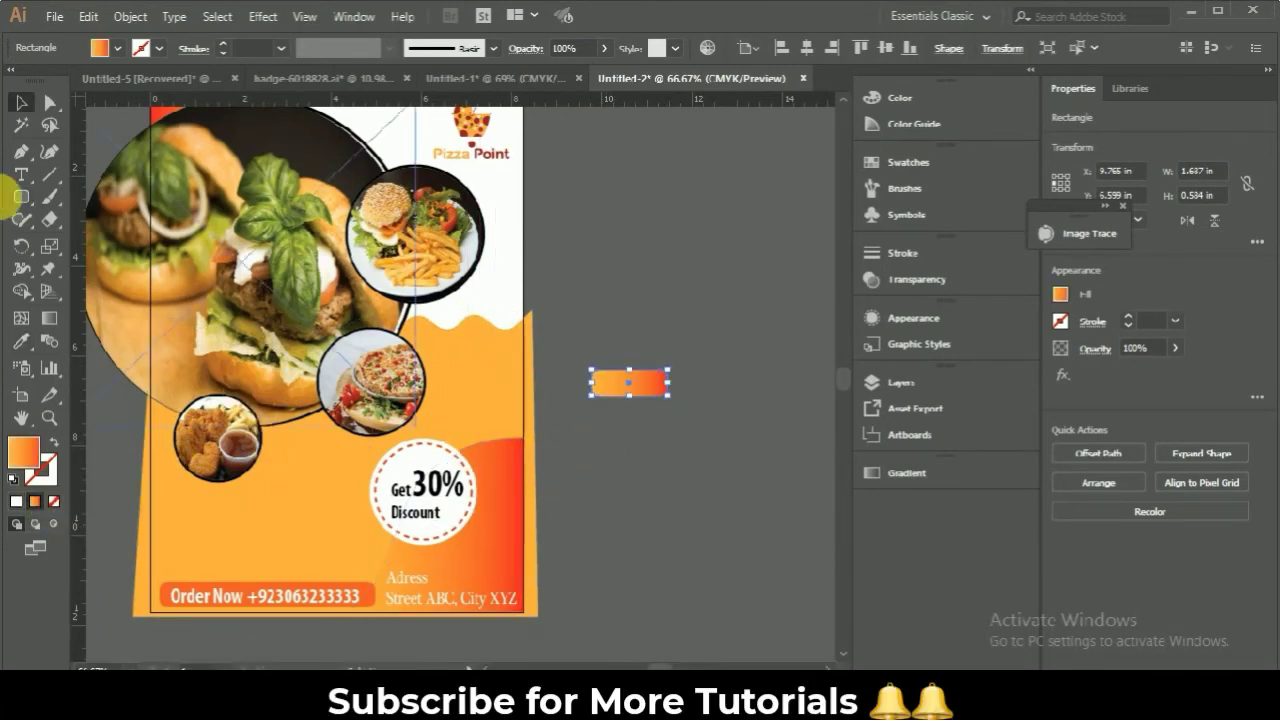
left_click(20, 177)
left_click(605, 384)
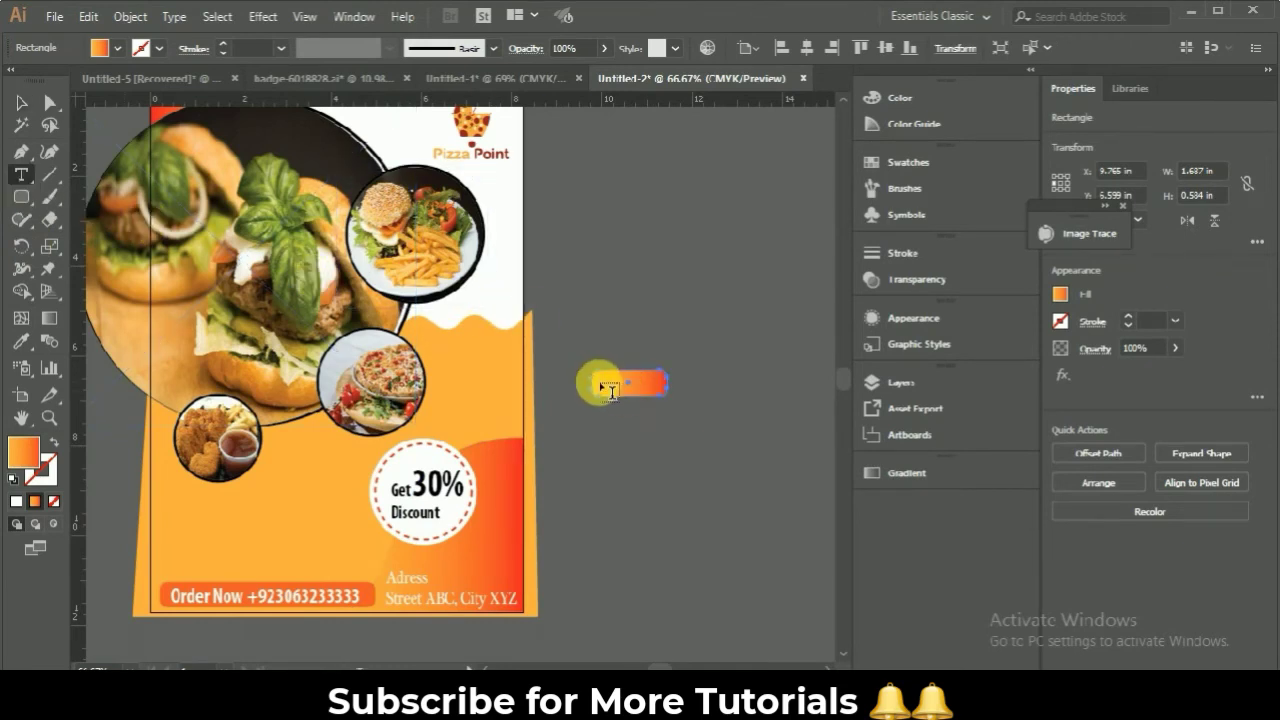
left_click(605, 394)
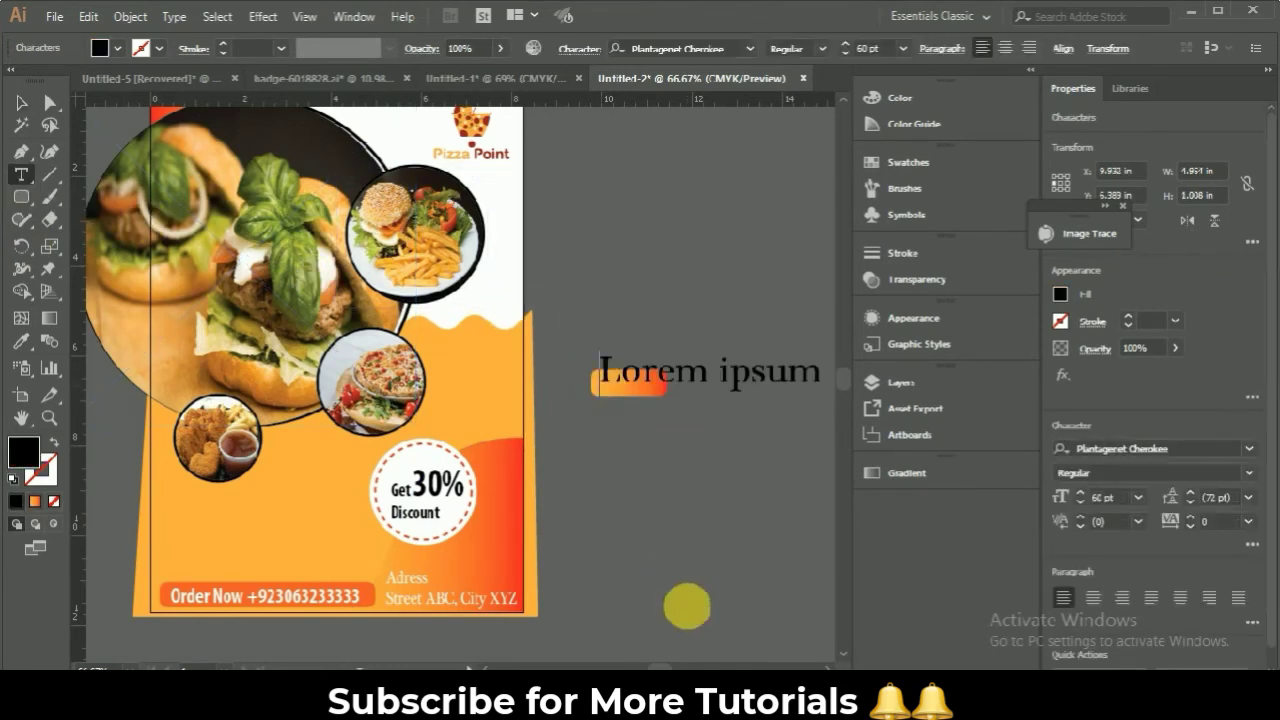
key("ctrl+a")
type("$10 Burger")
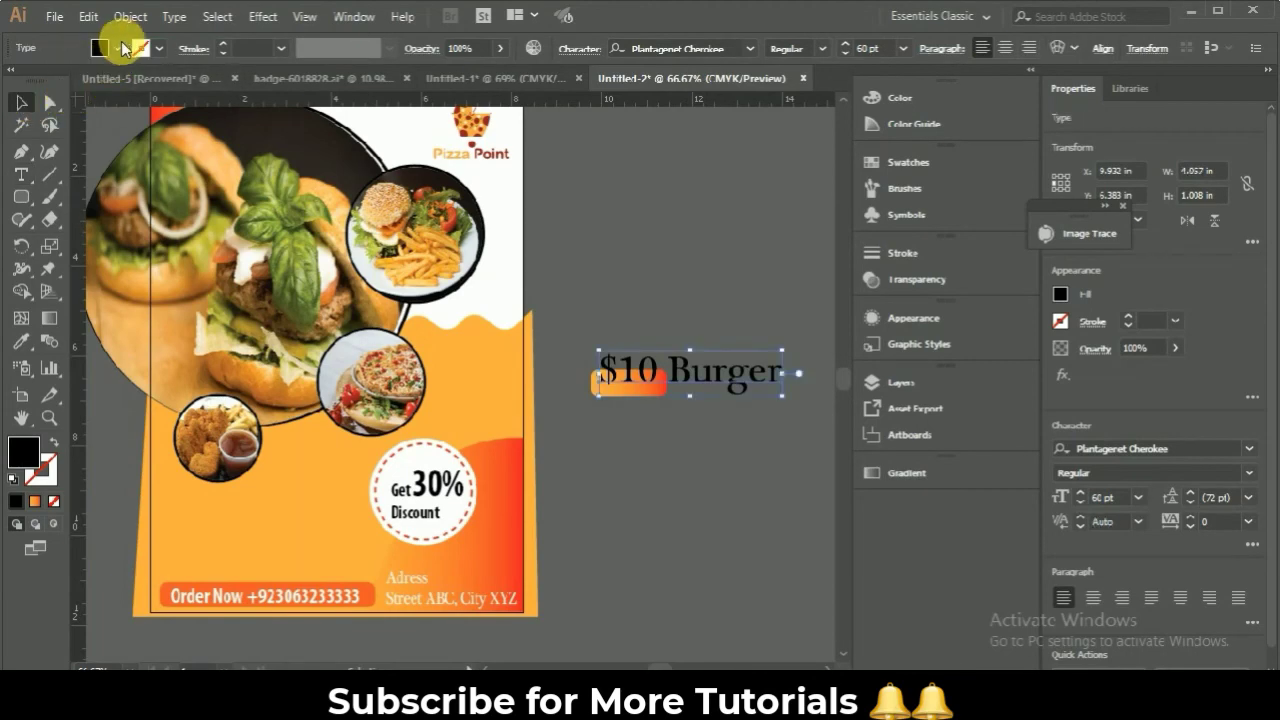
- Make '$10 Burger' white Gill Sans MT Bold and shrink it to fit the bar
left_click(100, 48)
left_click(38, 80)
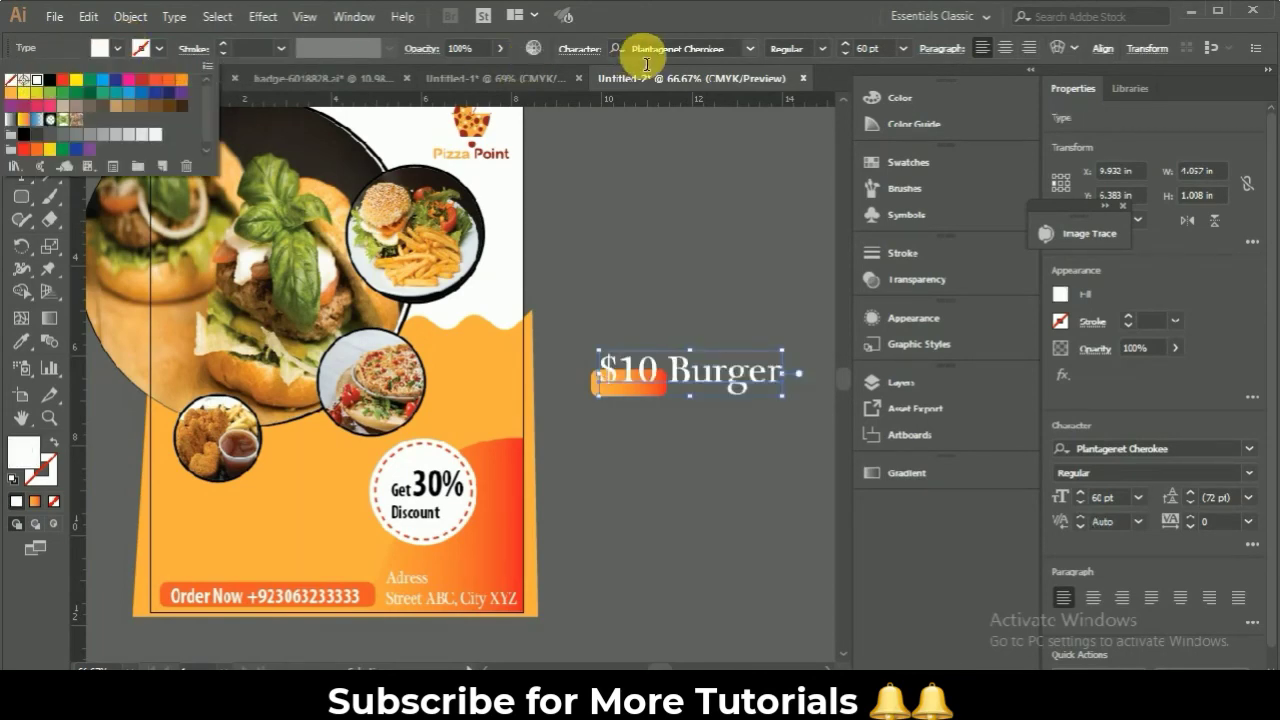
key("Escape")
left_click(749, 50)
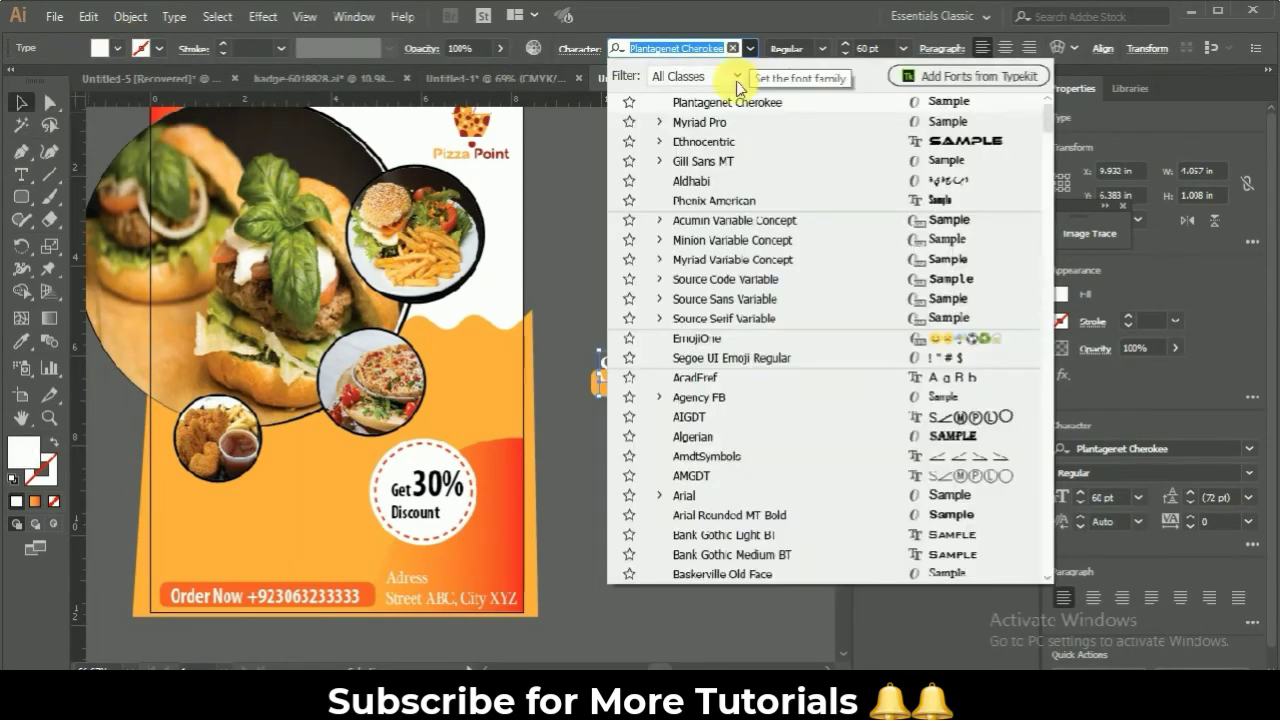
left_click(716, 162)
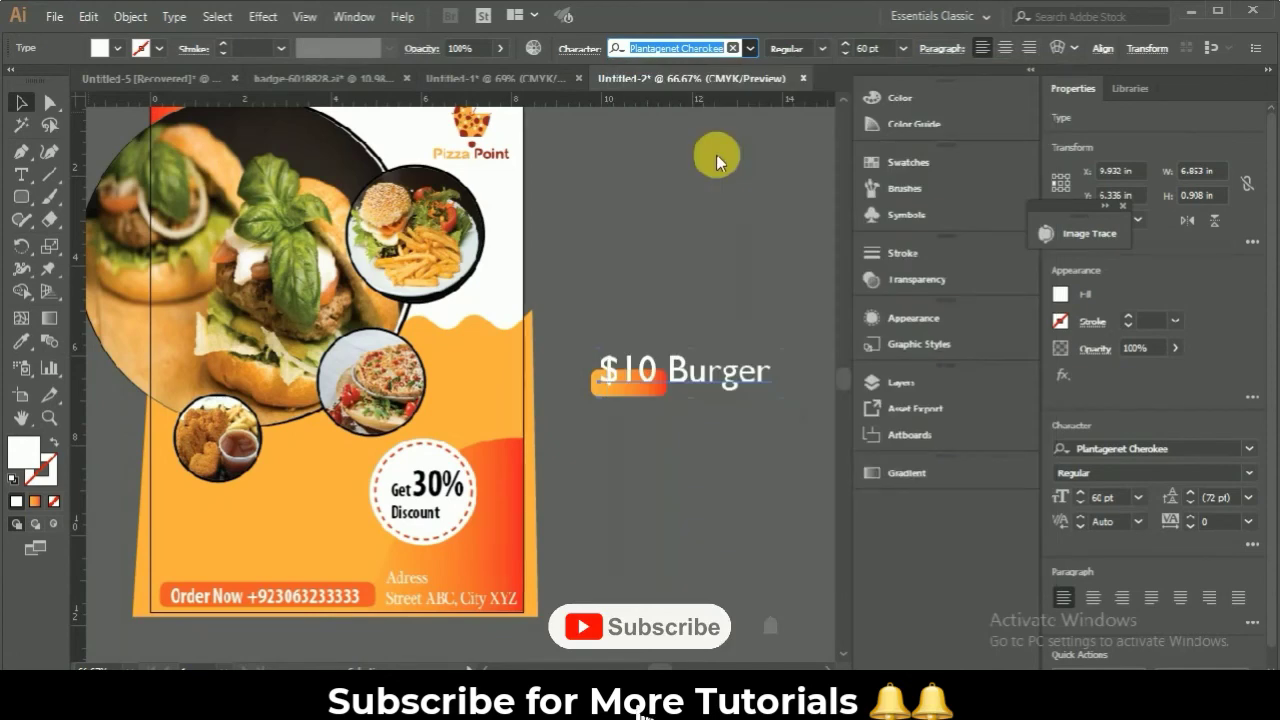
left_click(822, 48)
left_click(806, 118)
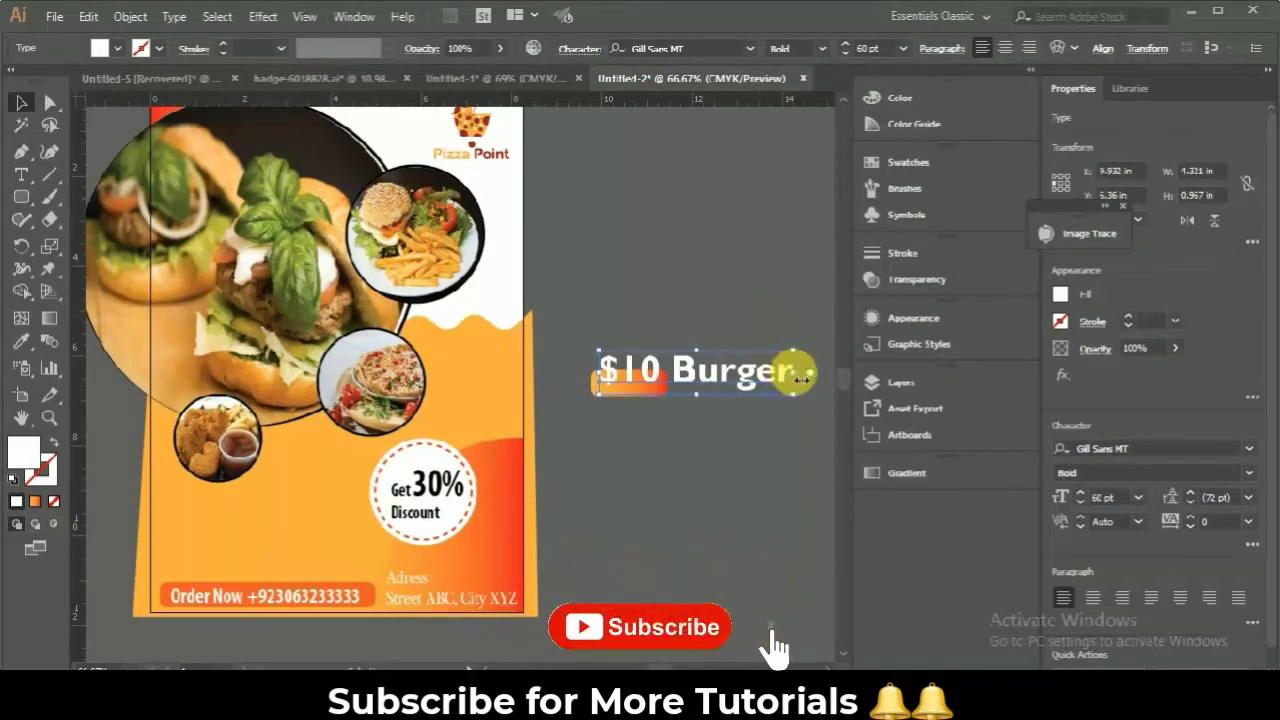
left_click_drag(661, 355, 658, 398)
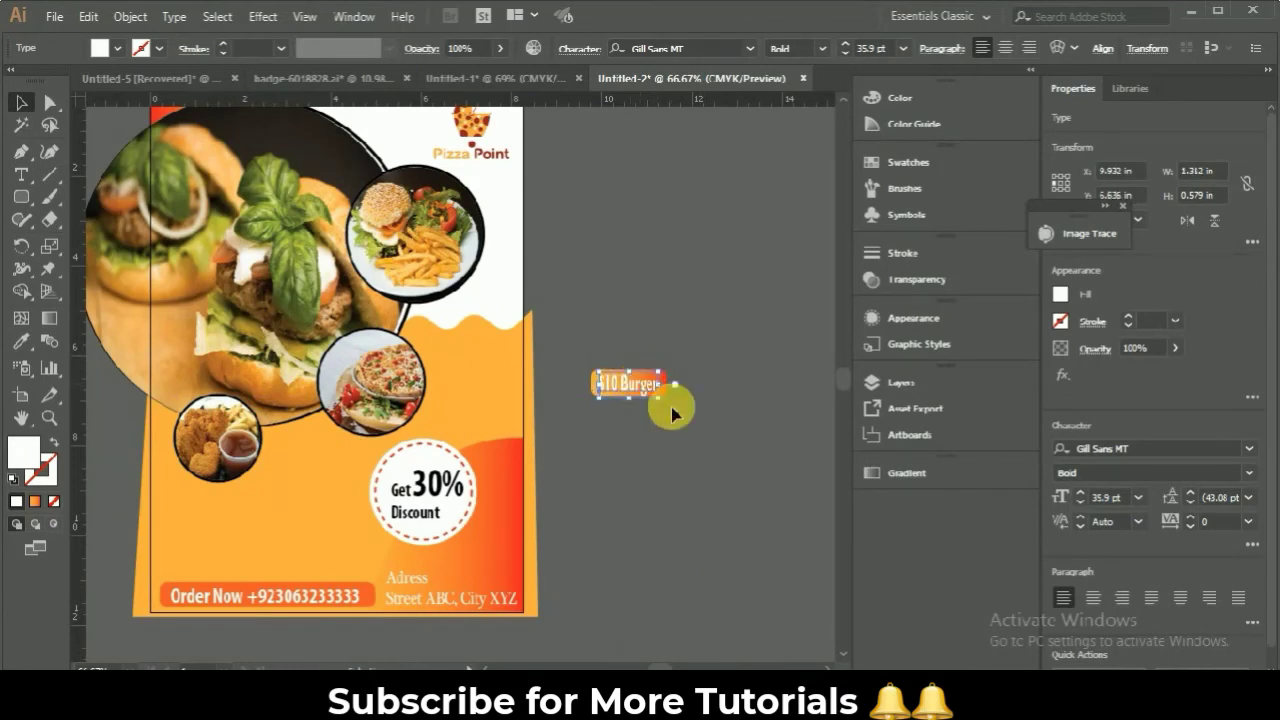
left_click(672, 412)
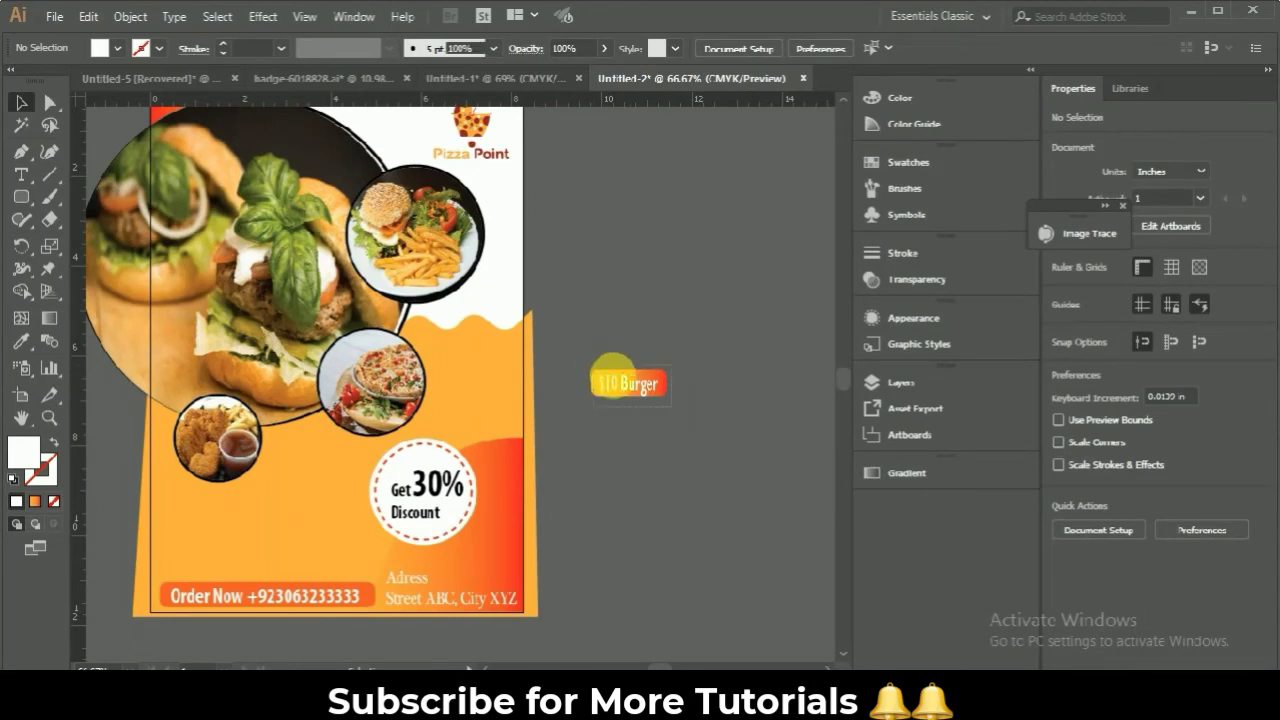
left_click(612, 375)
- Switch the bar's gradient to Radial, then group it with the '$10 Burger' text (Ctrl+G)
left_click(709, 403)
left_click(672, 385)
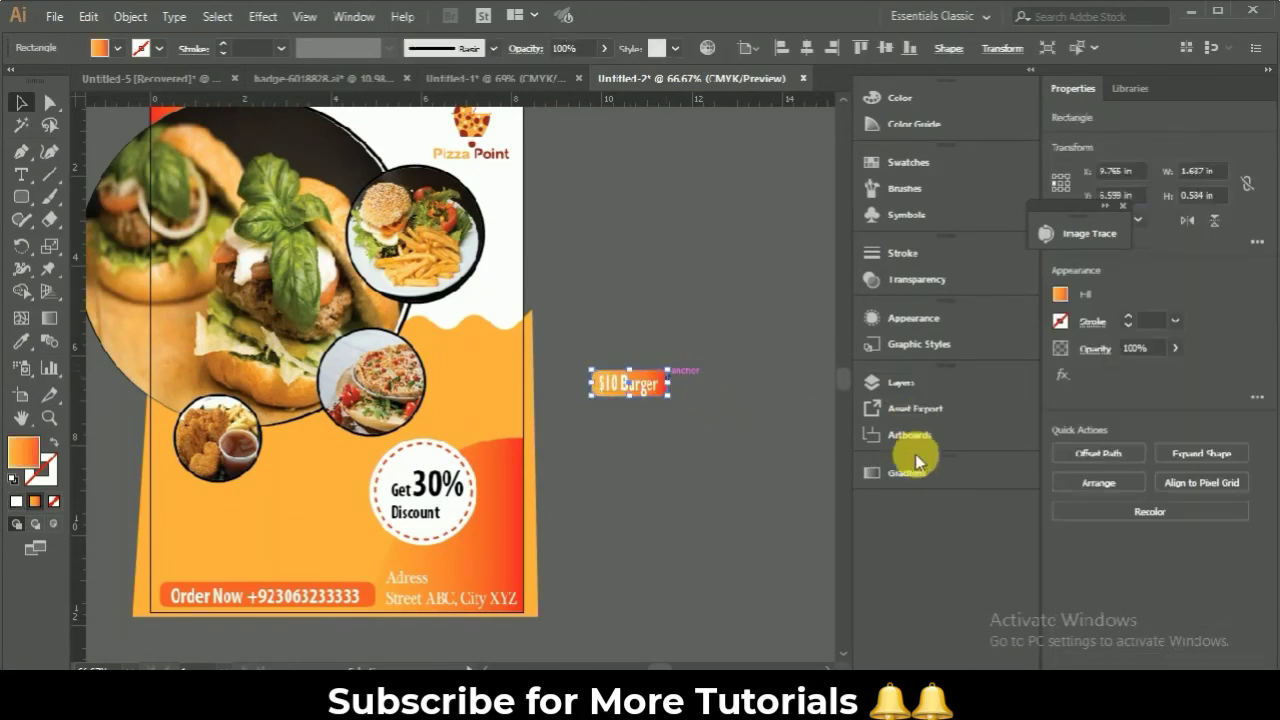
left_click(921, 477)
left_click(729, 474)
left_click(738, 508)
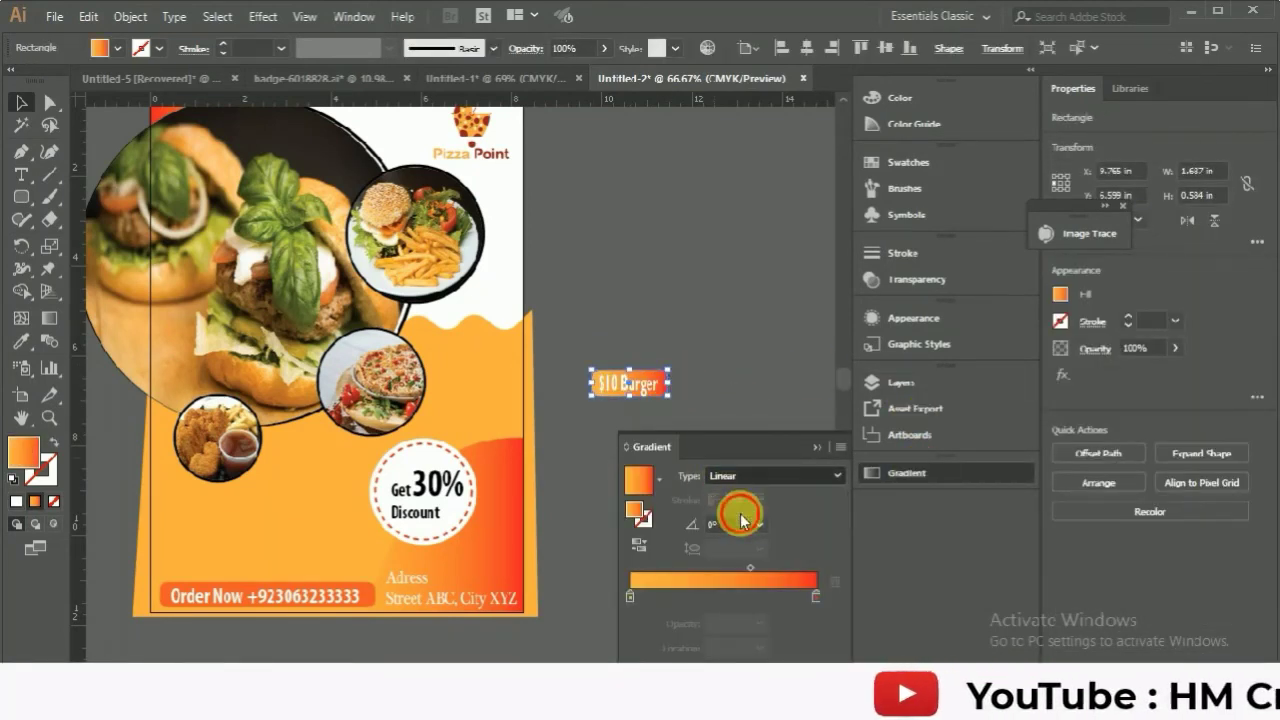
left_click(729, 405)
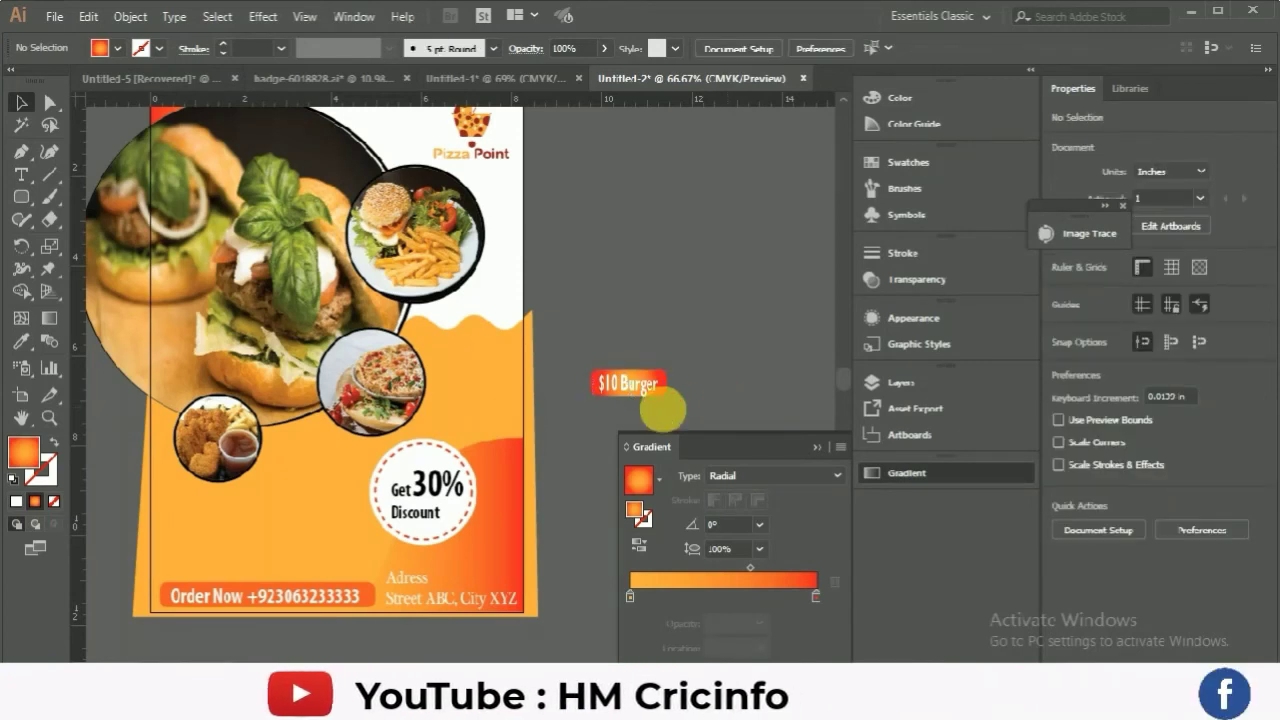
left_click_drag(594, 371, 591, 370)
left_click(817, 447)
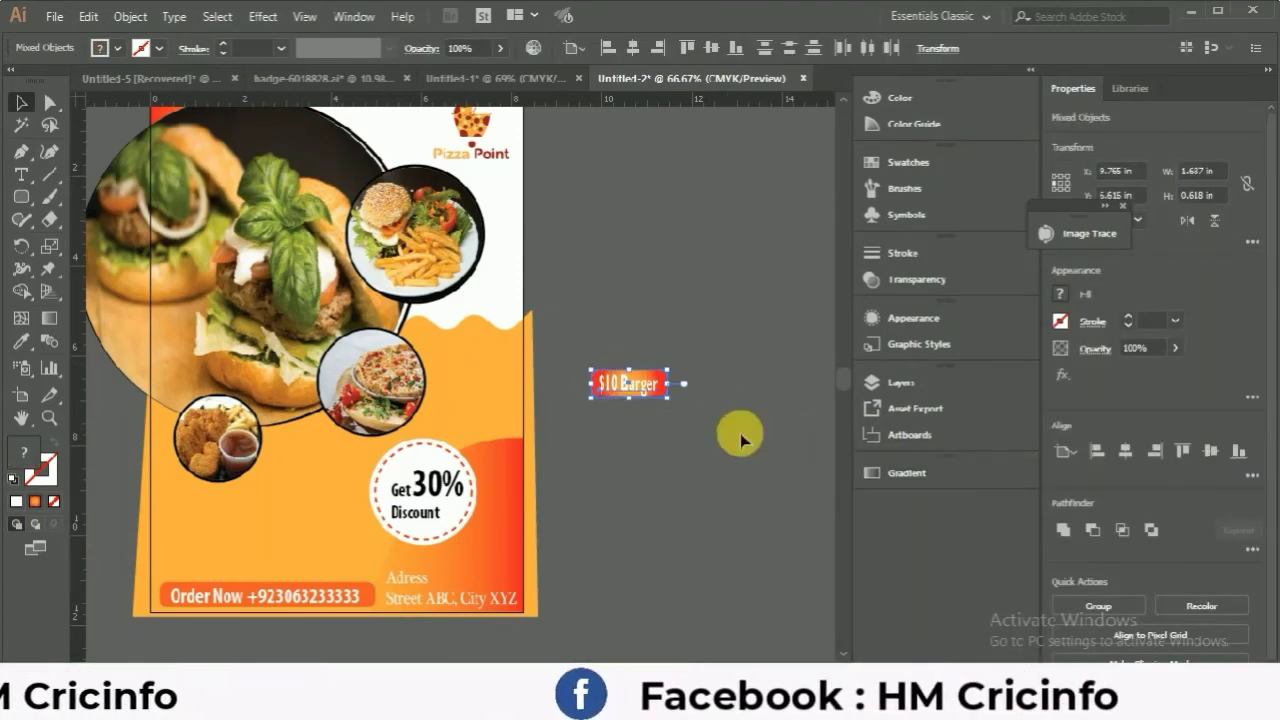
key("ctrl+g")
- Place label copies reading '$5 Nuggets' and '$15 Pizza' on the nuggets and pizza circles
mouse_move(634, 393)
left_mouse_down()
mouse_move(420, 278)
mouse_move(385, 414)
left_mouse_up()
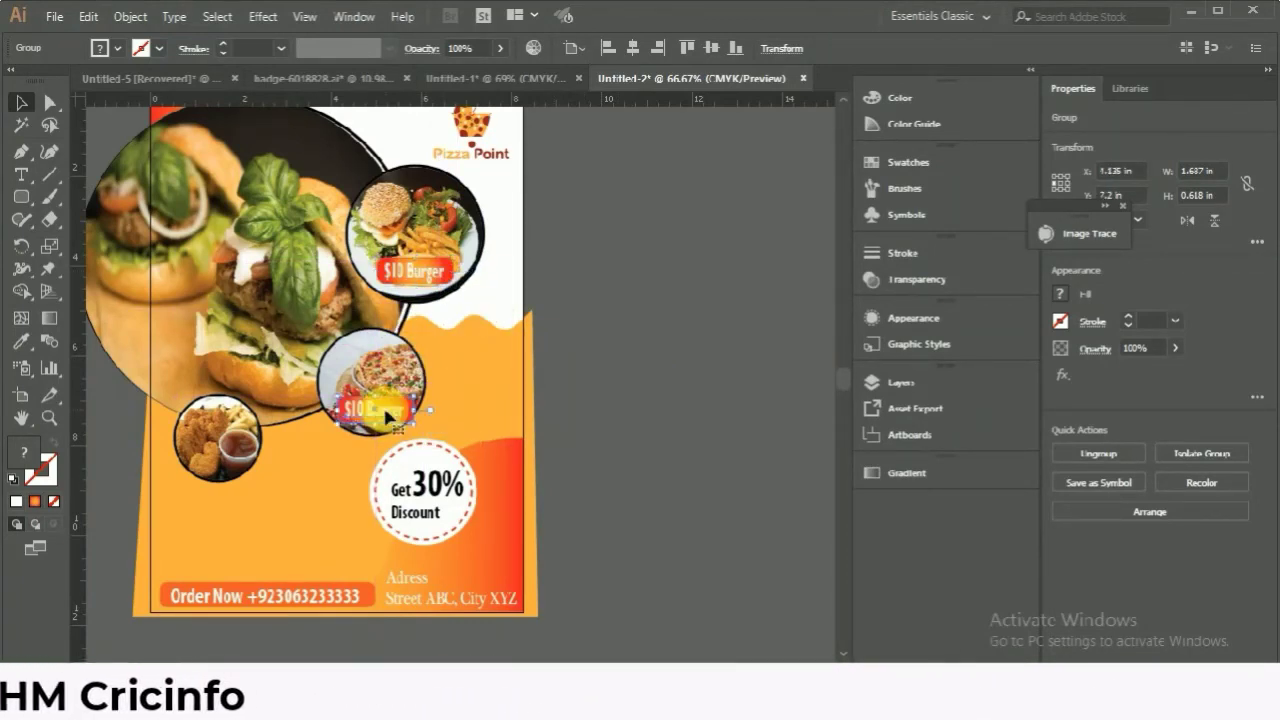
left_click_drag(385, 414, 236, 458)
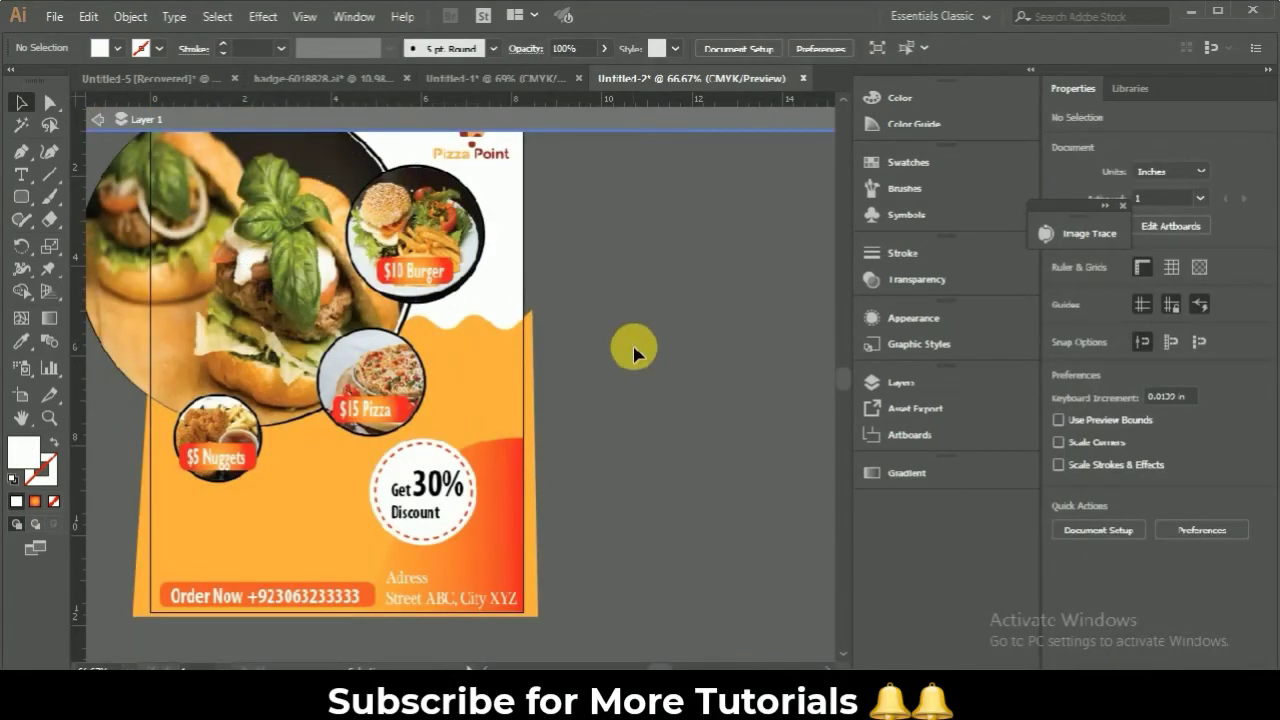
left_click(250, 458)
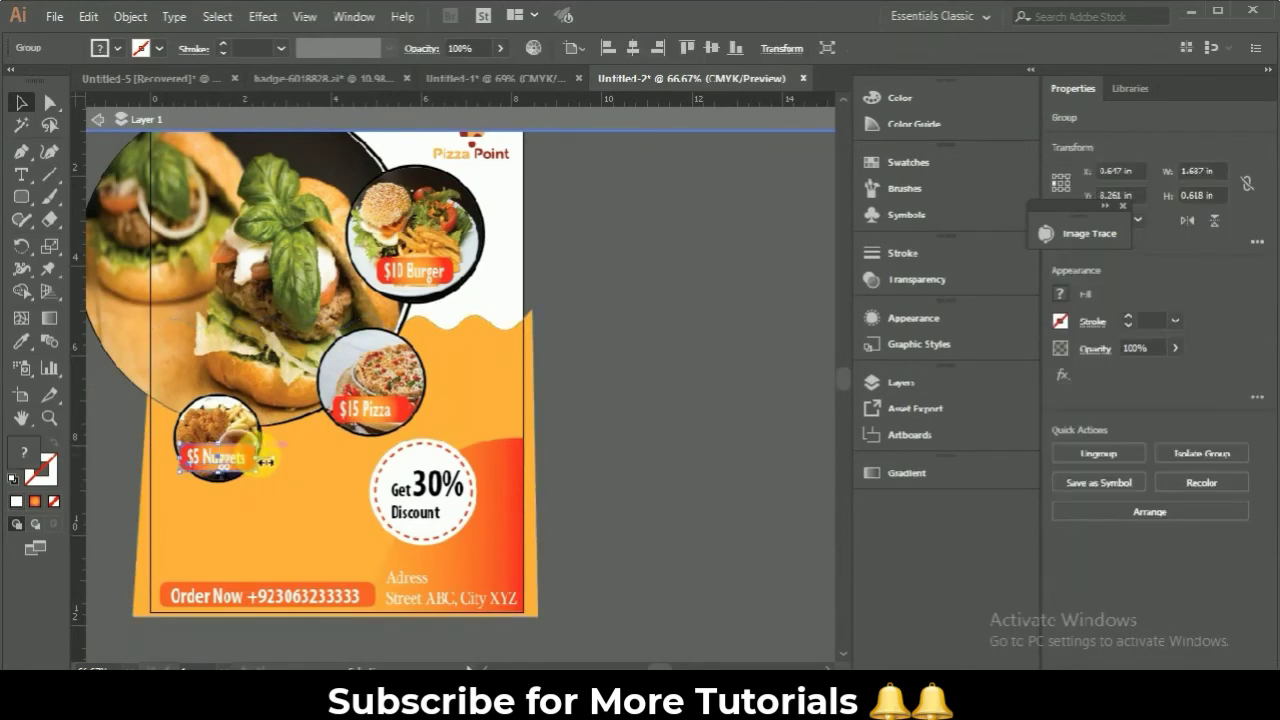
left_click_drag(259, 462, 262, 458)
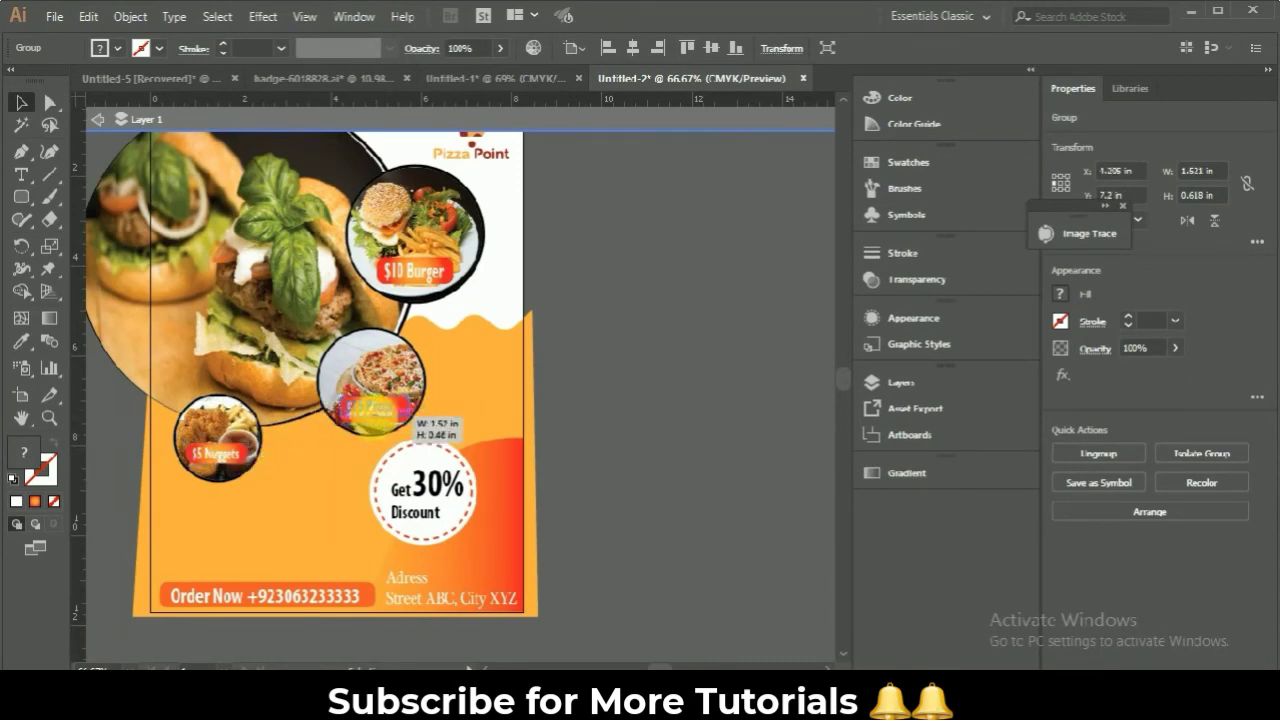
left_click_drag(383, 420, 381, 421)
left_click(617, 405)
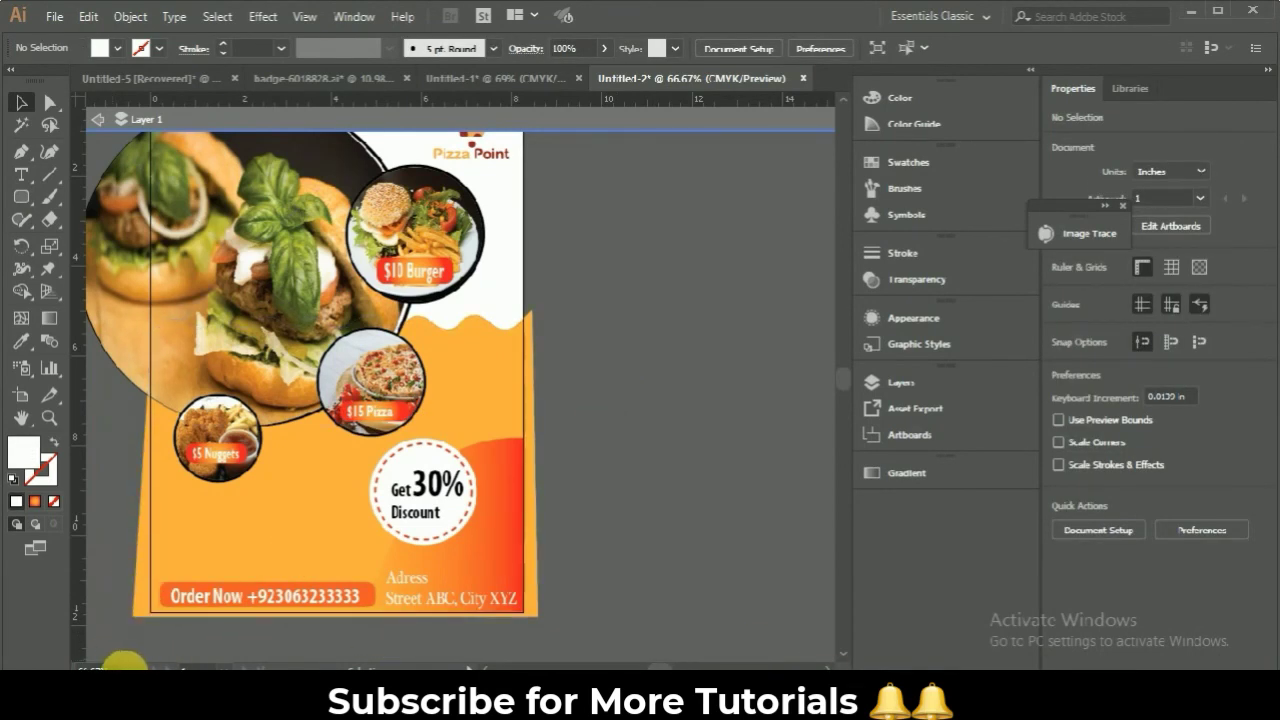
- Select all the flyer artwork and group it with Ctrl+G
key("ctrl+minus")
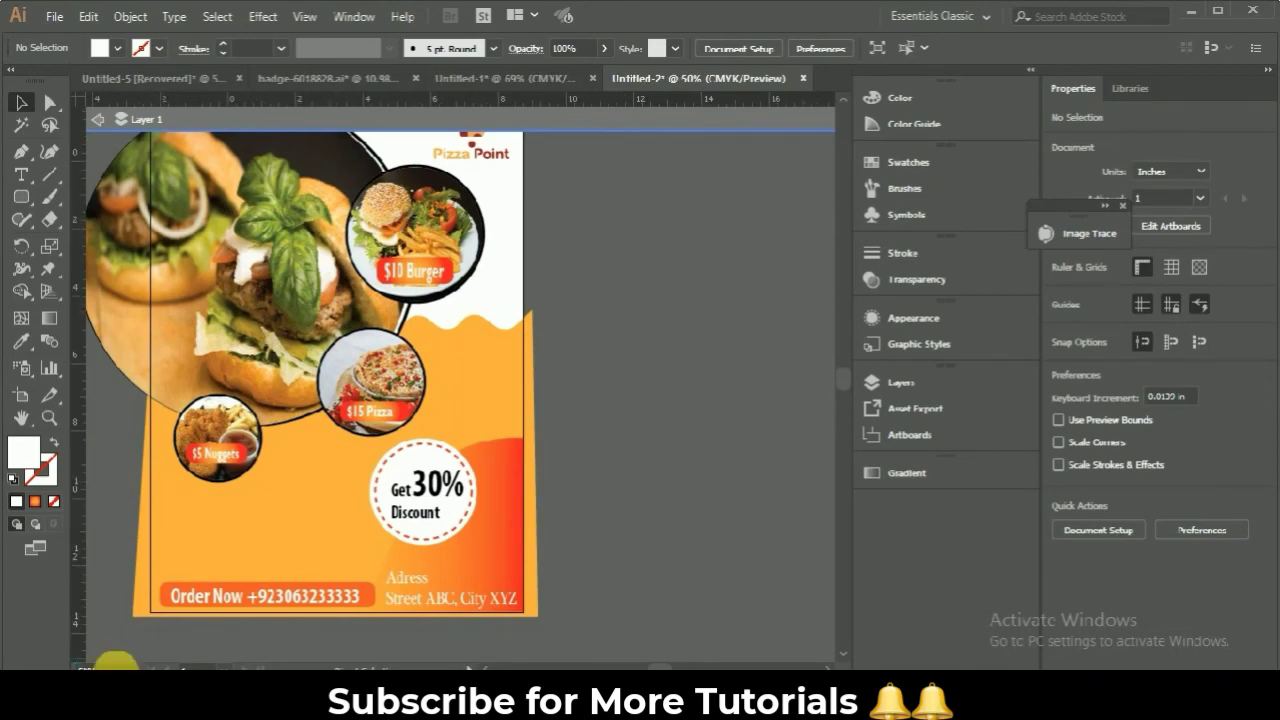
left_click(455, 320)
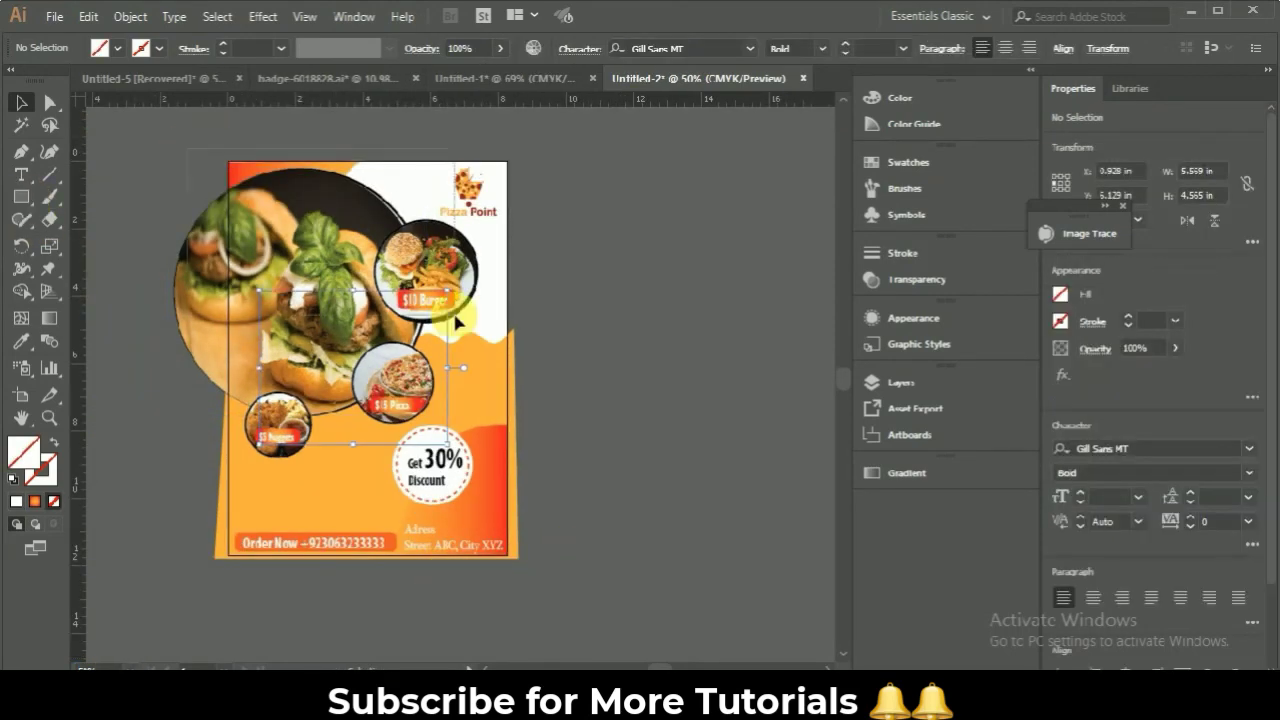
key("ctrl+a")
key("ctrl+g")
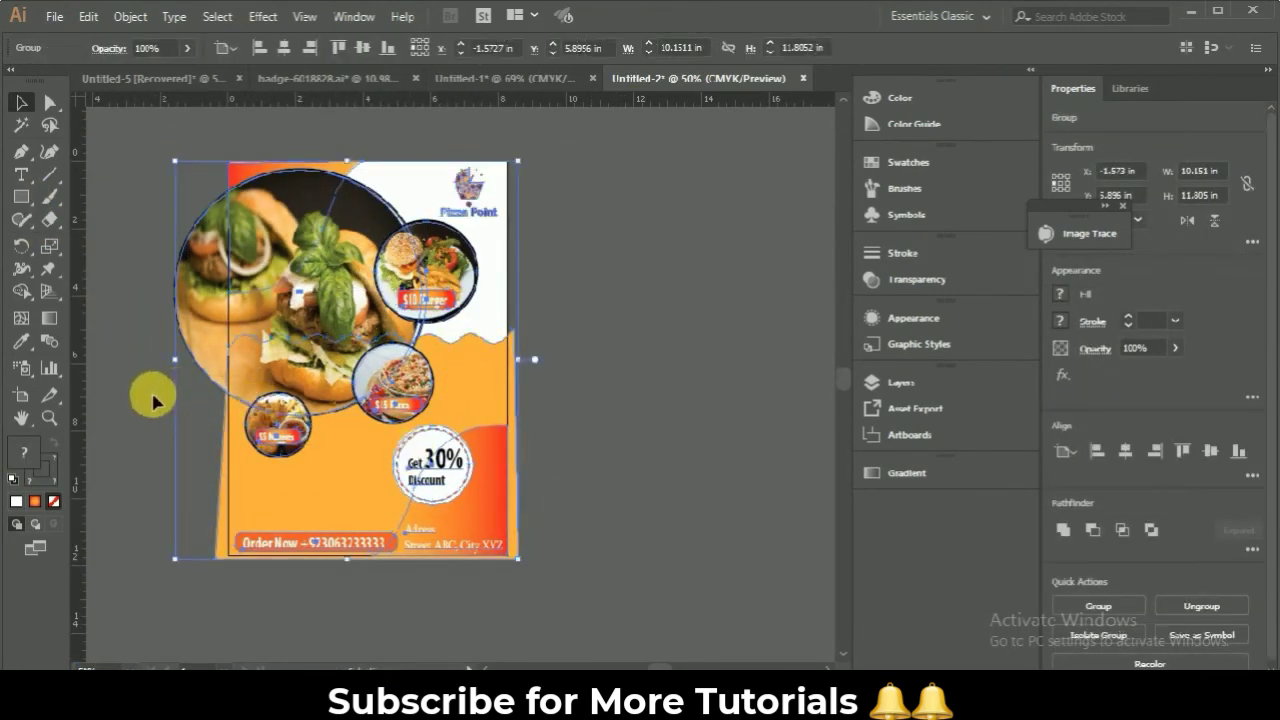
left_click(130, 376)
- Draw a white rectangle covering the whole artboard
left_click(21, 196)
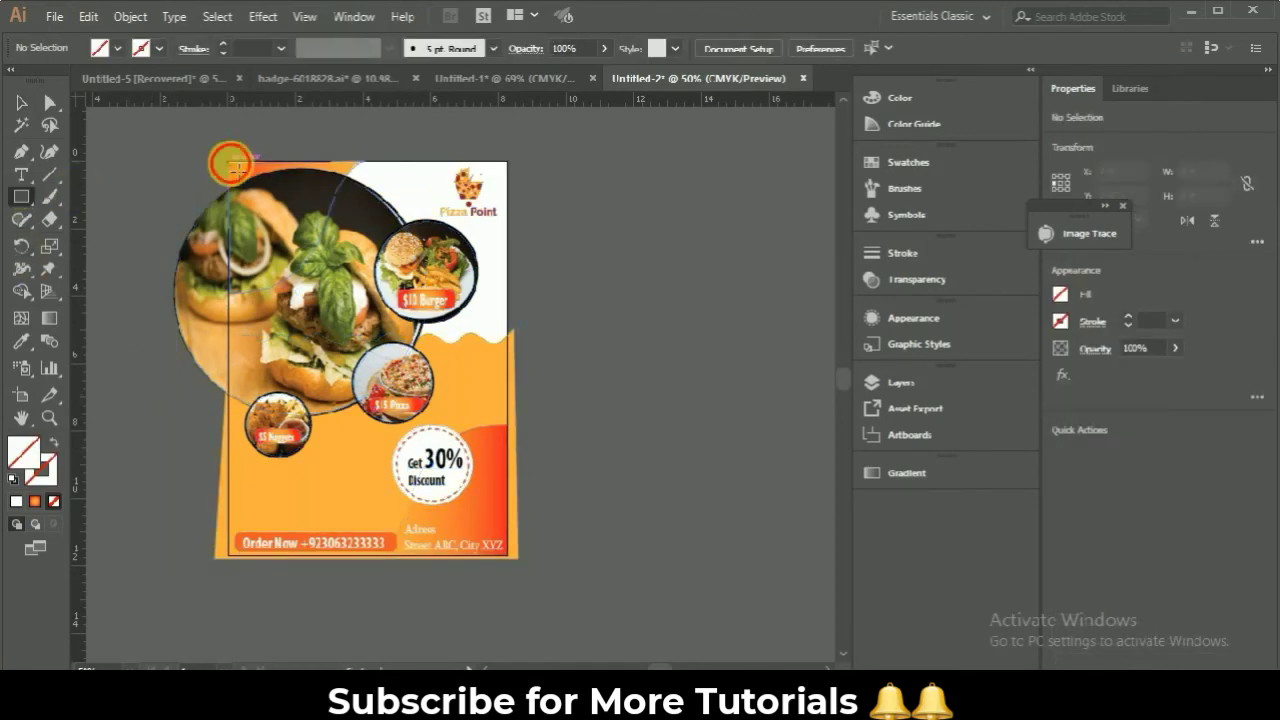
left_click_drag(230, 163, 508, 554)
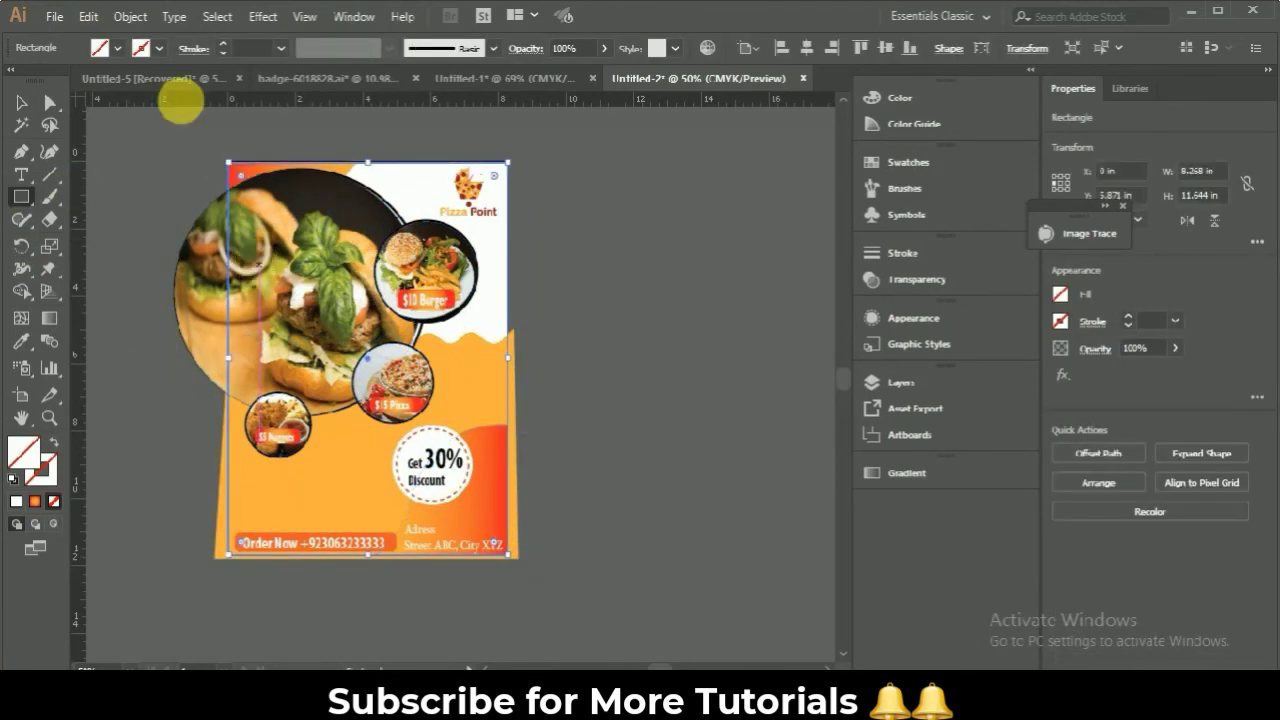
left_click(125, 50)
left_click(40, 68)
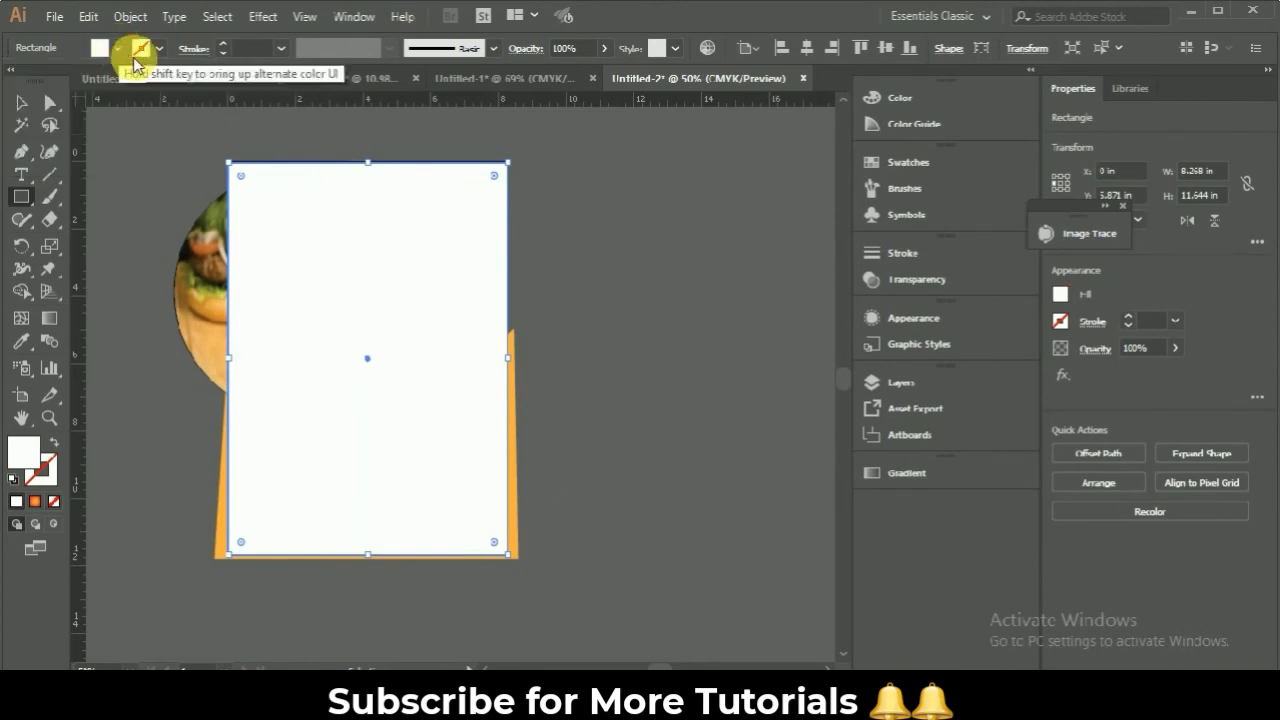
- Make a clipping mask from the rectangle and artwork, then fit the flyer on screen
key("v")
right_click(246, 230)
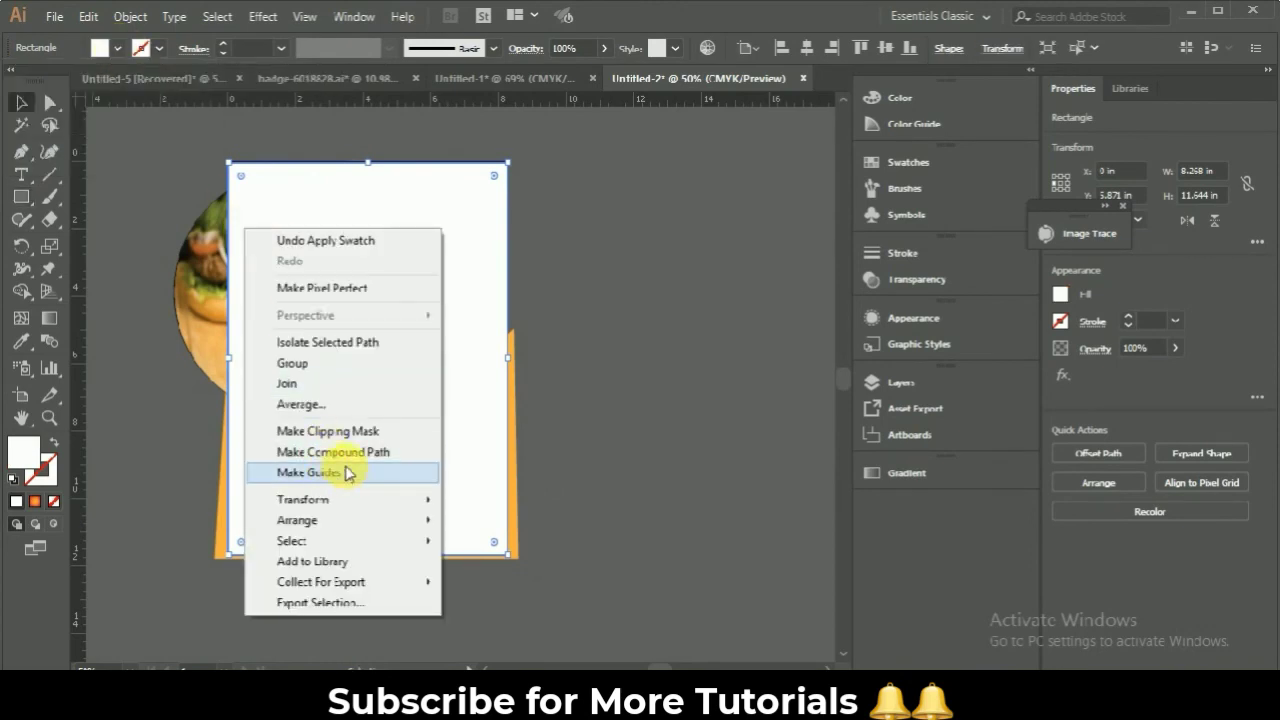
left_click_drag(171, 177, 549, 526)
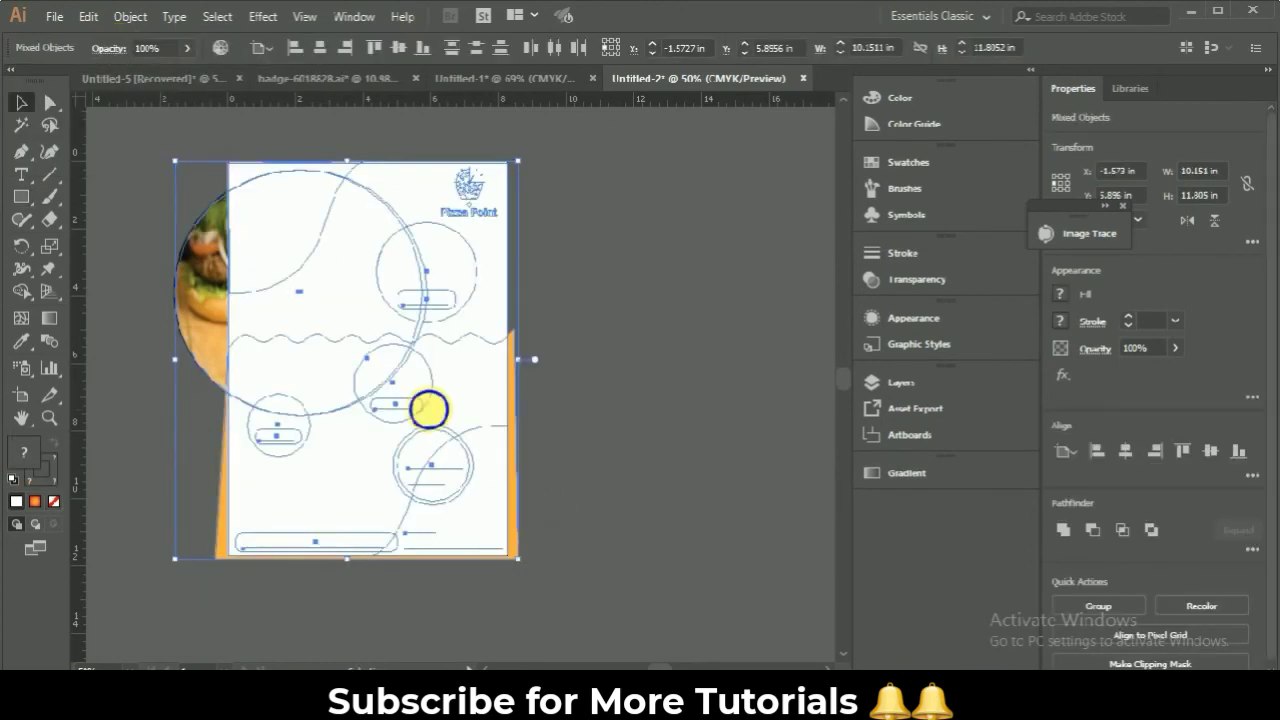
right_click(428, 408)
left_click(471, 251)
left_click(665, 375)
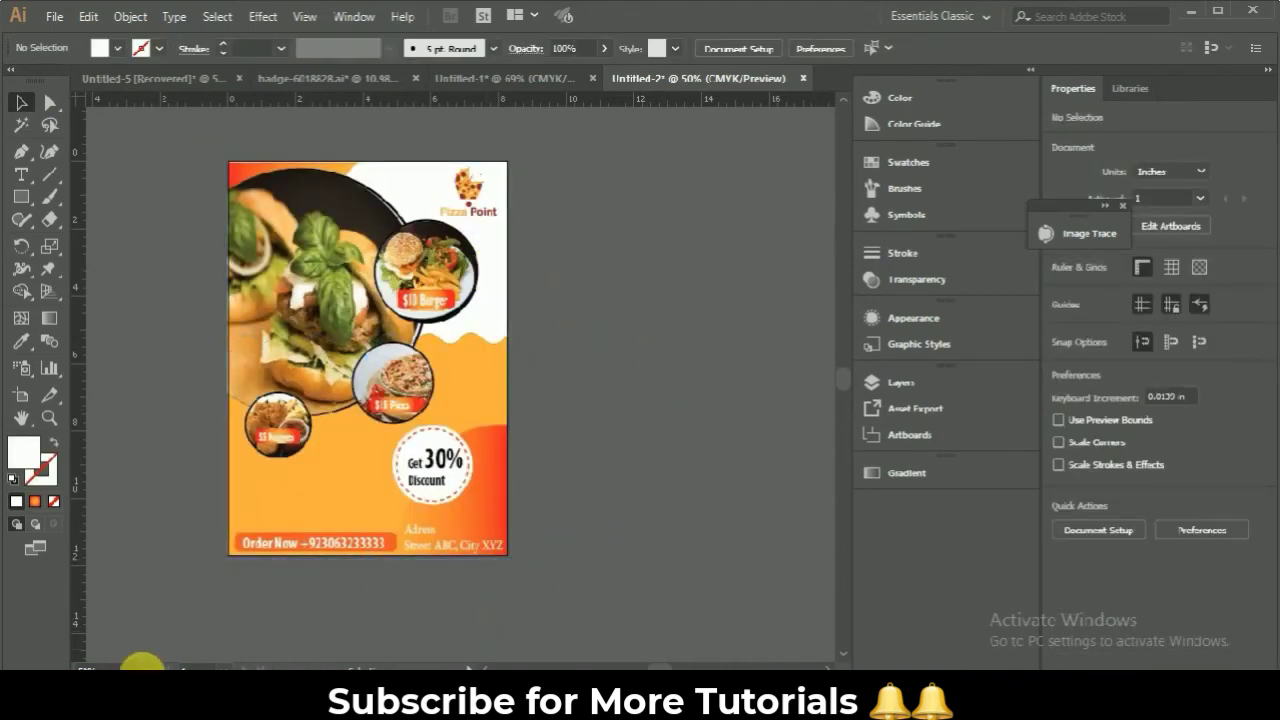
left_click(143, 665)
left_click(177, 651)
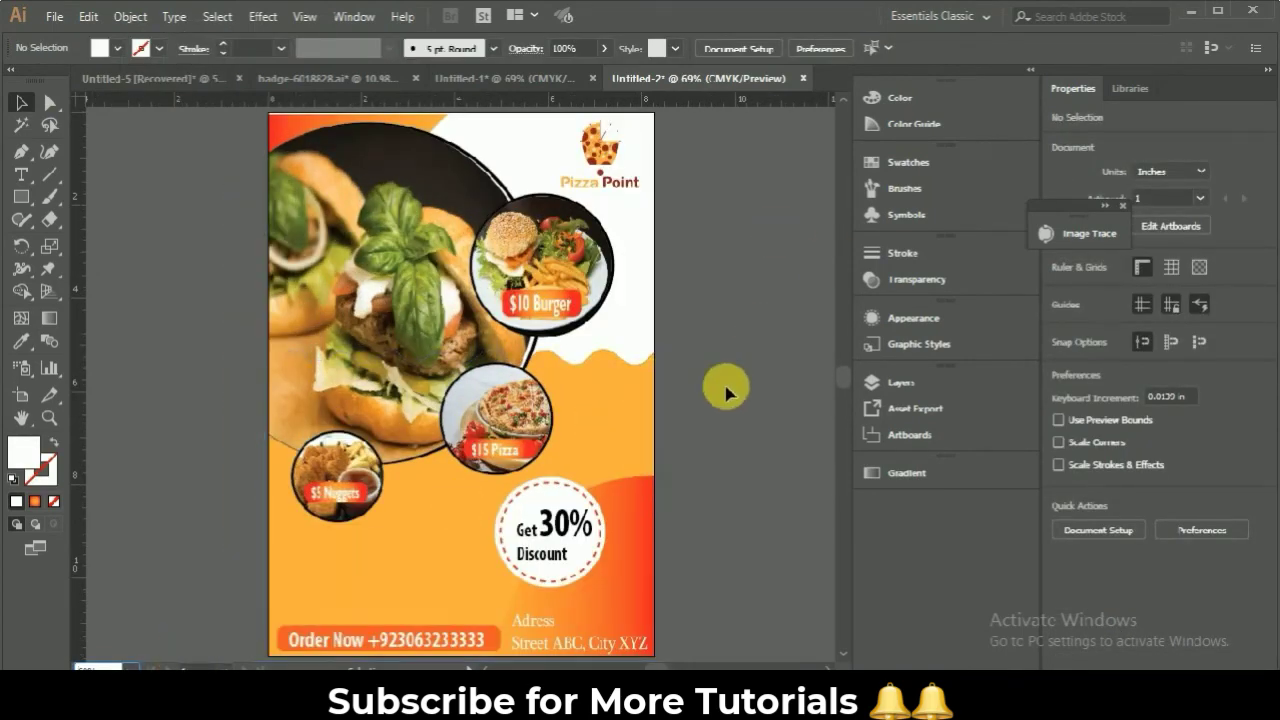